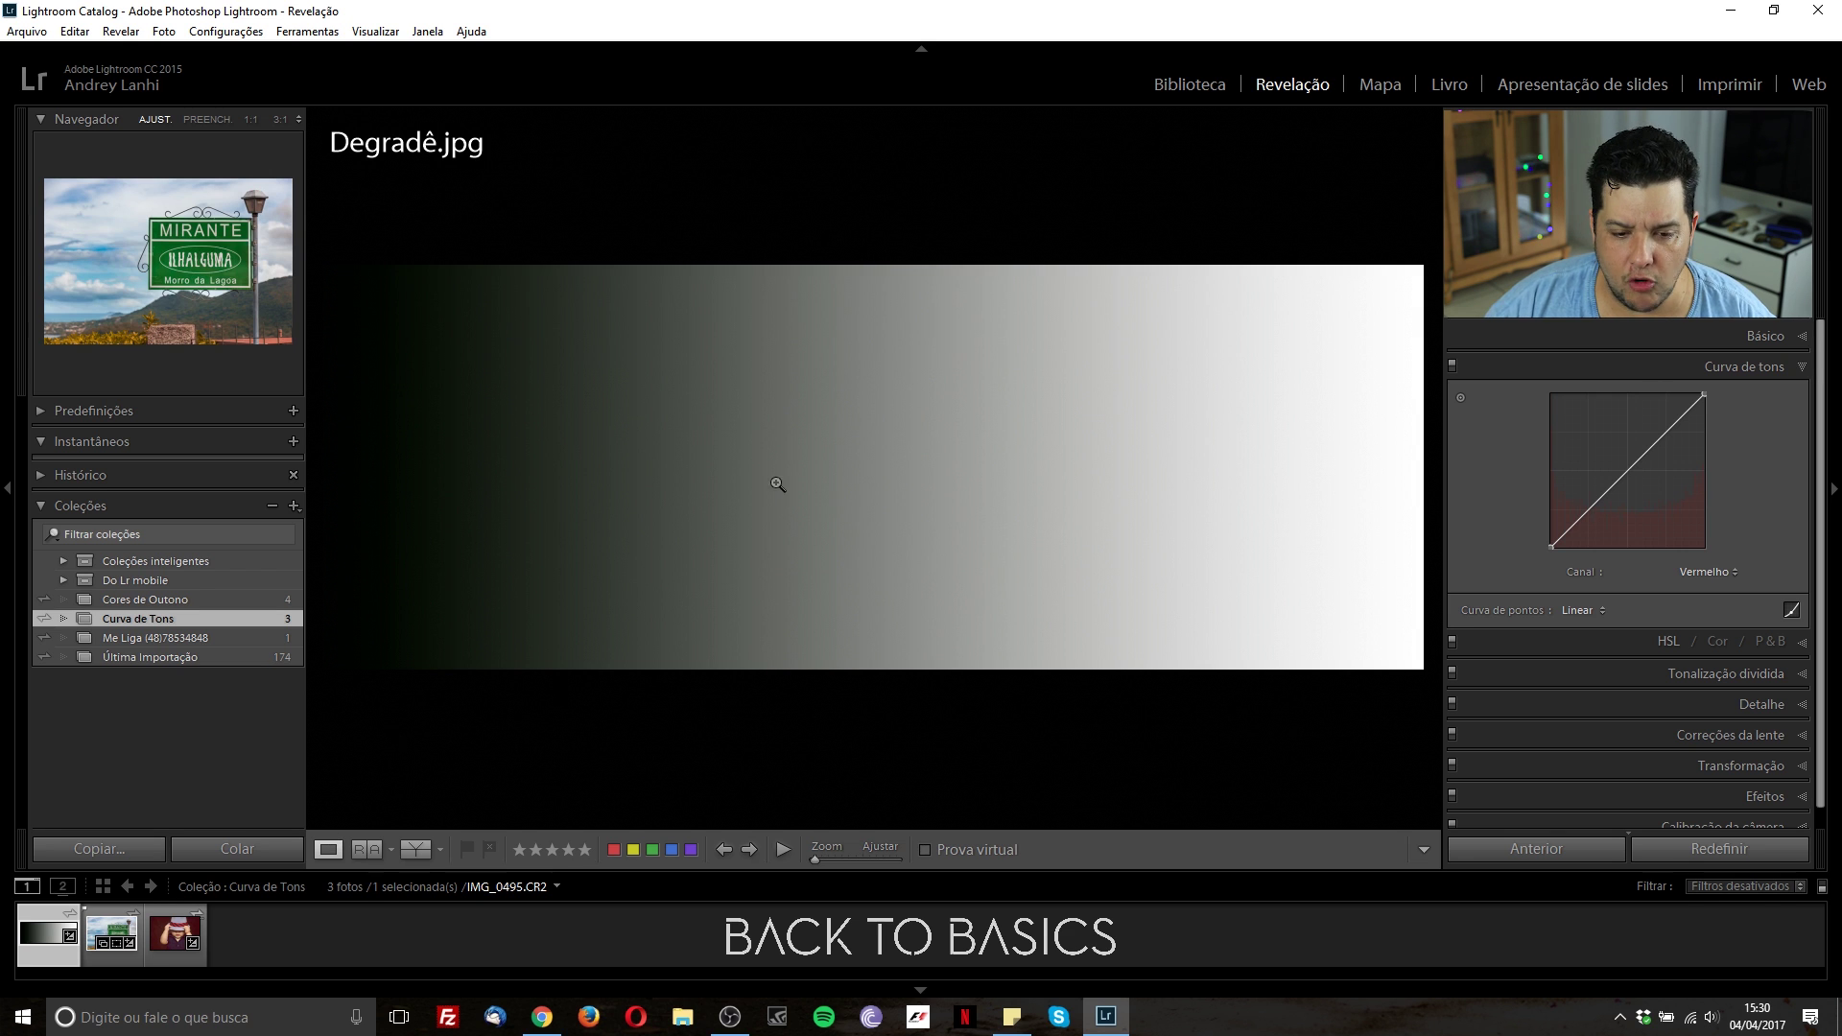
- Show the gradient in a horizontally split before/after view and activate the tone curve's targeted adjustment tool
{"action": "left_click", "coordinate": [415, 849]}
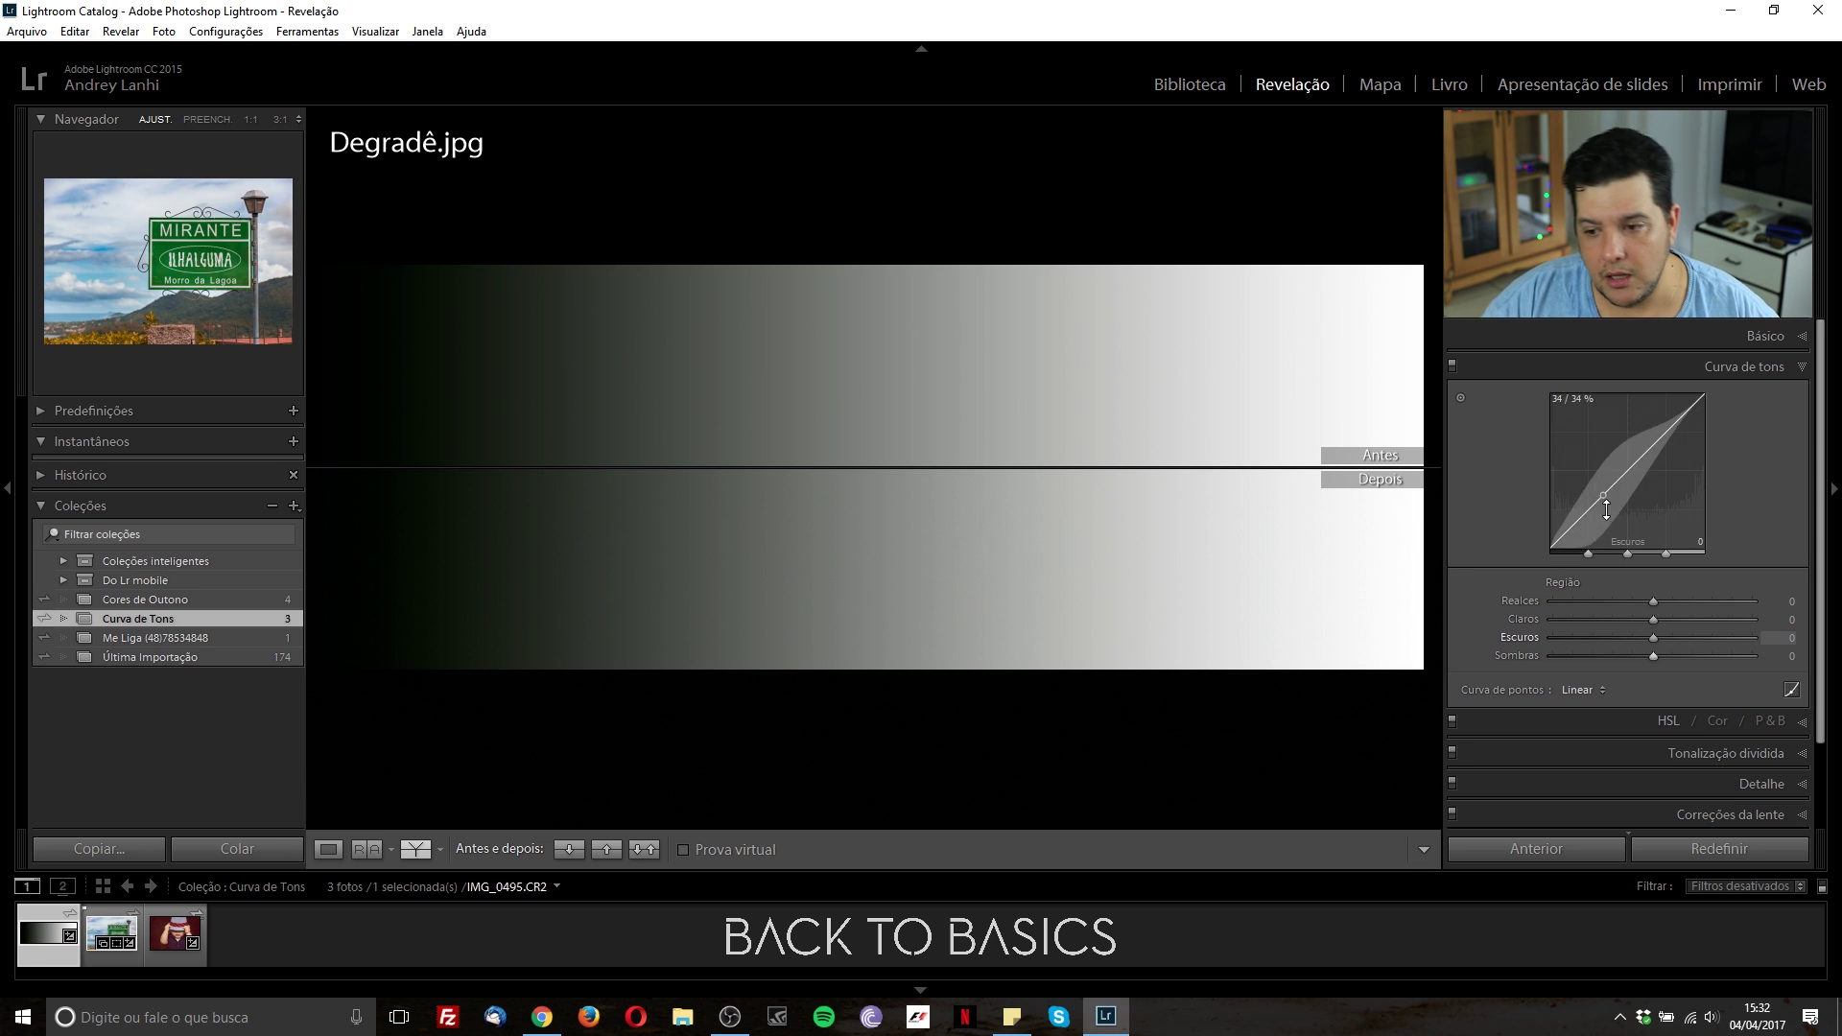
{"action": "left_click", "coordinate": [1459, 398]}
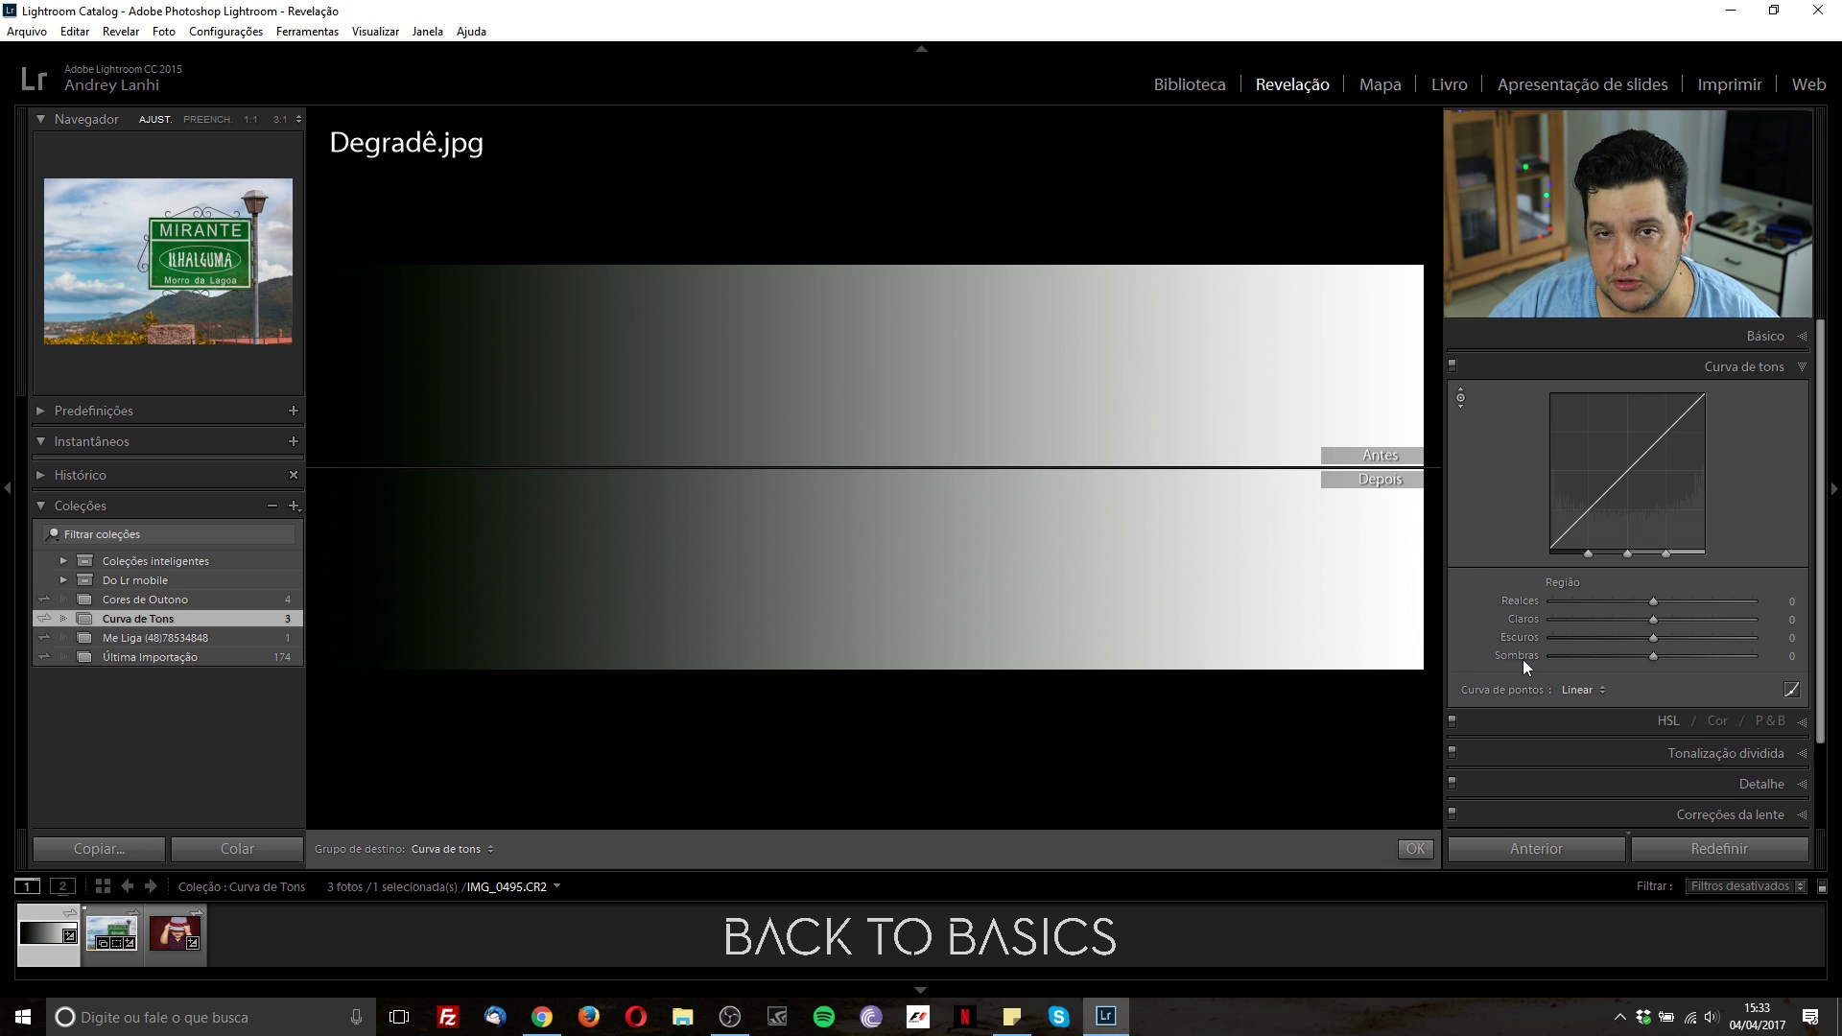
- Try raising Realces to +78 and Claros to +89 in the tone curve, and reset both sliders
{"action": "left_click_drag", "start_coordinate": [1658, 596], "coordinate": [1741, 622]}
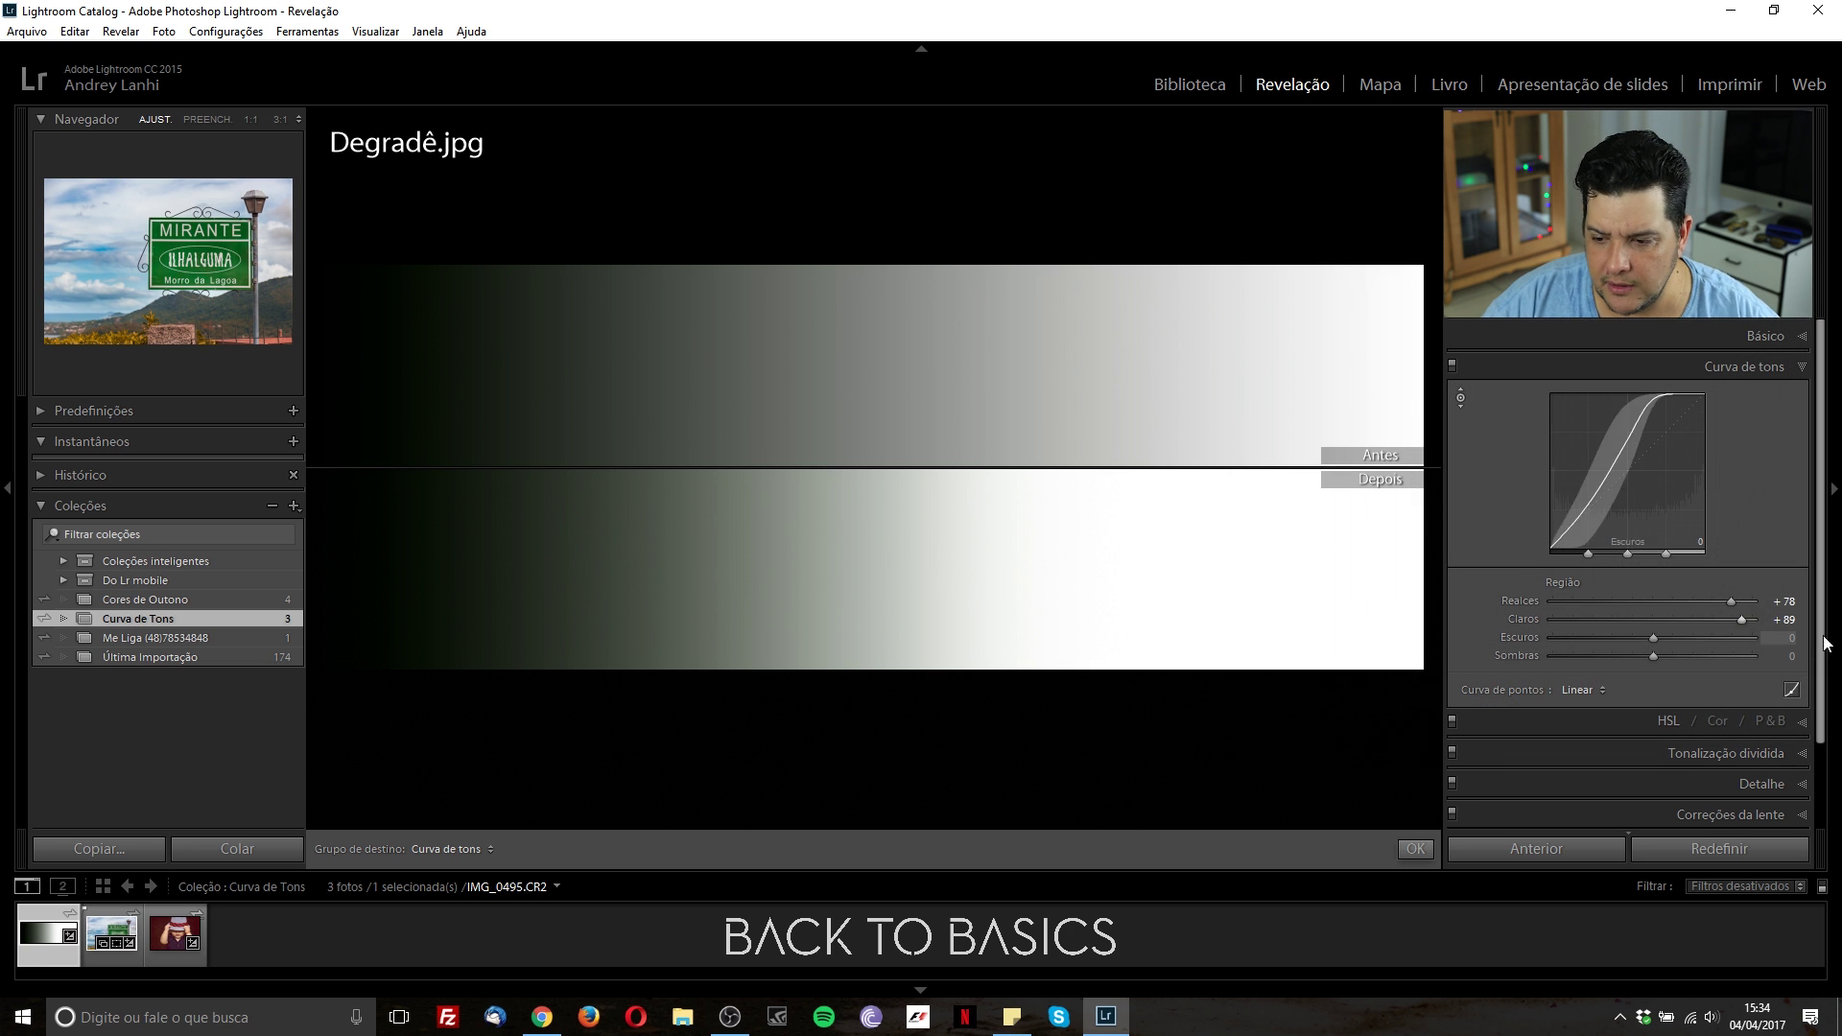
{"action": "double_click", "coordinate": [1731, 602]}
{"action": "double_click", "coordinate": [1742, 620]}
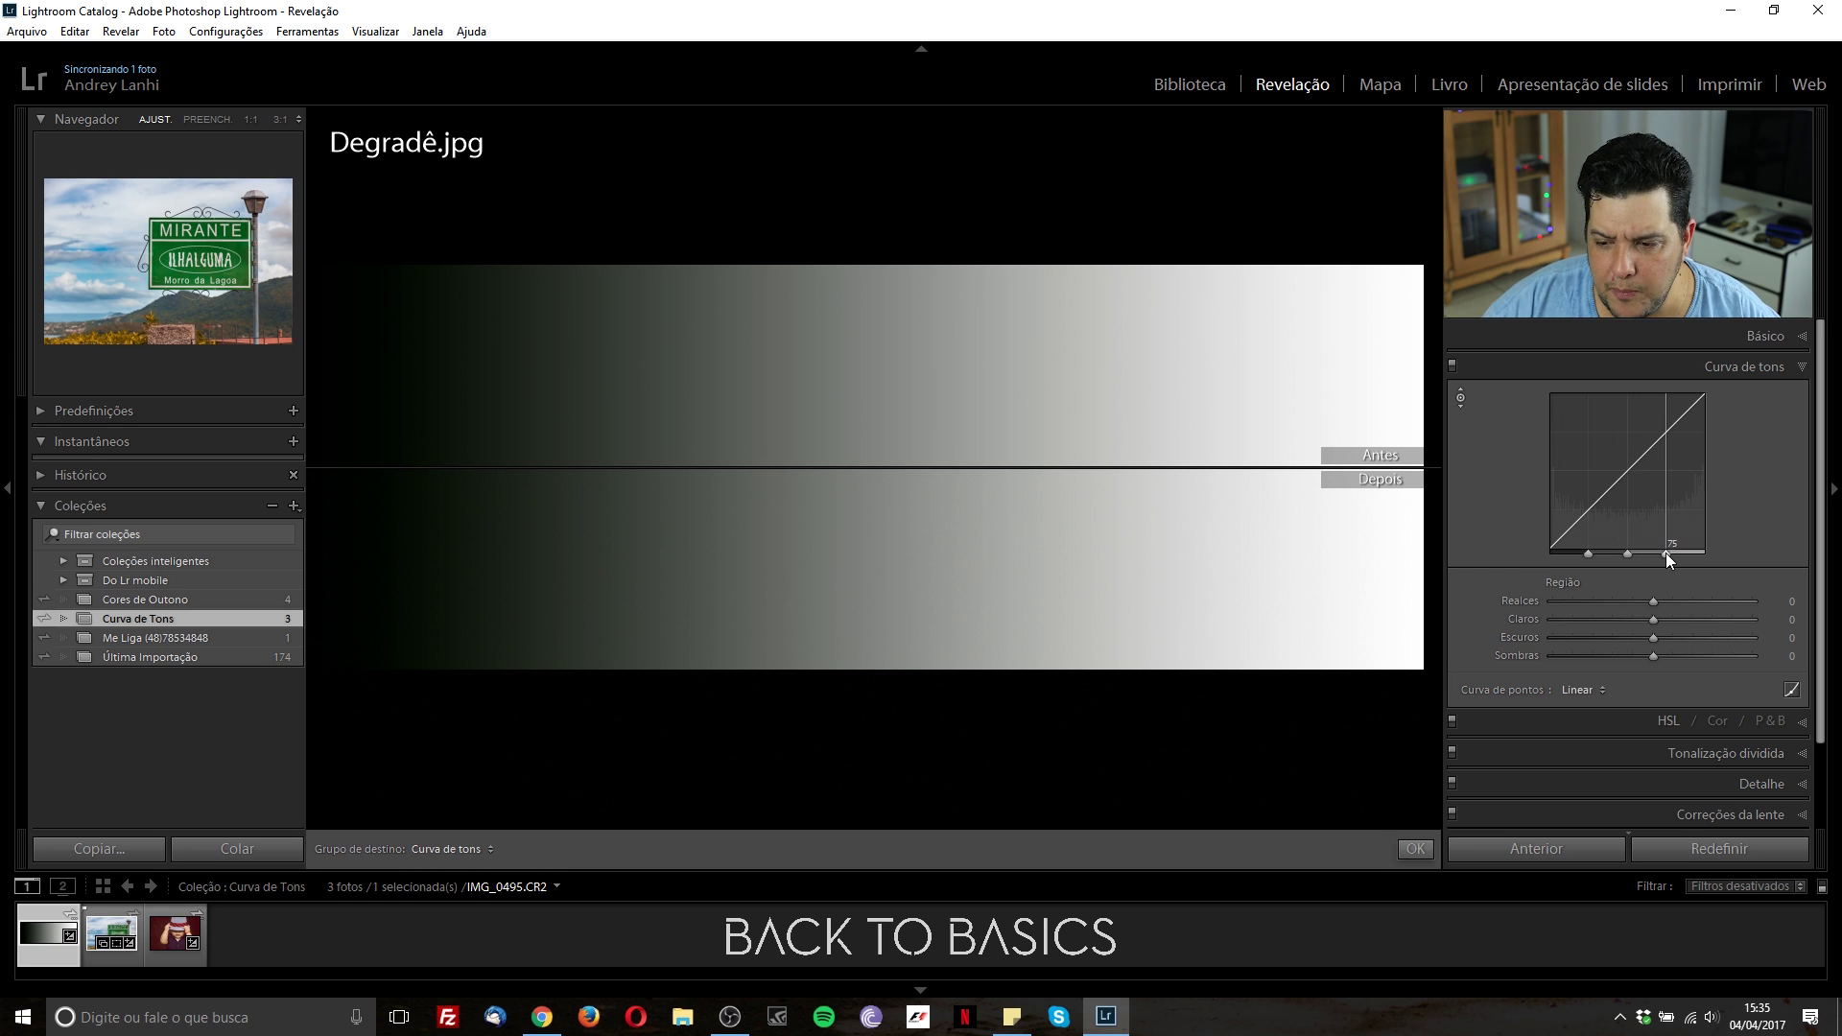
- Move the highlights range divider under the curve to 61 and try raising Claros to +50
{"action": "left_click_drag", "start_coordinate": [1668, 554], "coordinate": [1644, 554]}
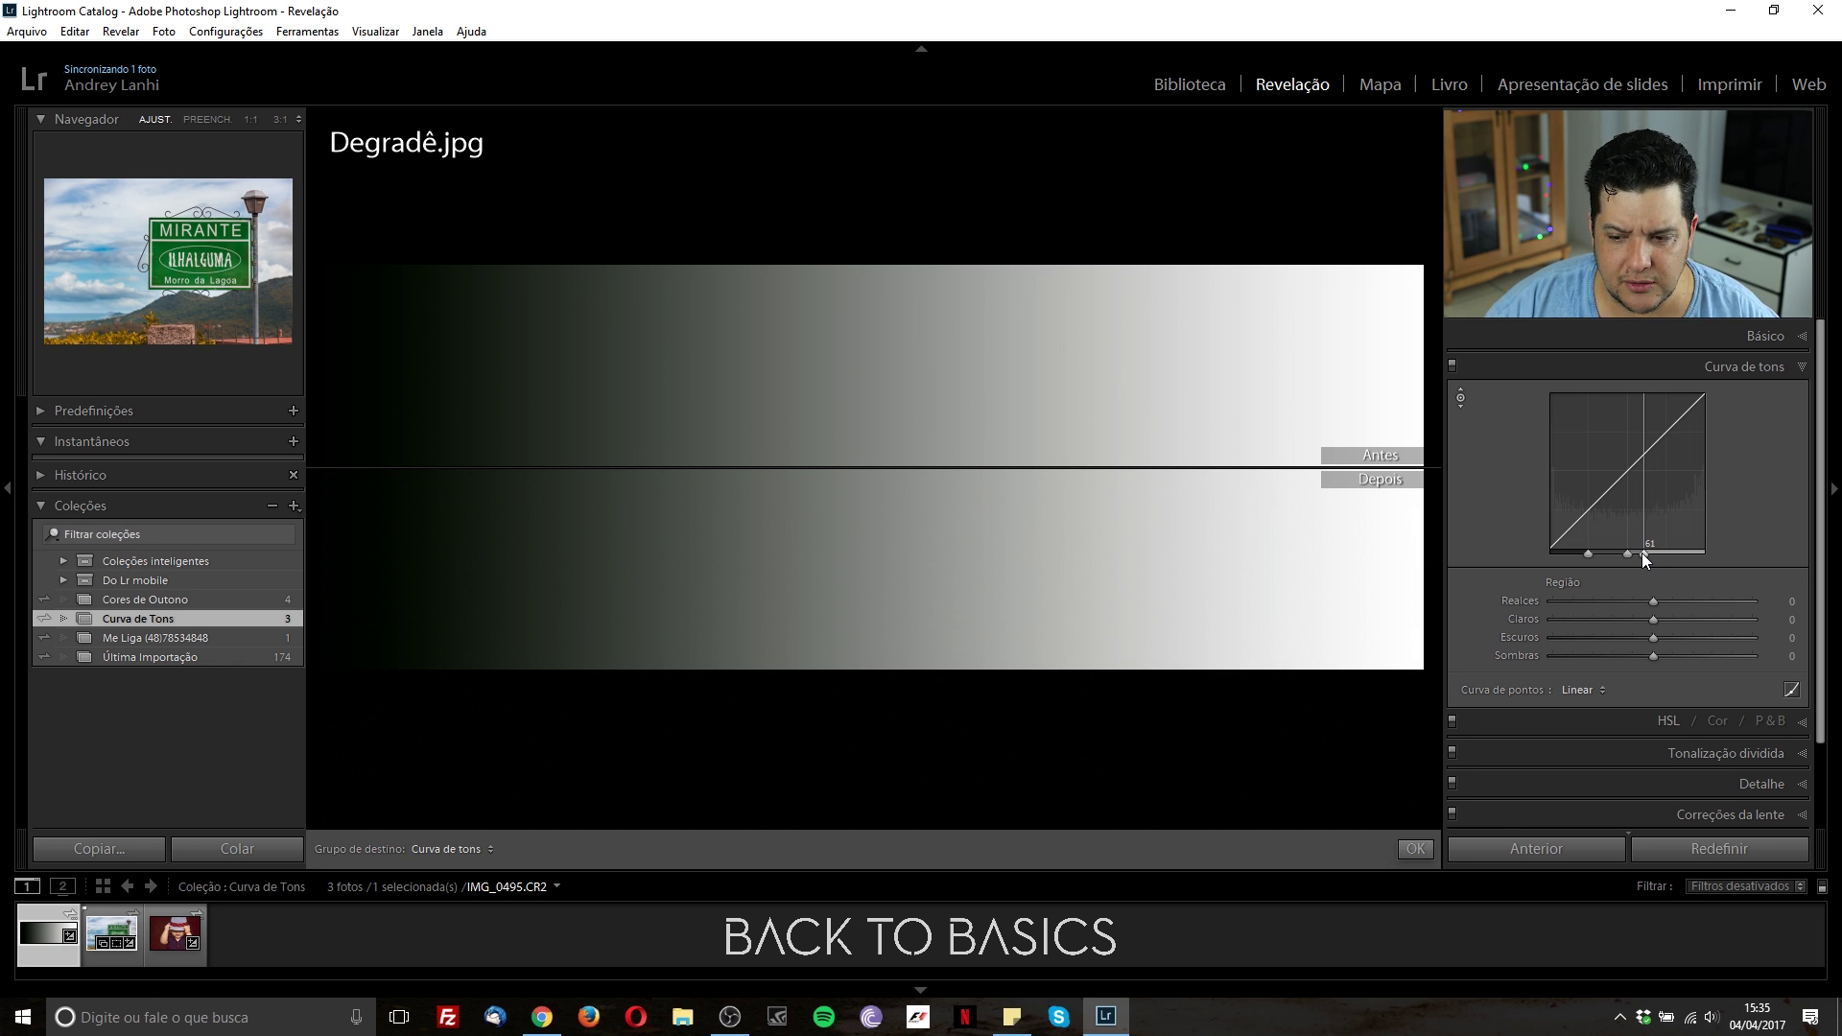
{"action": "left_click_drag", "start_coordinate": [1661, 444], "coordinate": [1660, 421]}
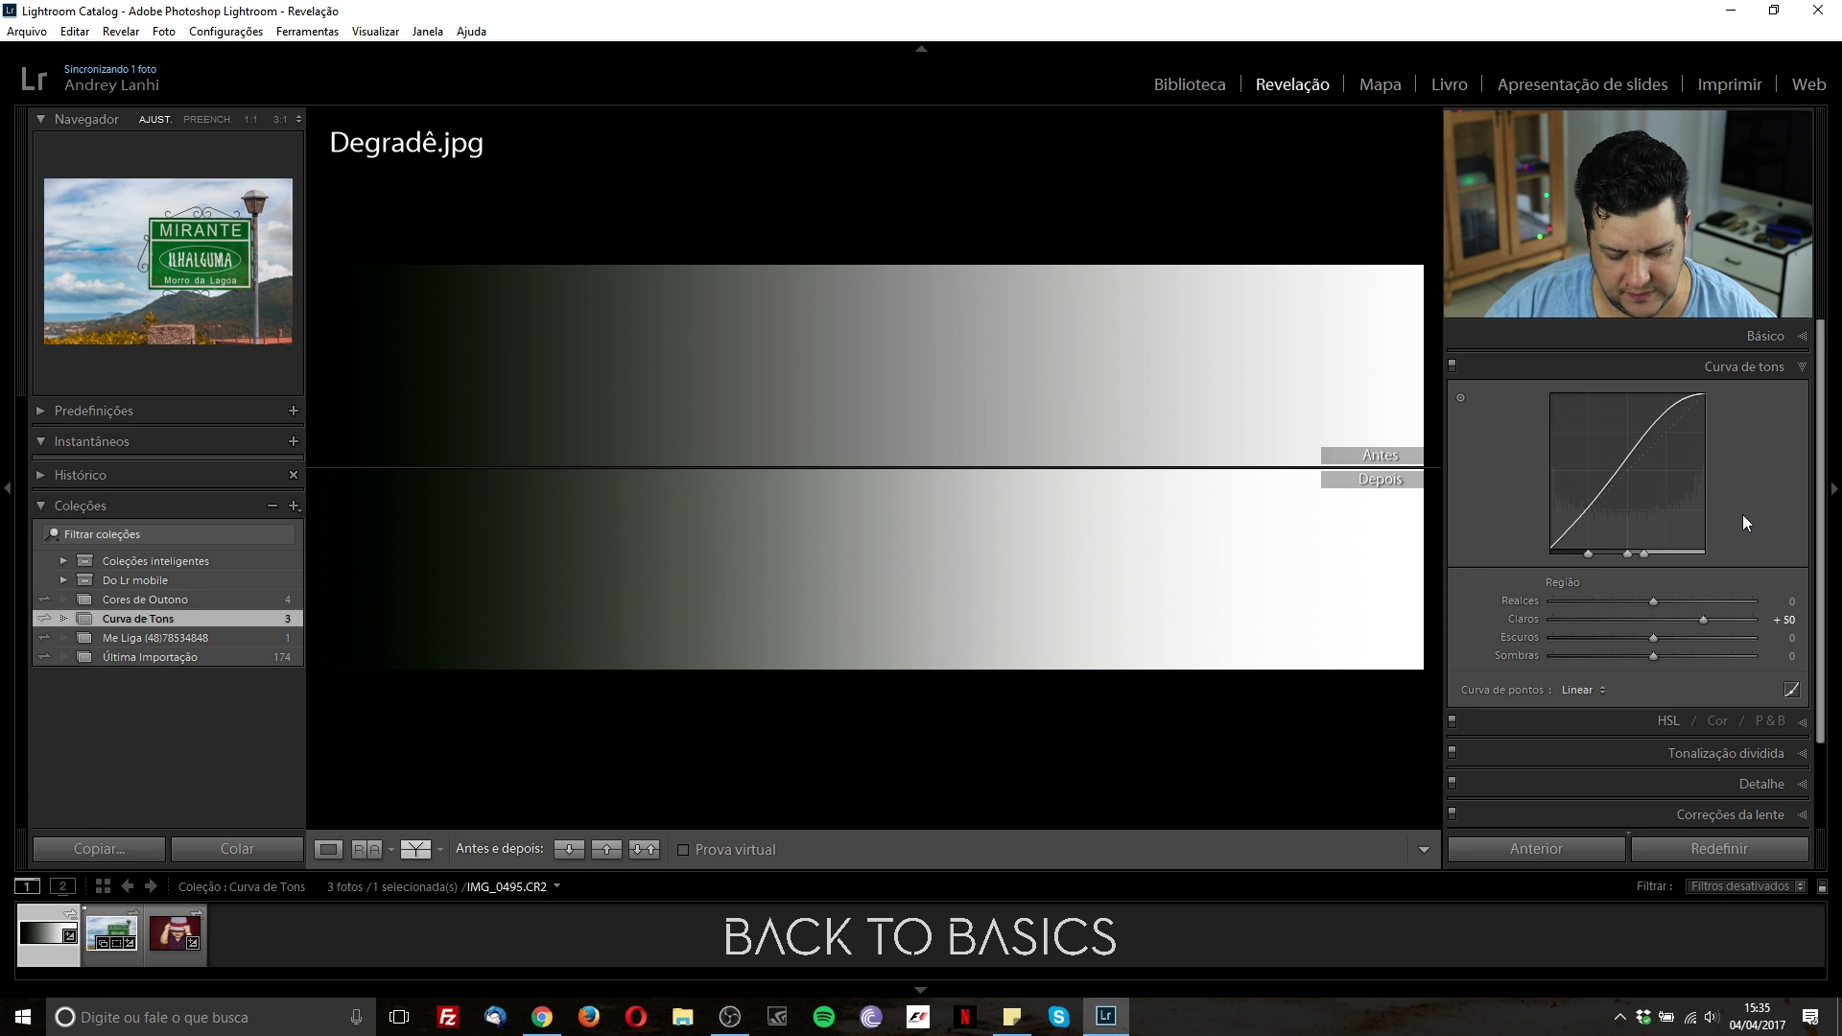
{"action": "key", "text": "ctrl+z"}
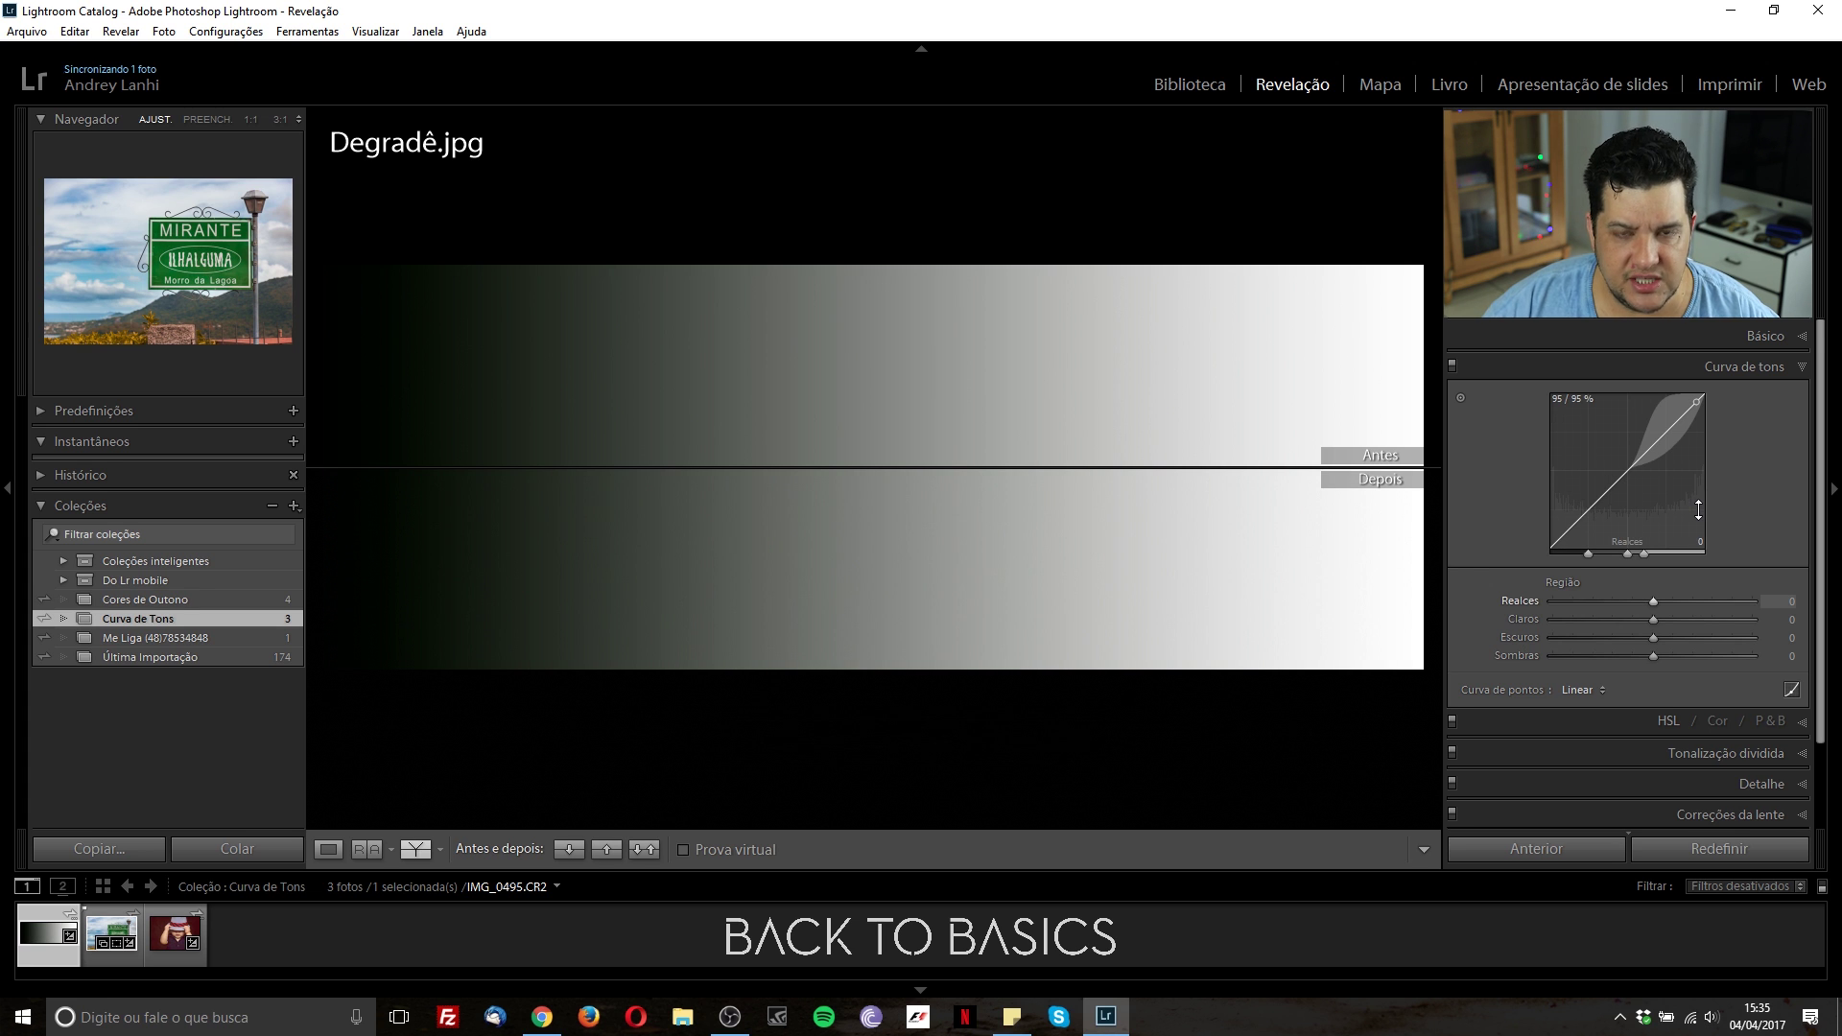
- Return the highlights range divider to 75 and try raising Claros to +69 on the curve
{"action": "mouse_move", "coordinate": [1645, 558]}
{"action": "left_click_drag", "start_coordinate": [1645, 555], "coordinate": [1666, 555]}
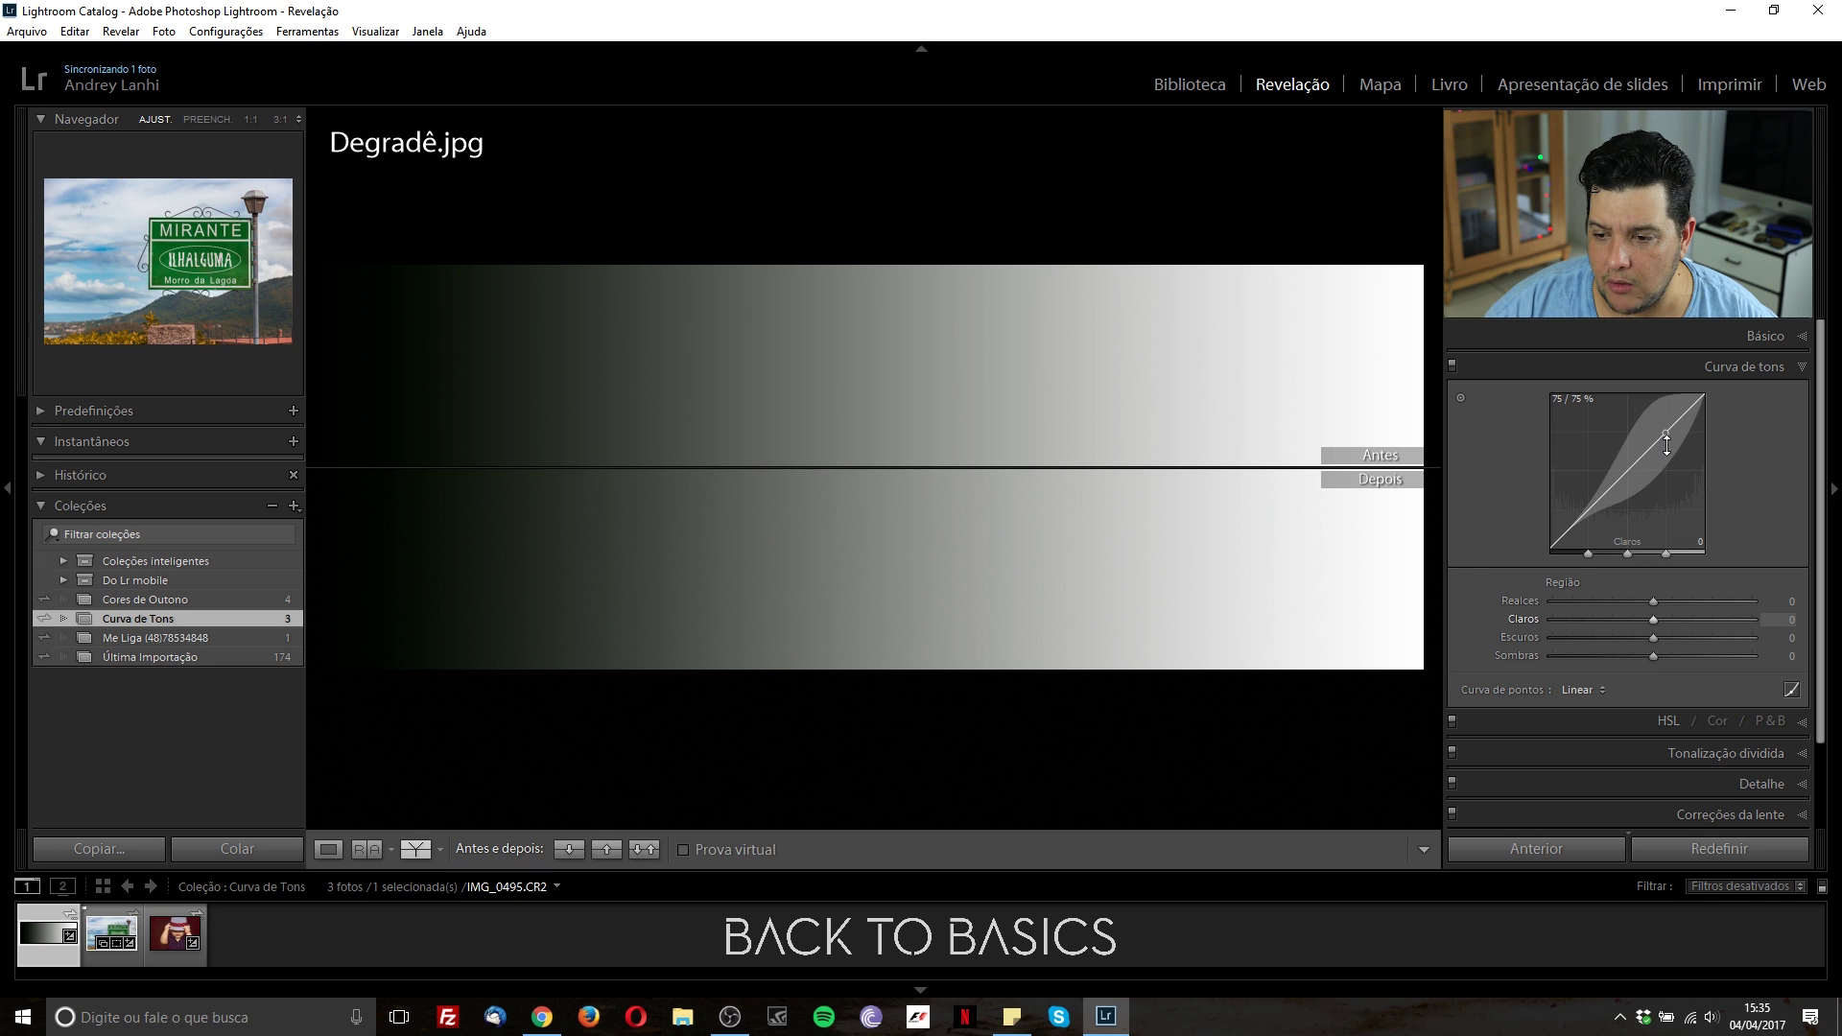
{"action": "left_click_drag", "start_coordinate": [1667, 426], "coordinate": [1668, 412]}
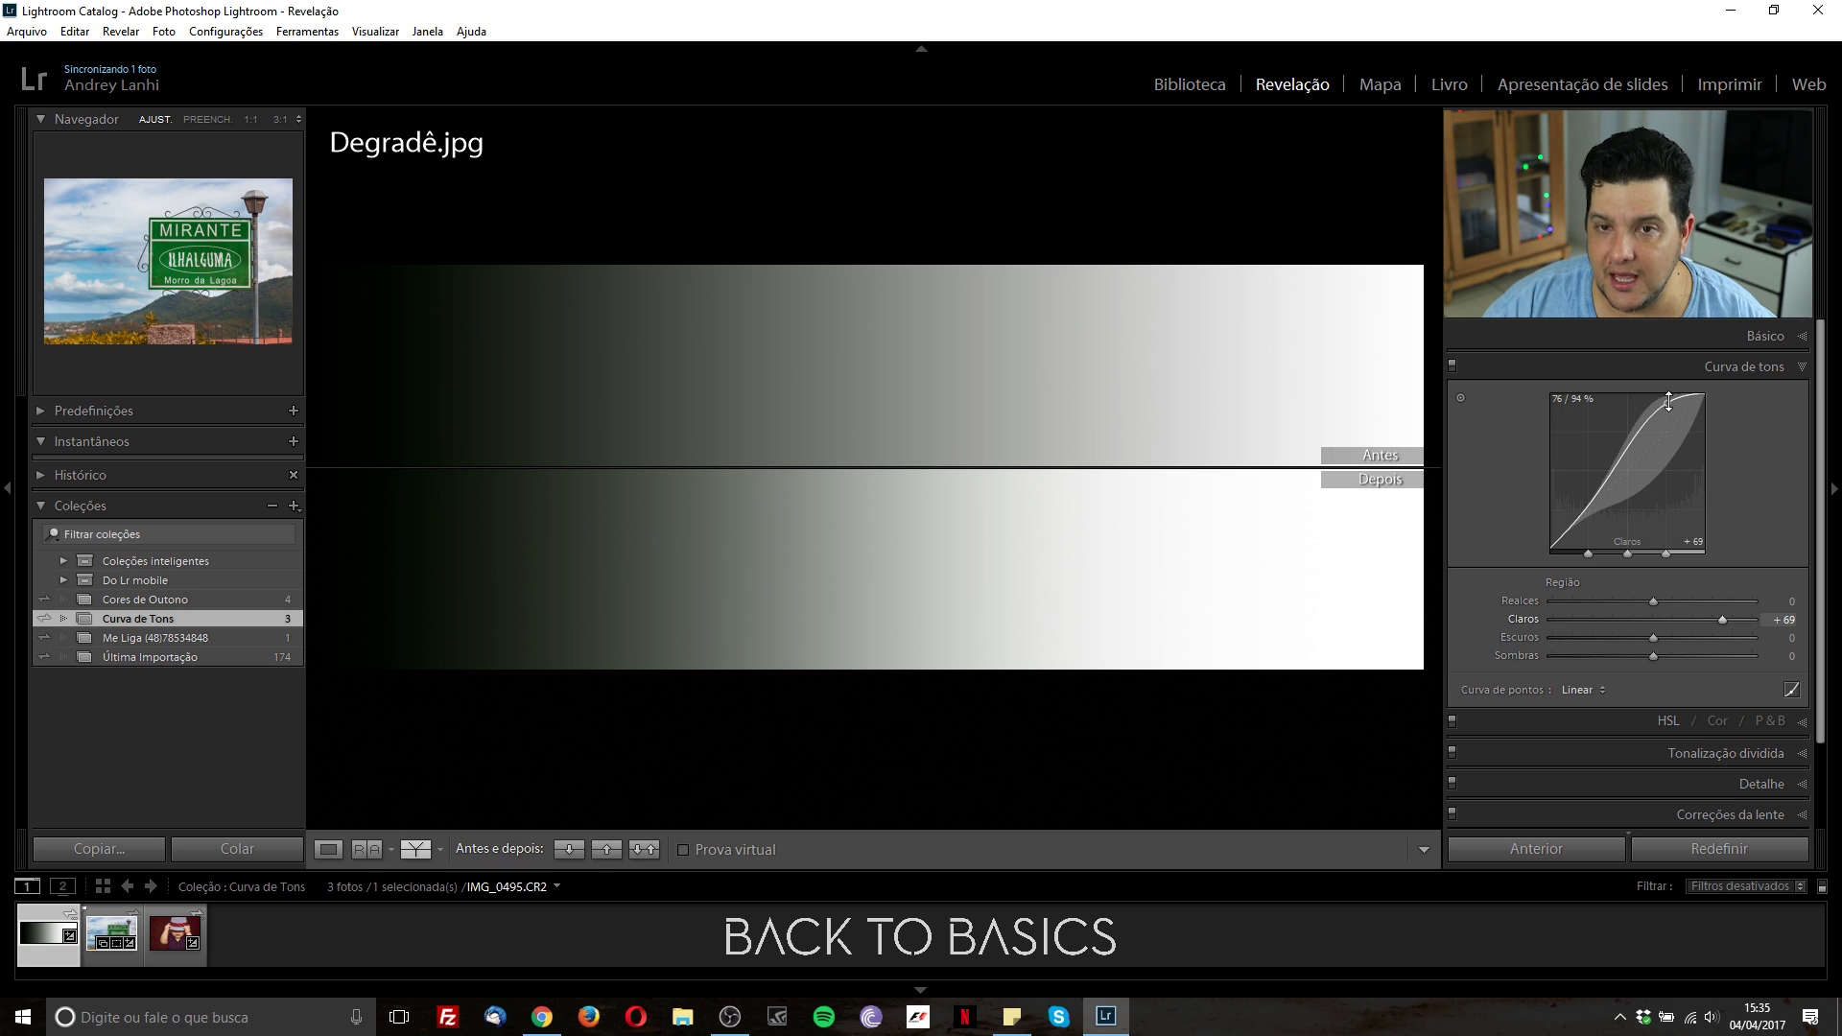
{"action": "key", "text": "ctrl+z"}
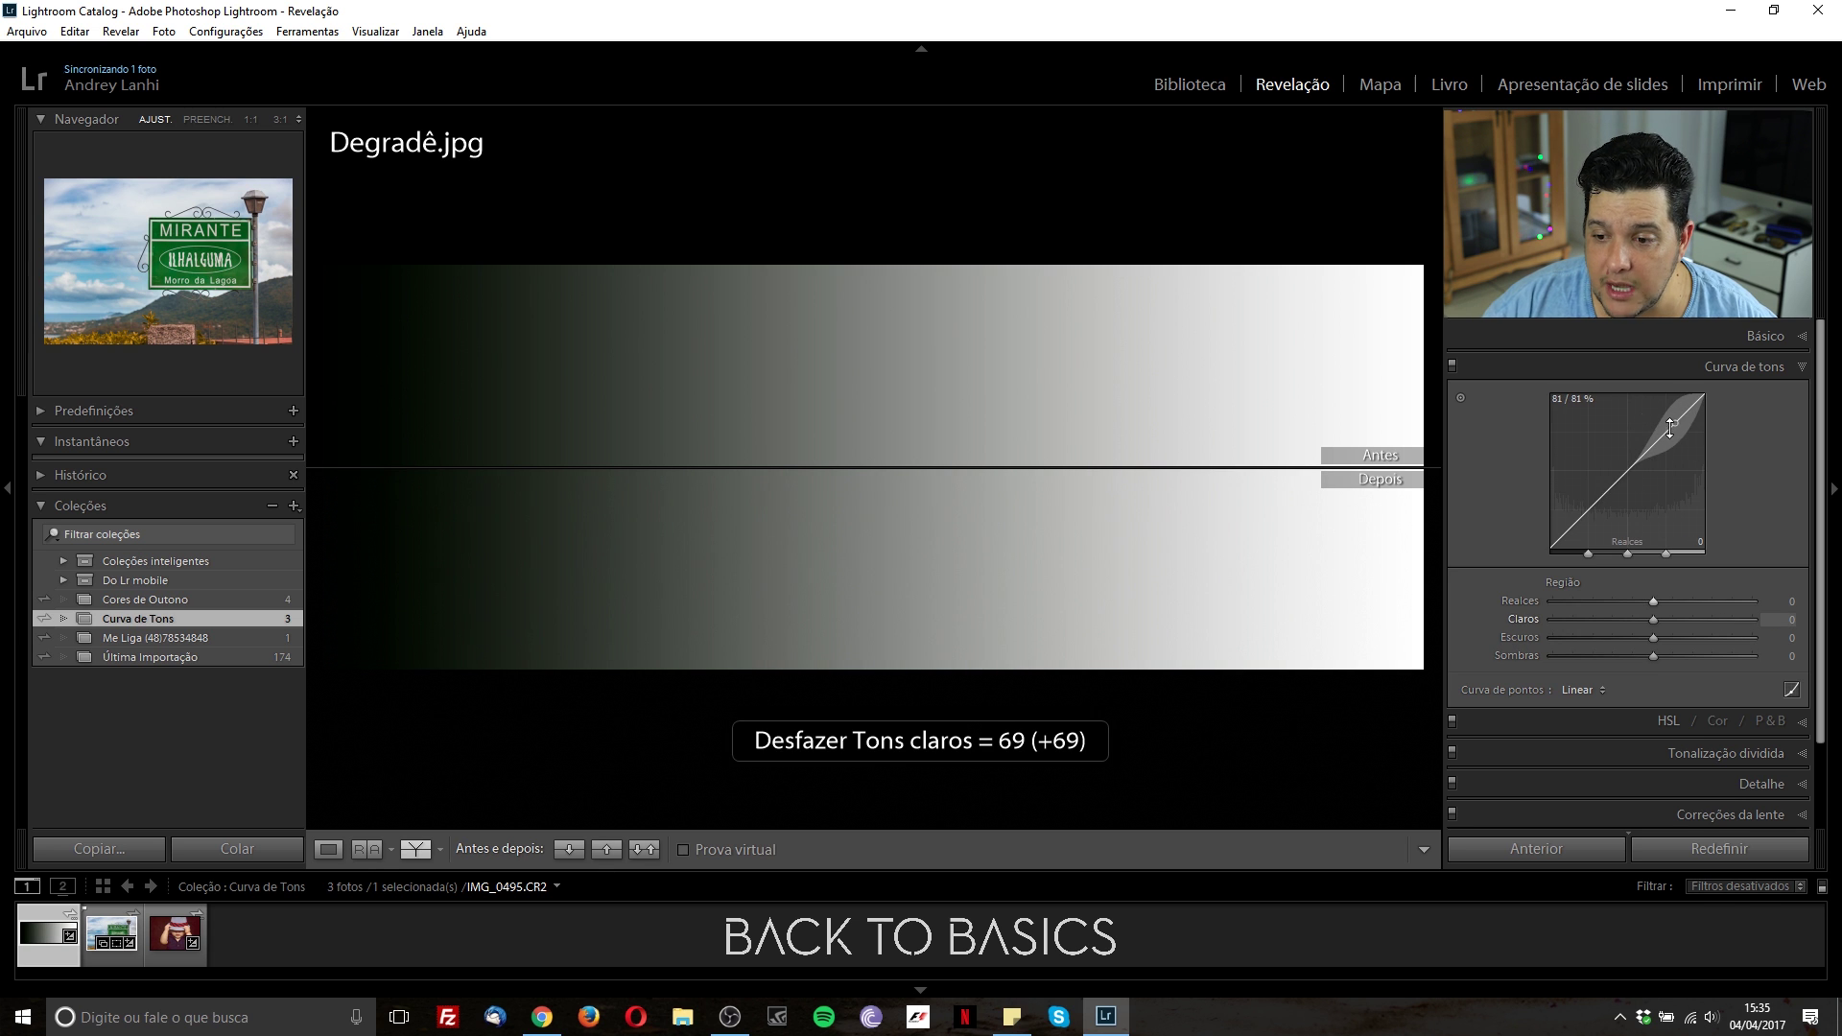
- Try a strong contrast curve with Claros at +81 and Escuros at -100, and reset the curve
{"action": "left_click_drag", "start_coordinate": [1668, 433], "coordinate": [1668, 464]}
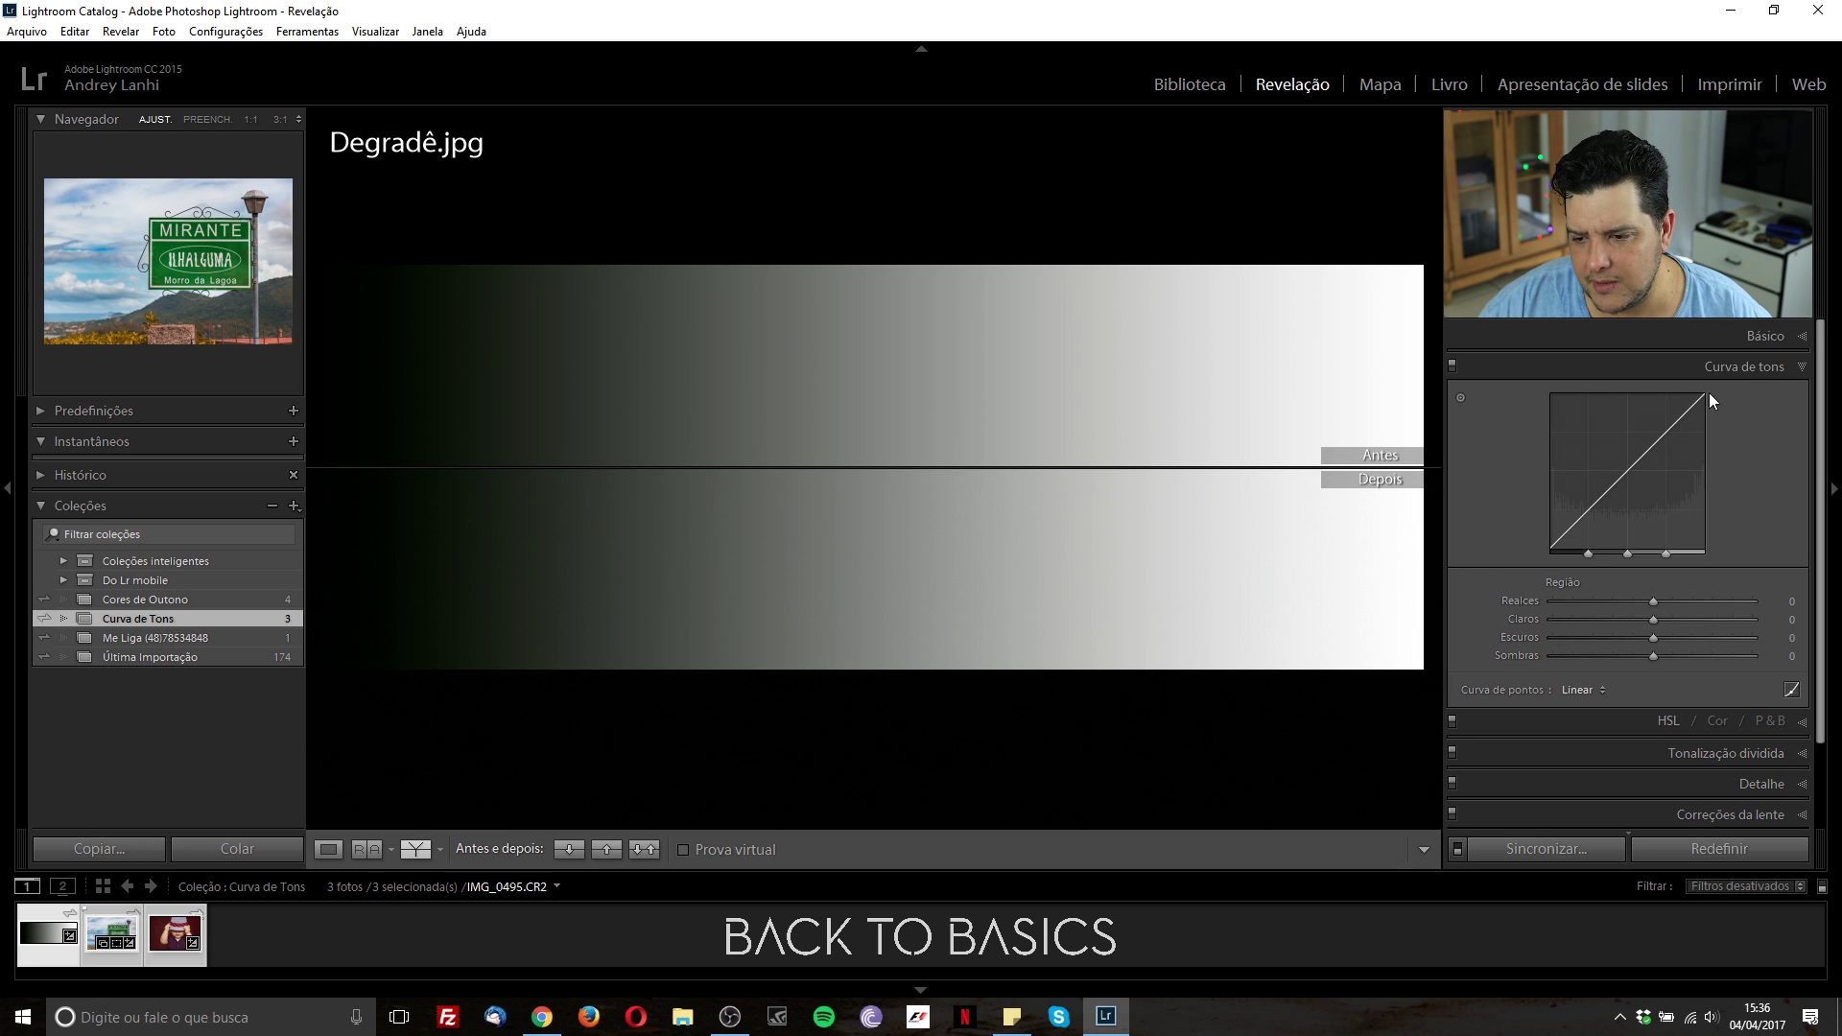
{"action": "left_click_drag", "start_coordinate": [1664, 434], "coordinate": [1663, 388]}
{"action": "left_click_drag", "start_coordinate": [1590, 507], "coordinate": [1590, 547]}
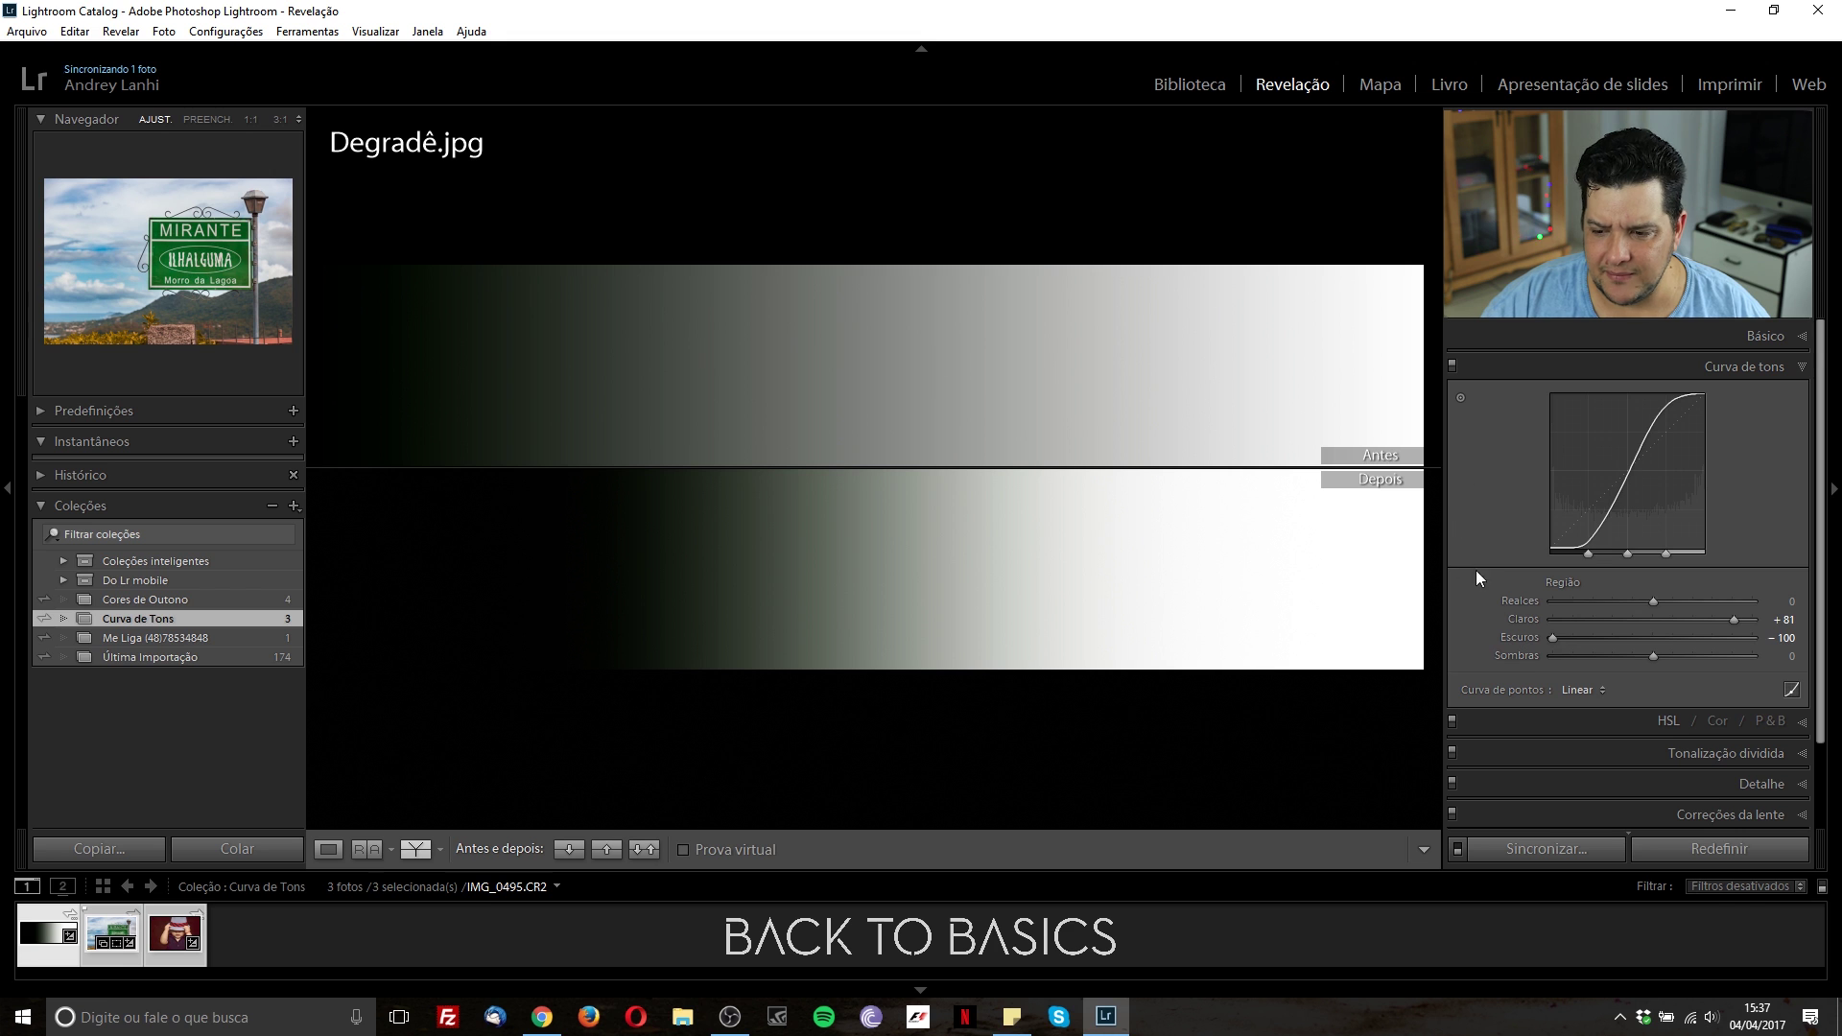
{"action": "right_click", "coordinate": [1637, 474]}
{"action": "left_click", "coordinate": [1742, 577]}
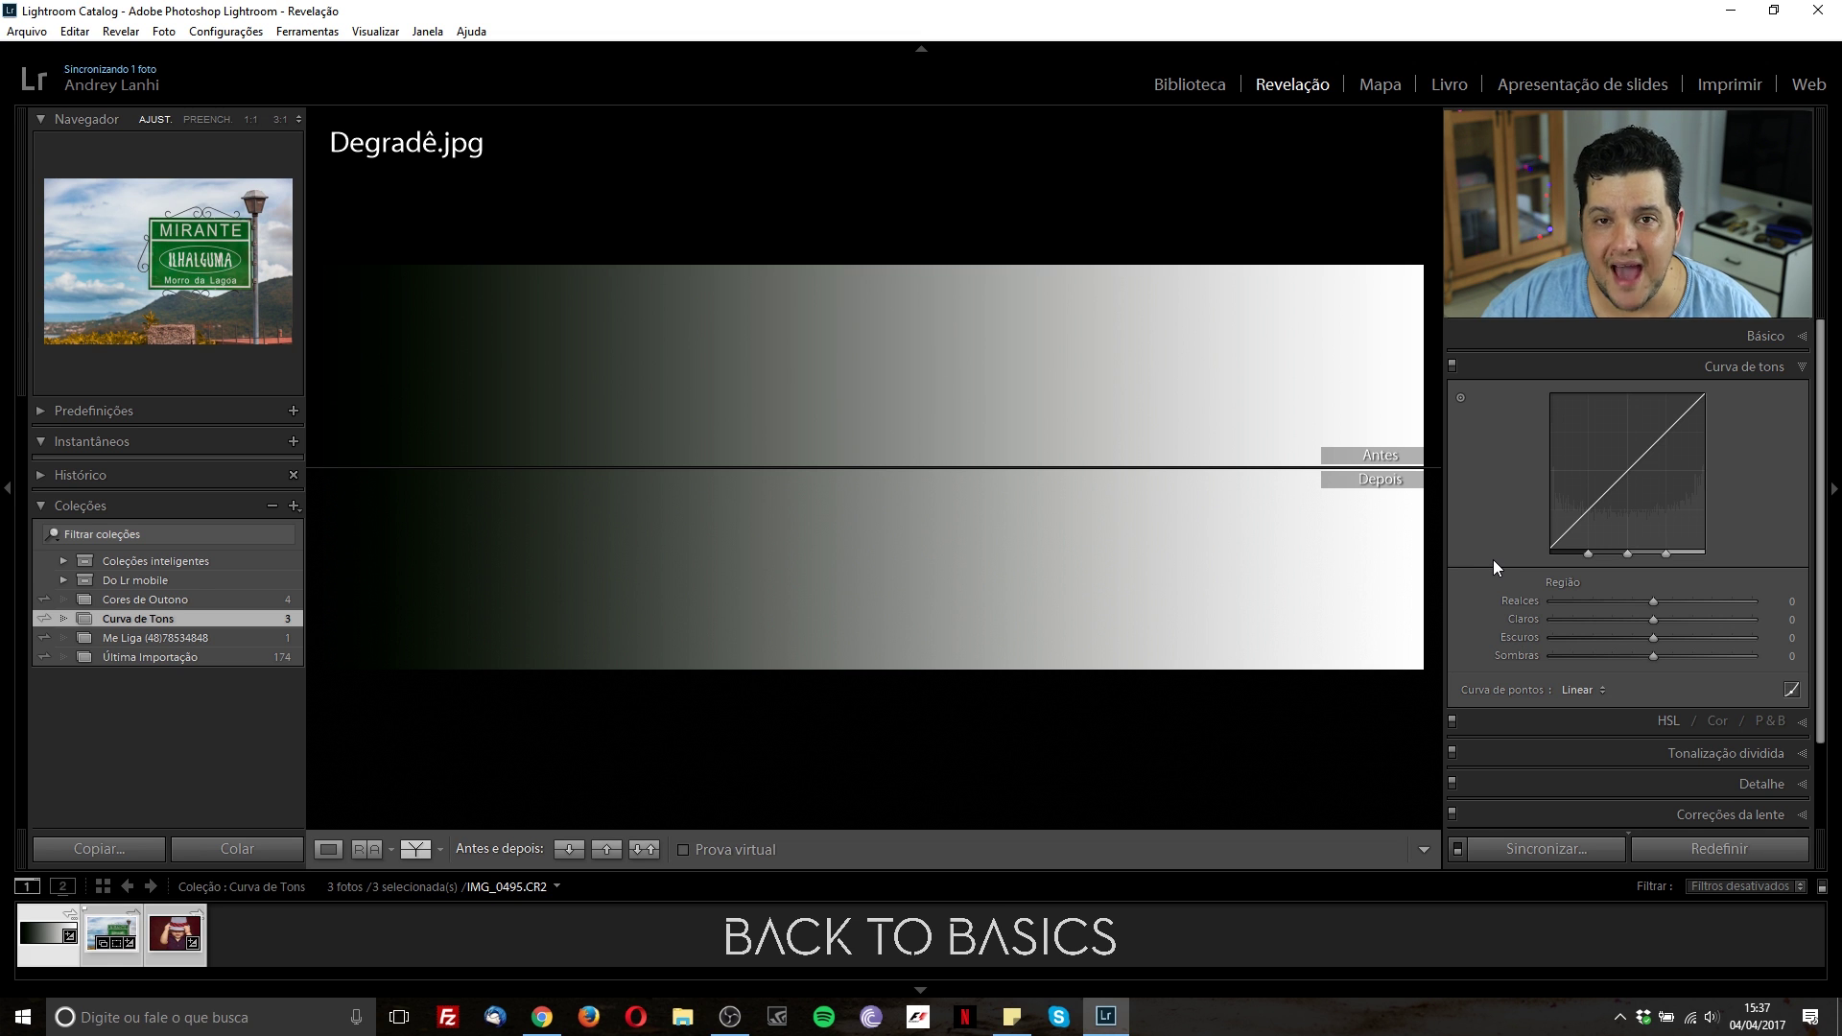
- Try the full range of Claros on the curve, from +100 to -100, and undo both changes
{"action": "left_click_drag", "start_coordinate": [1644, 457], "coordinate": [1643, 415]}
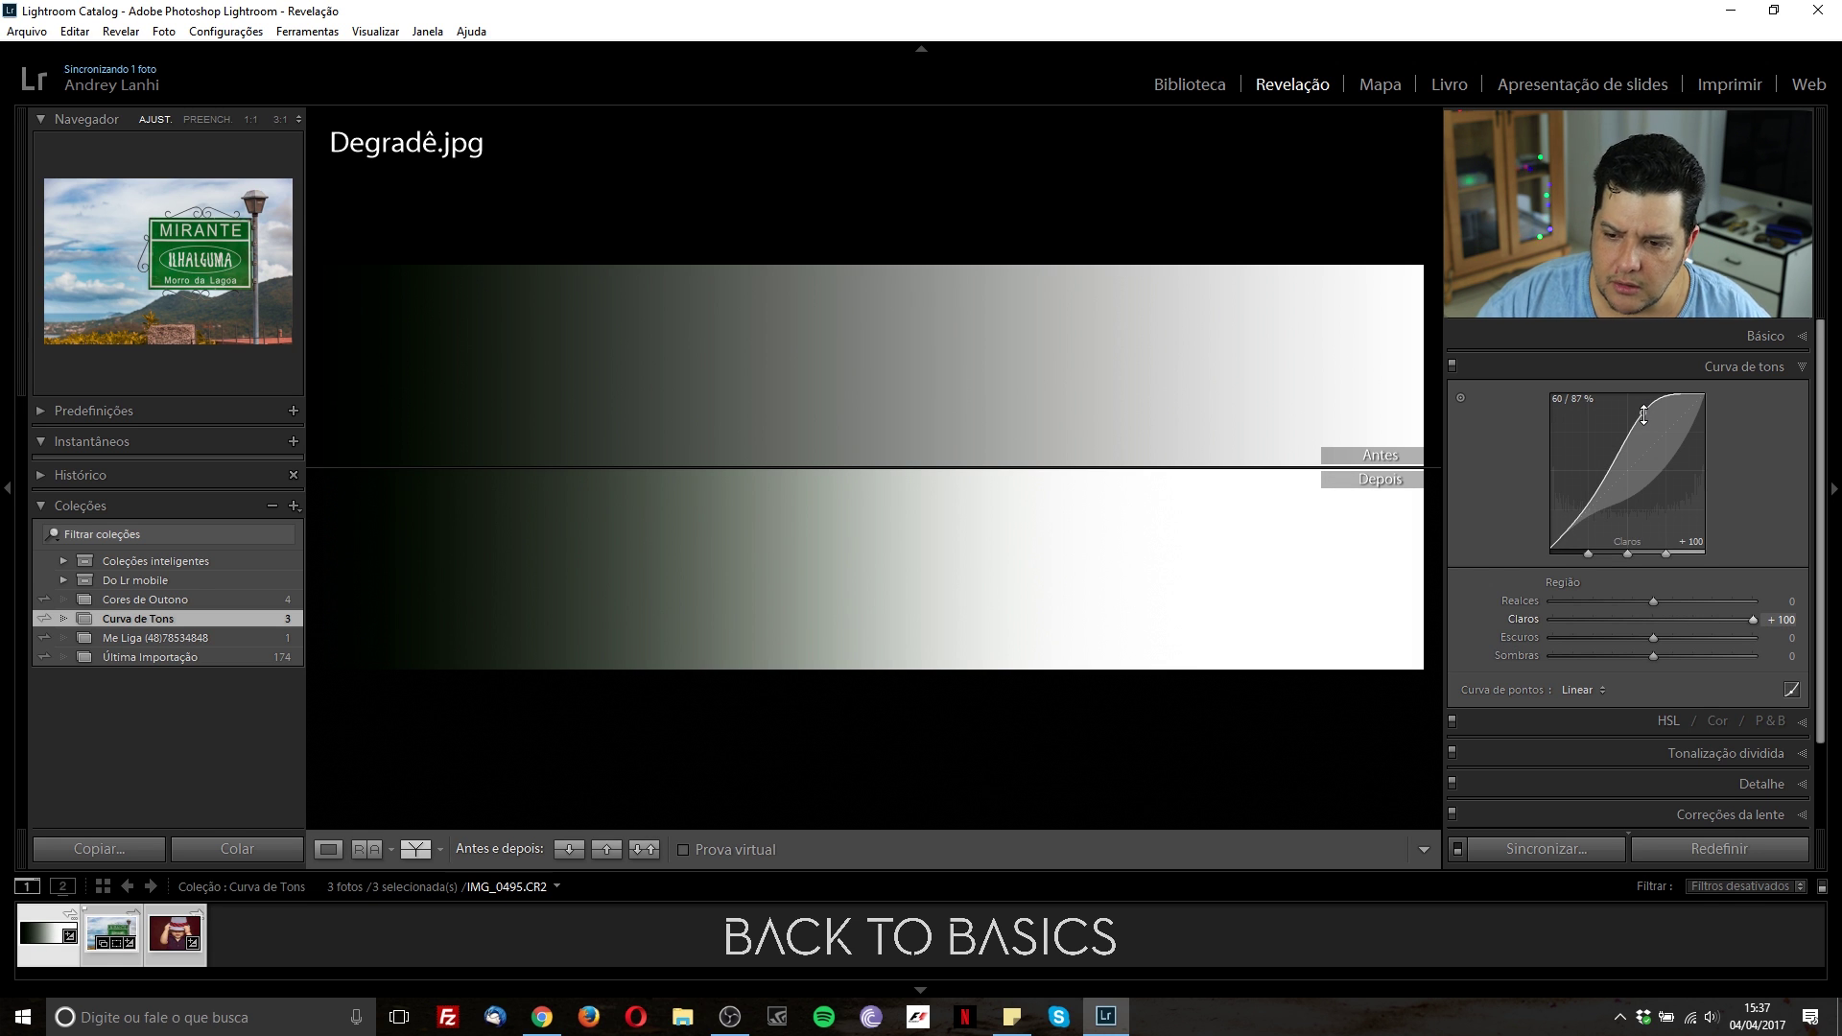
{"action": "left_click_drag", "start_coordinate": [1644, 415], "coordinate": [1643, 490]}
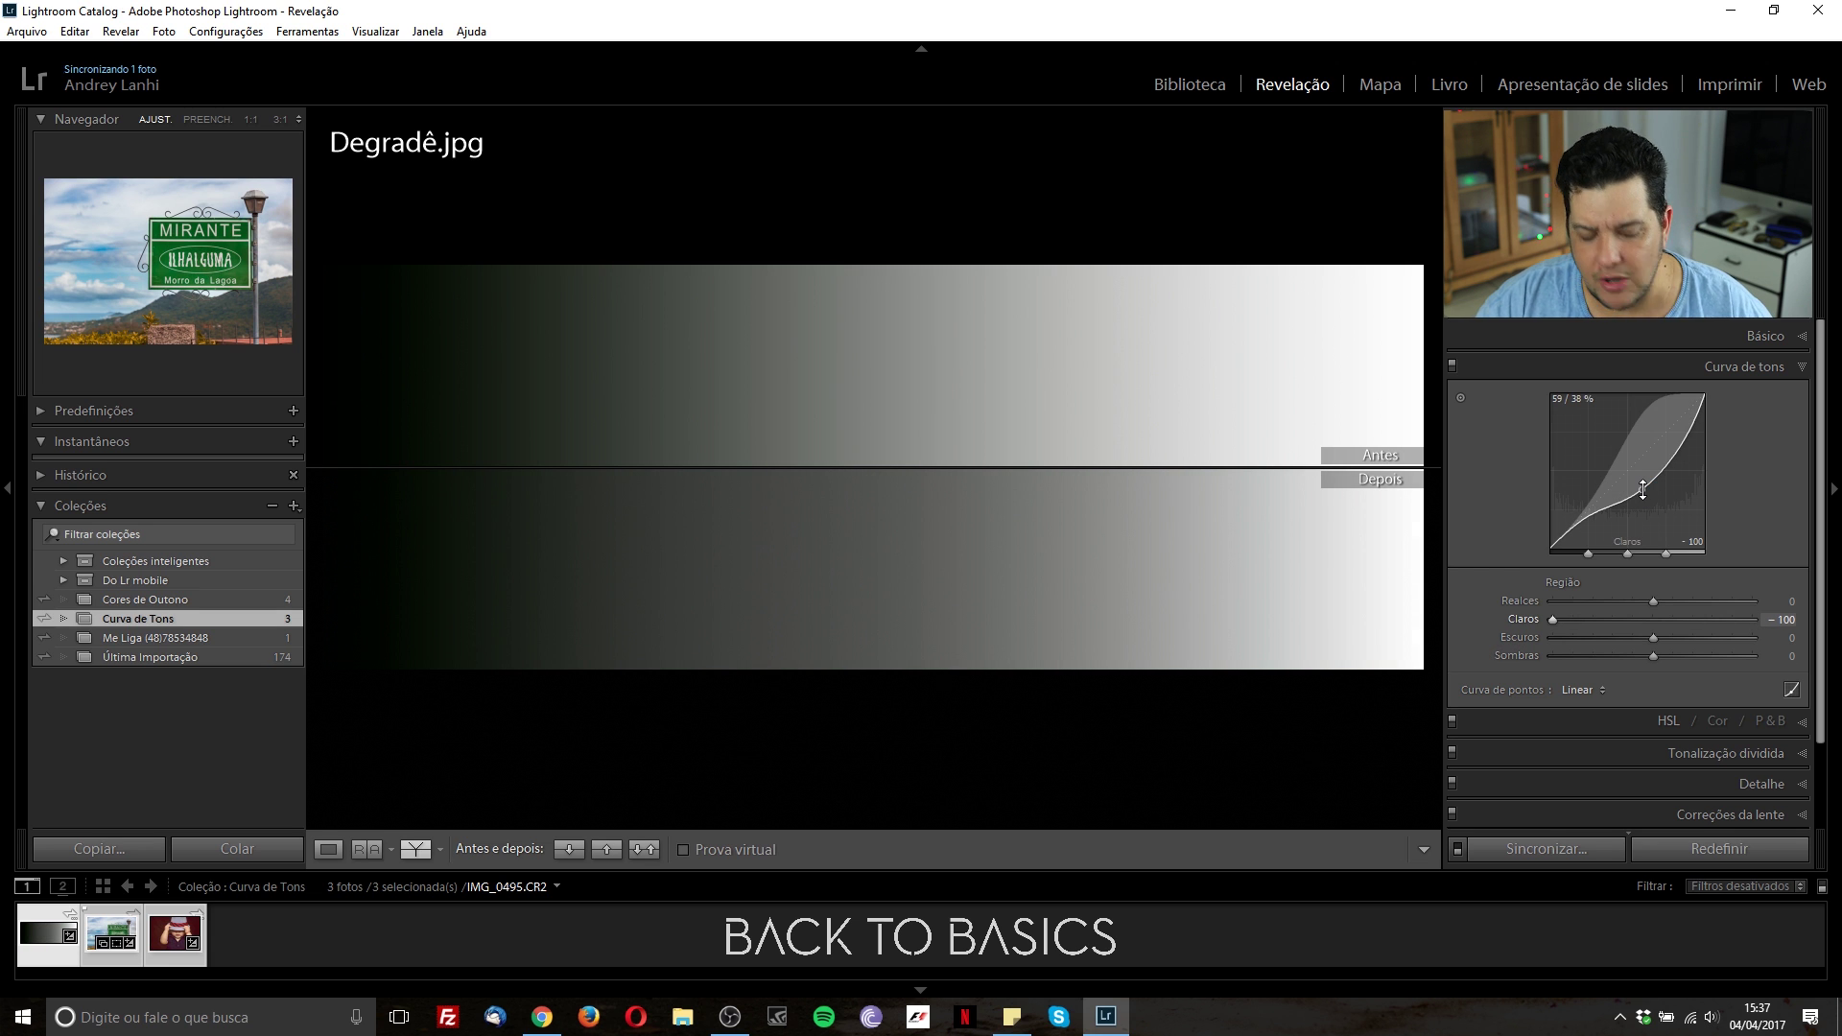
{"action": "key", "text": "ctrl+z"}
{"action": "key", "text": "ctrl+z"}
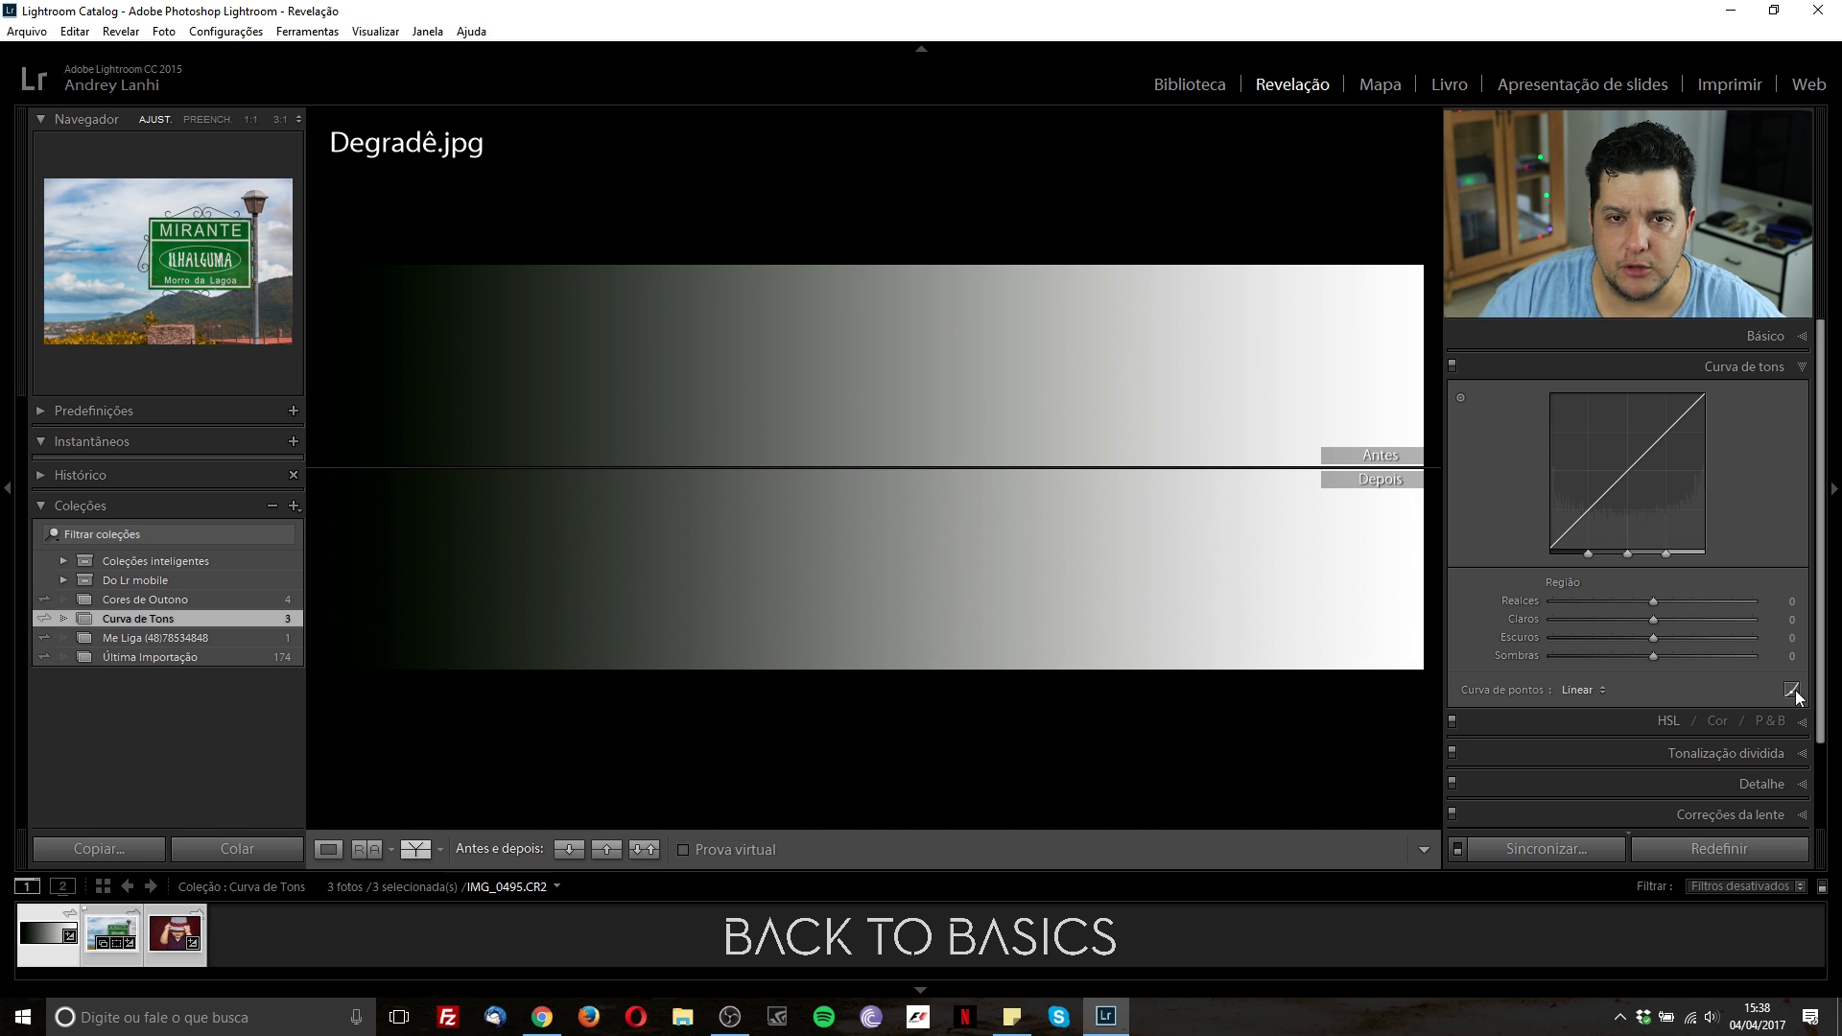
- Switch the tone curve to point editing, try a wavy RGB curve with several points, and reset it to linear
{"action": "left_click", "coordinate": [1792, 691]}
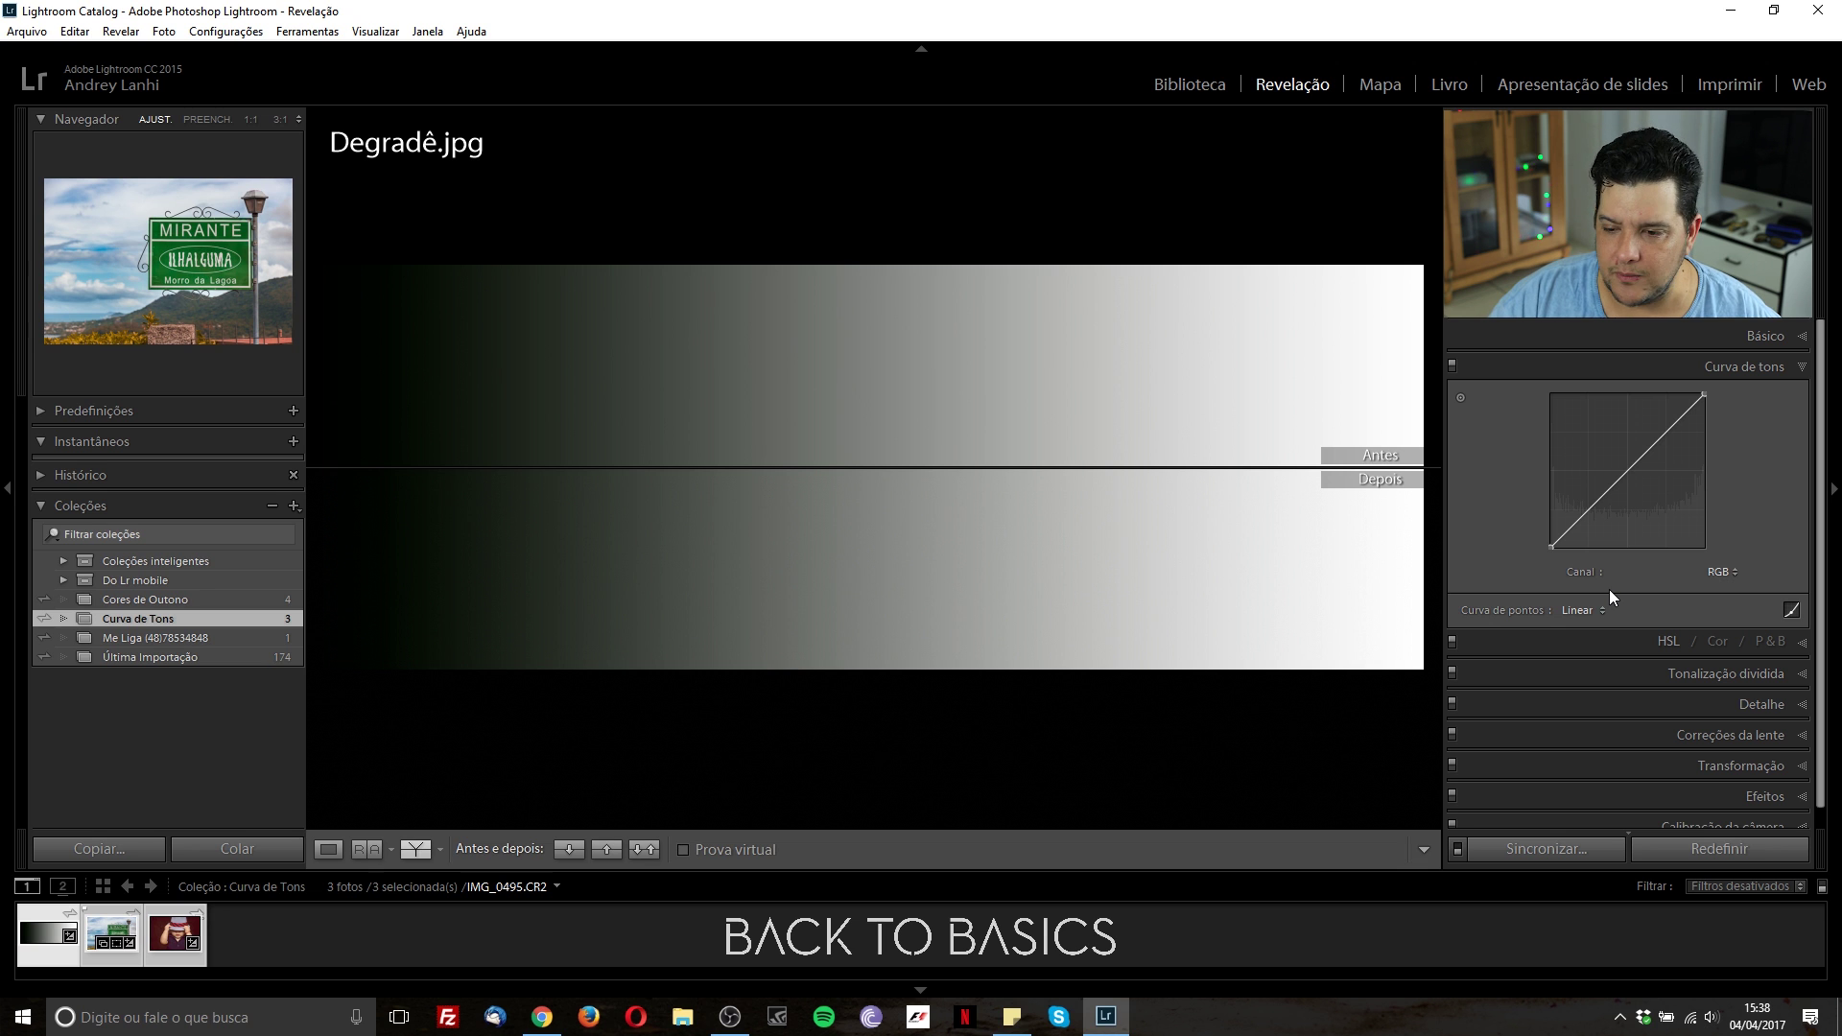
{"action": "left_click", "coordinate": [1587, 507]}
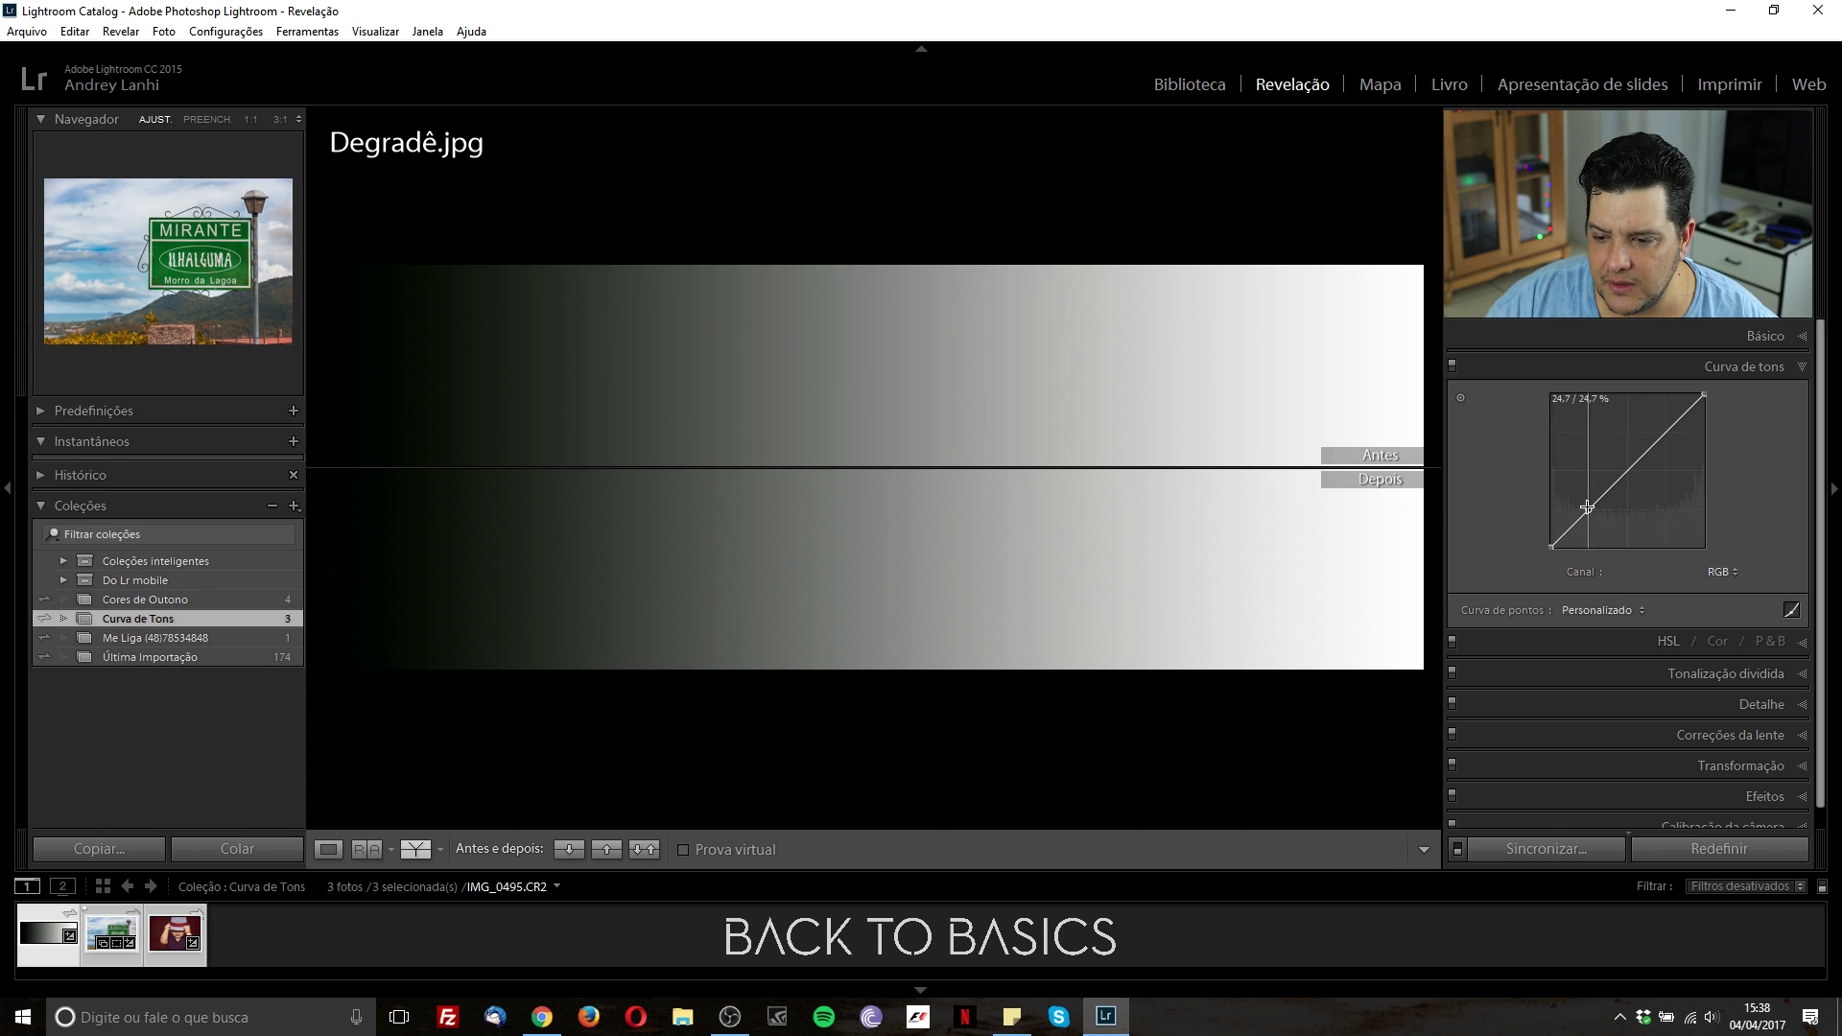
{"action": "left_click_drag", "start_coordinate": [1616, 482], "coordinate": [1692, 407]}
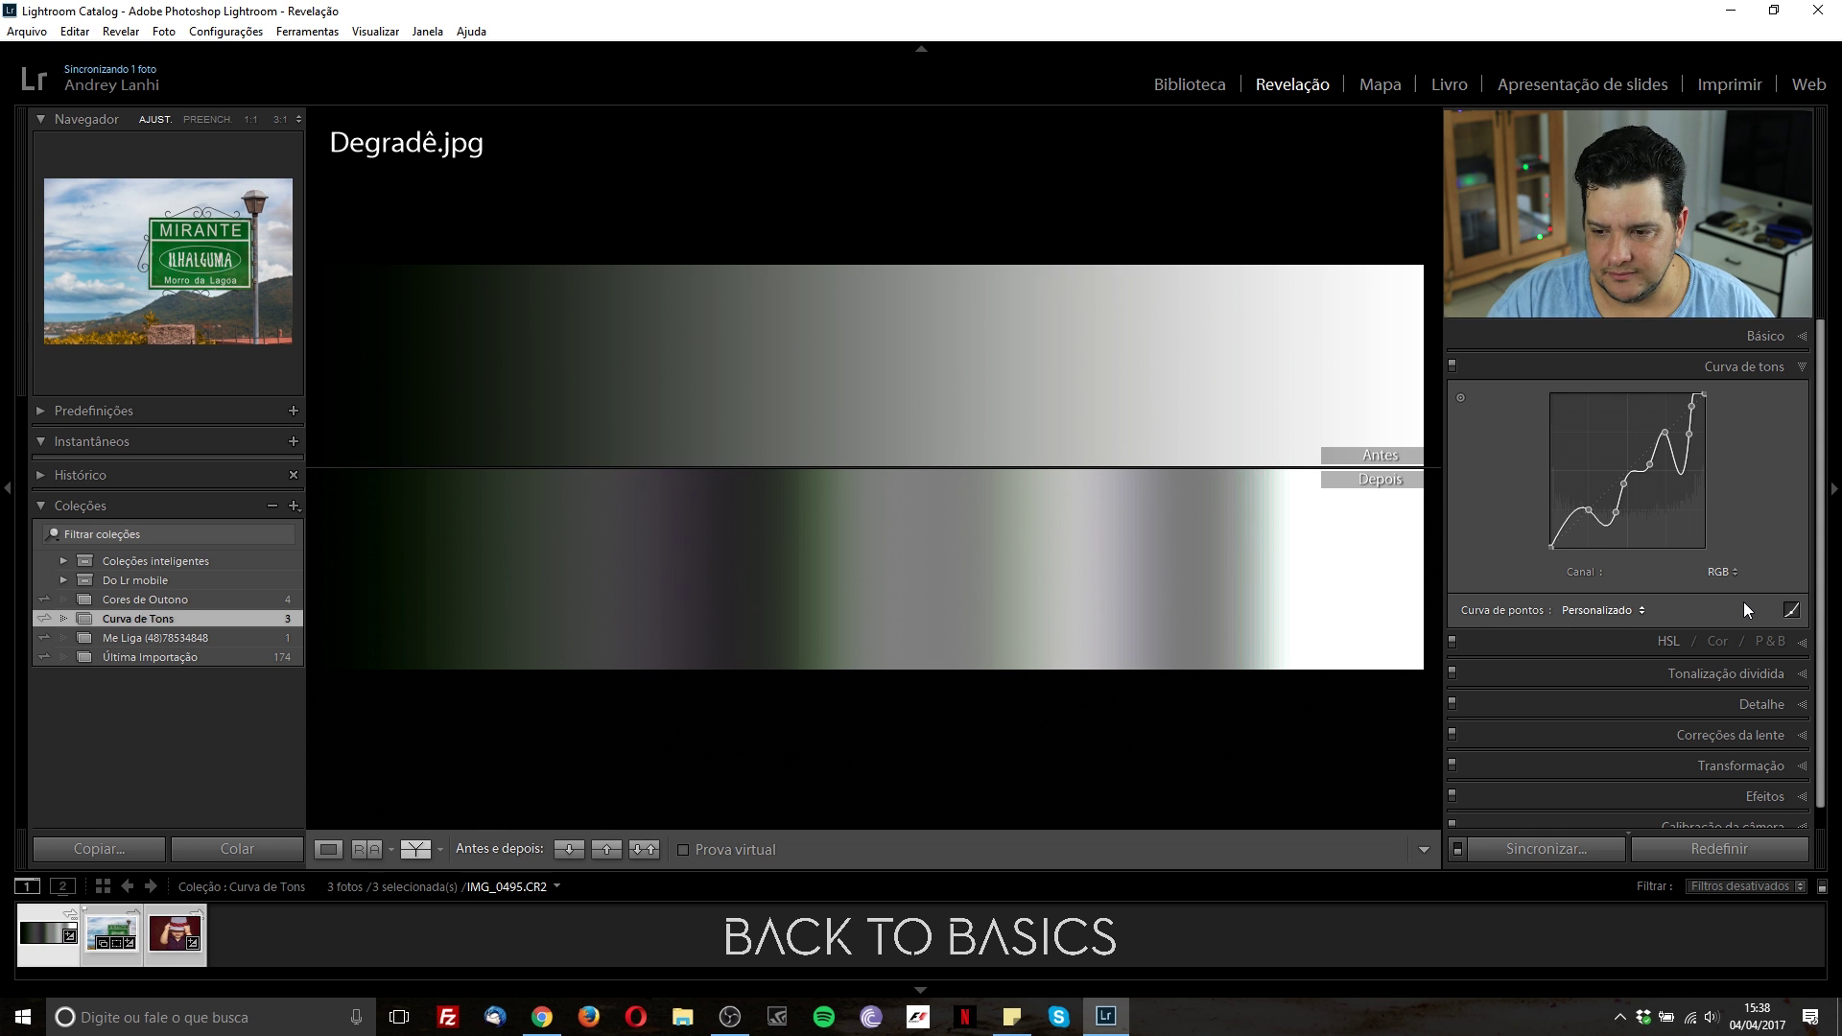
{"action": "double_click", "coordinate": [1699, 570]}
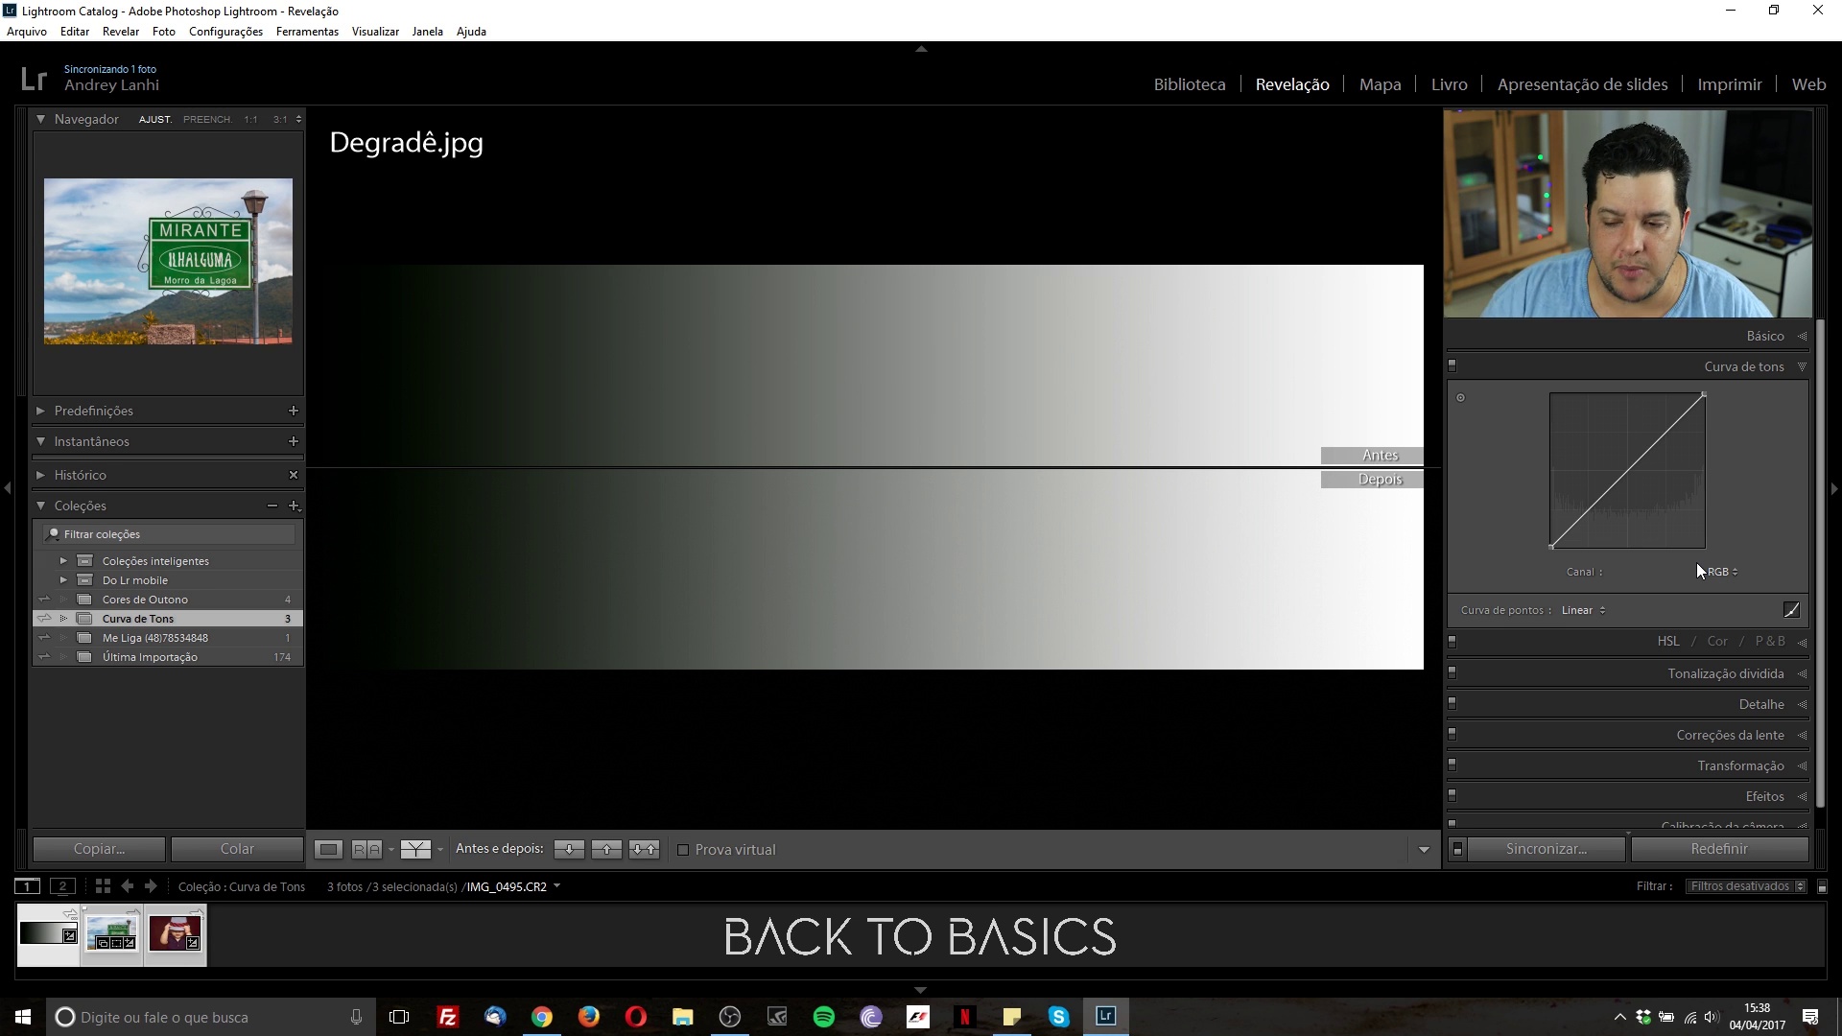
- Try pulling a shadow point of the RGB curve to the extreme upper-left, and undo the change
{"action": "left_click_drag", "start_coordinate": [1604, 492], "coordinate": [1527, 416]}
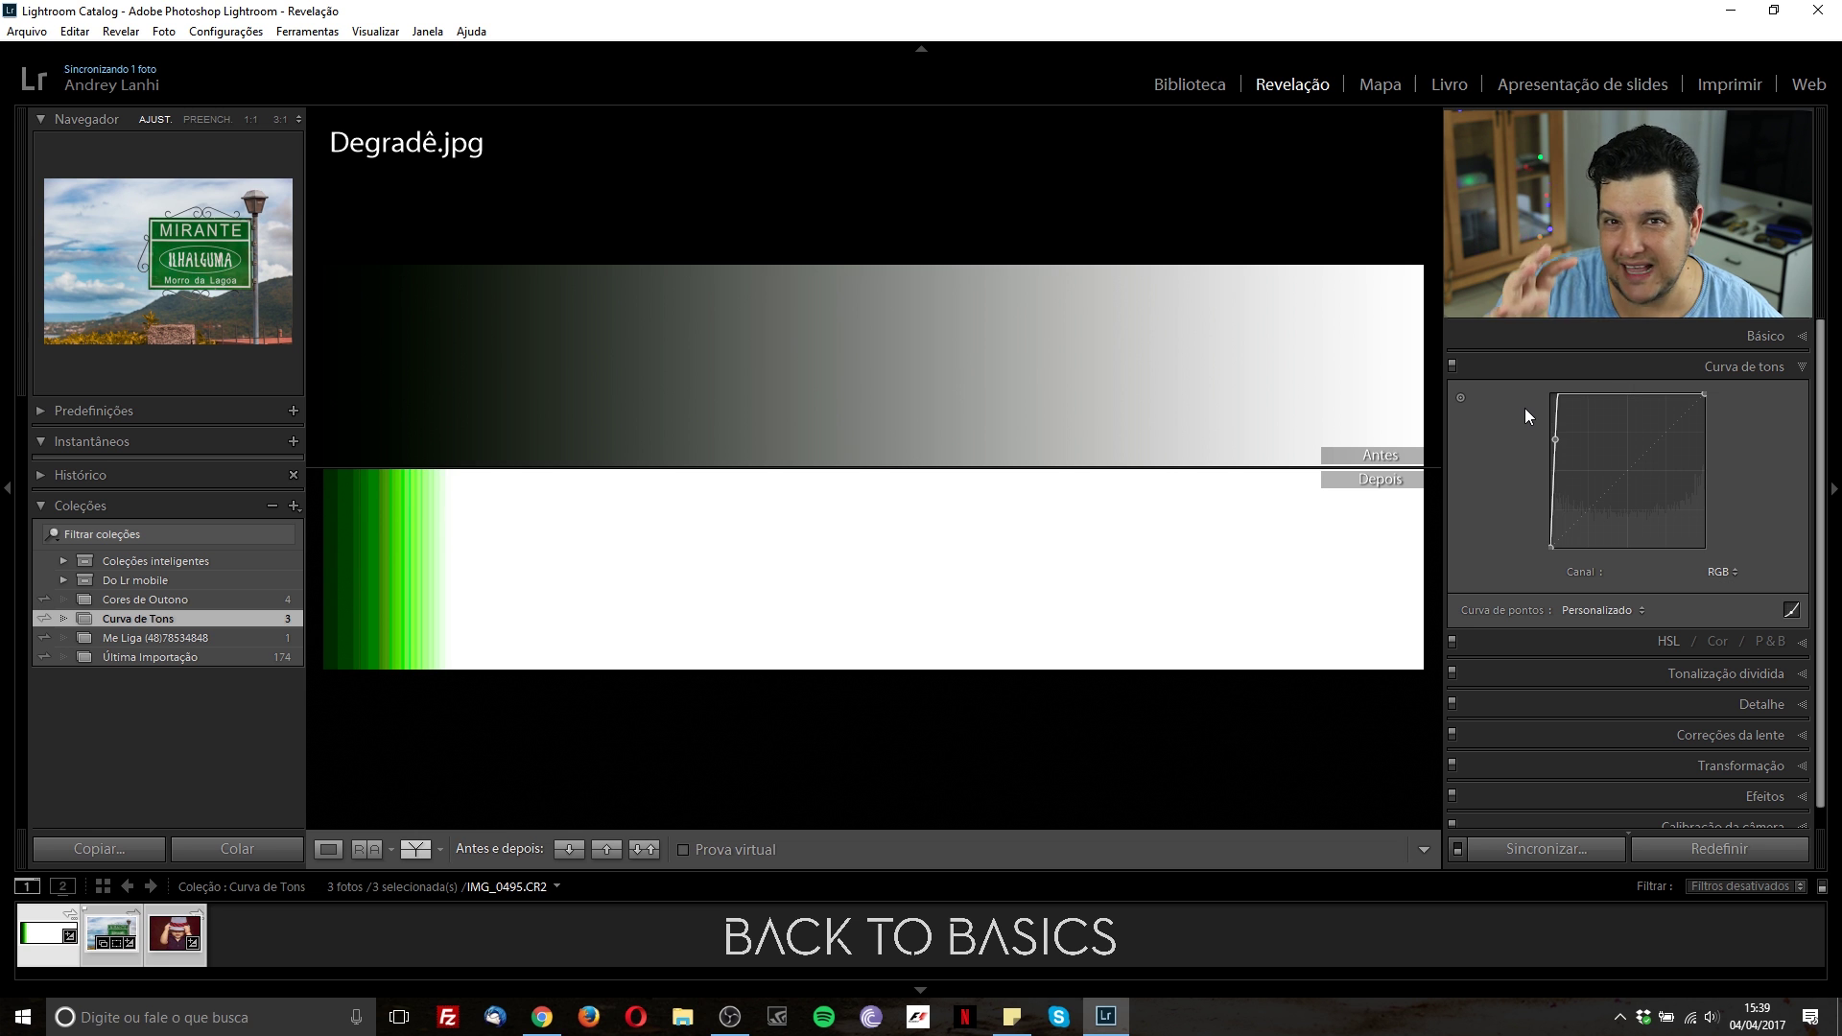
{"action": "key", "text": "ctrl+z"}
{"action": "key", "text": "ctrl+z"}
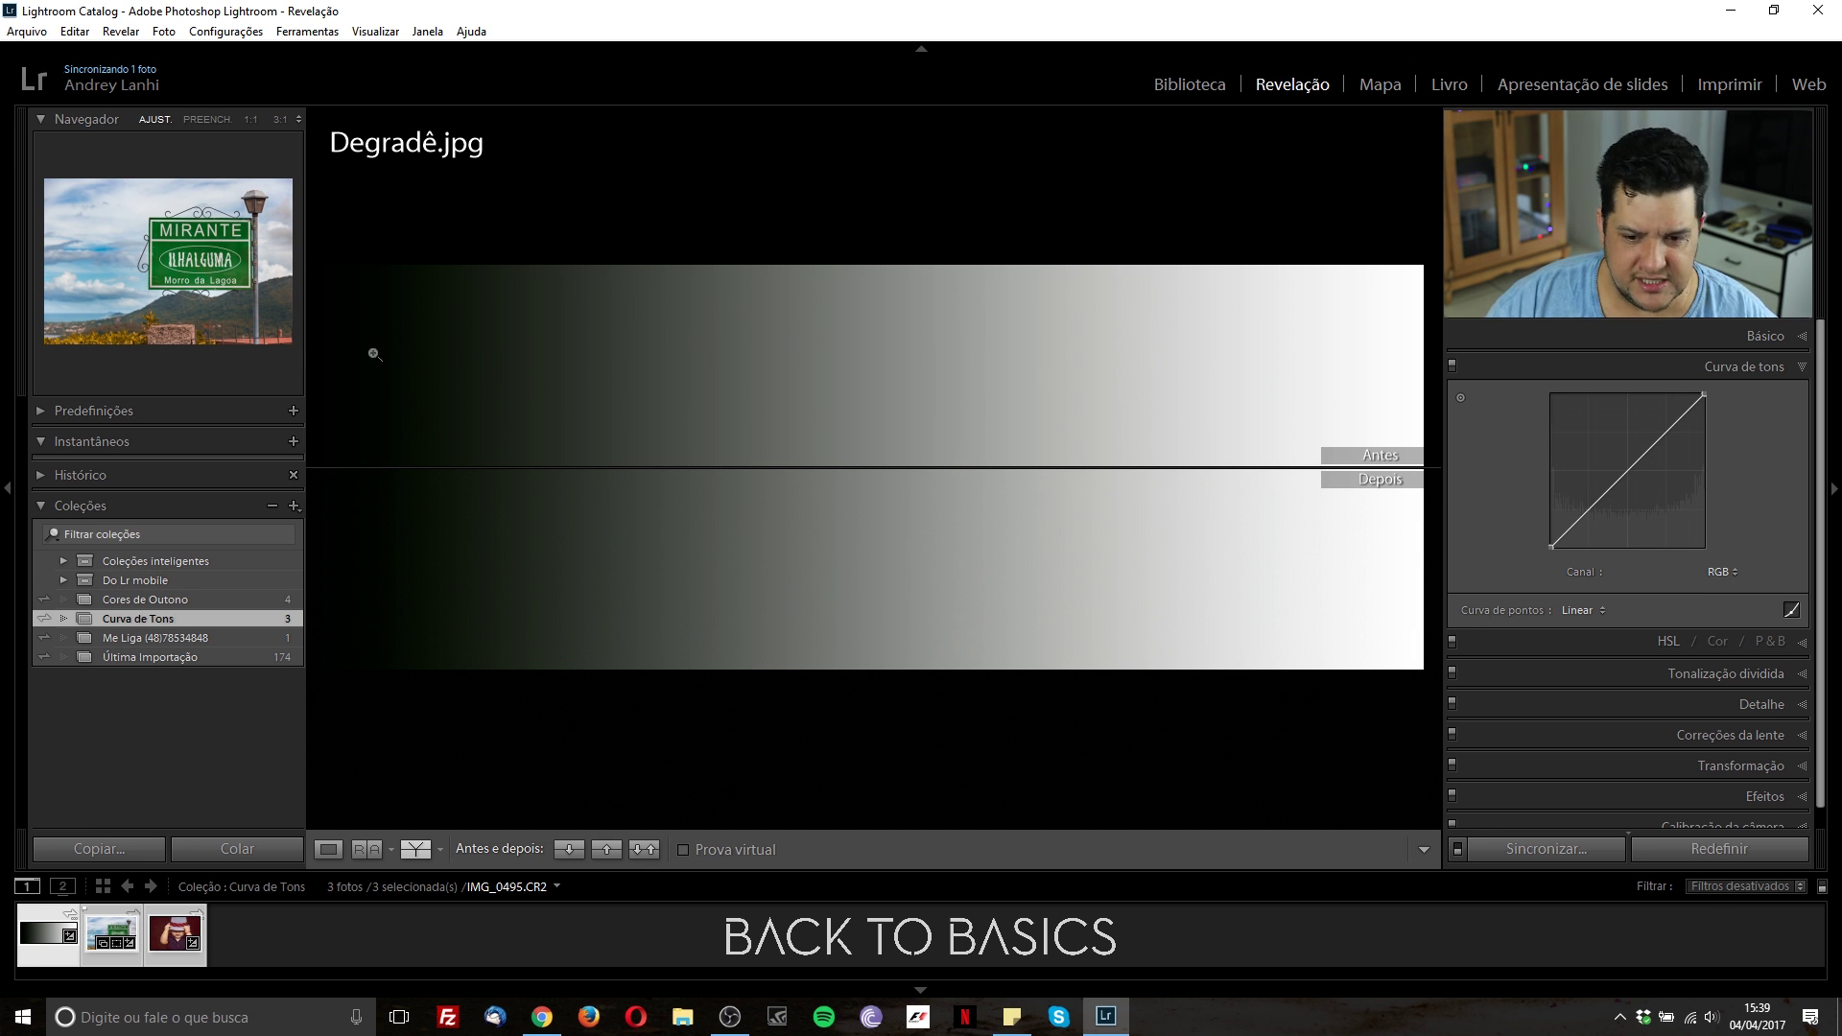
- Add points at the quarter mark and the midpoint of the RGB curve and raise a third point between them
{"action": "left_click", "coordinate": [1588, 511]}
{"action": "left_click", "coordinate": [1628, 472]}
{"action": "left_click", "coordinate": [1608, 489]}
{"action": "left_click_drag", "start_coordinate": [1609, 488], "coordinate": [1603, 475]}
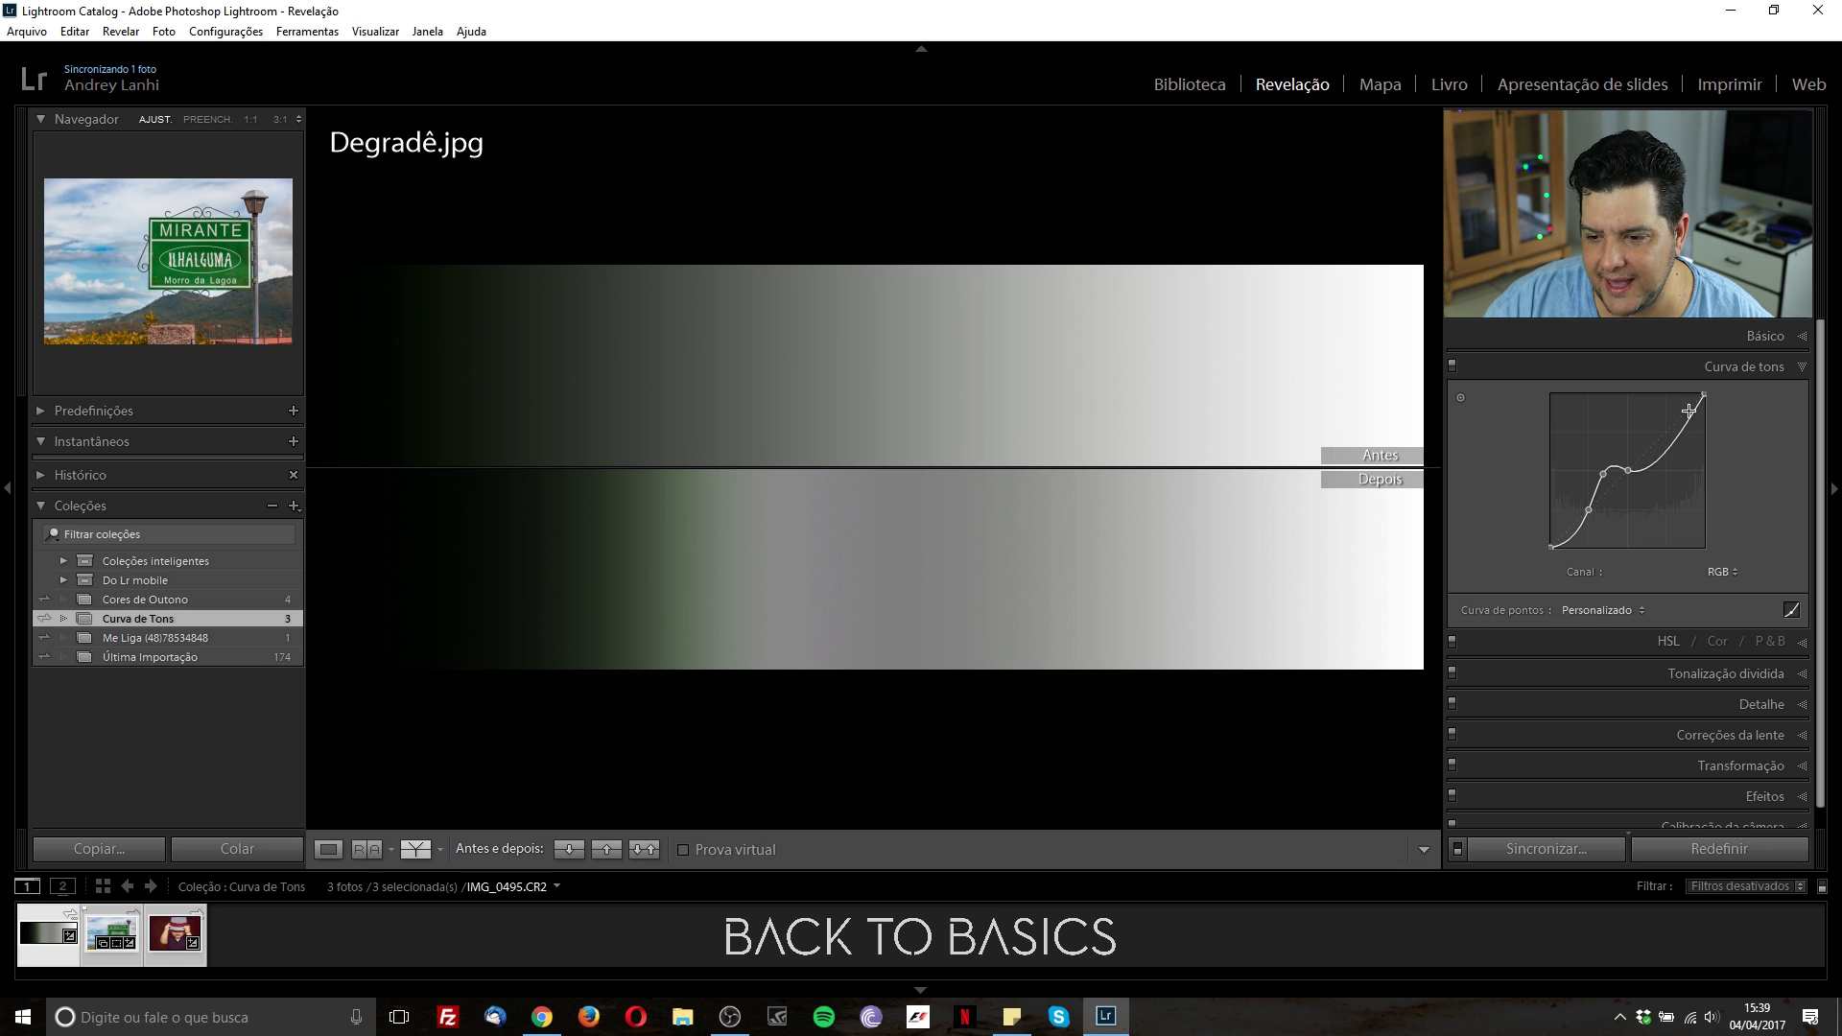
- Straighten the curve on both sides of the raised section with extra anchor points, and flatten the whole curve
{"action": "left_click", "coordinate": [1574, 534]}
{"action": "left_click_drag", "start_coordinate": [1574, 530], "coordinate": [1581, 518]}
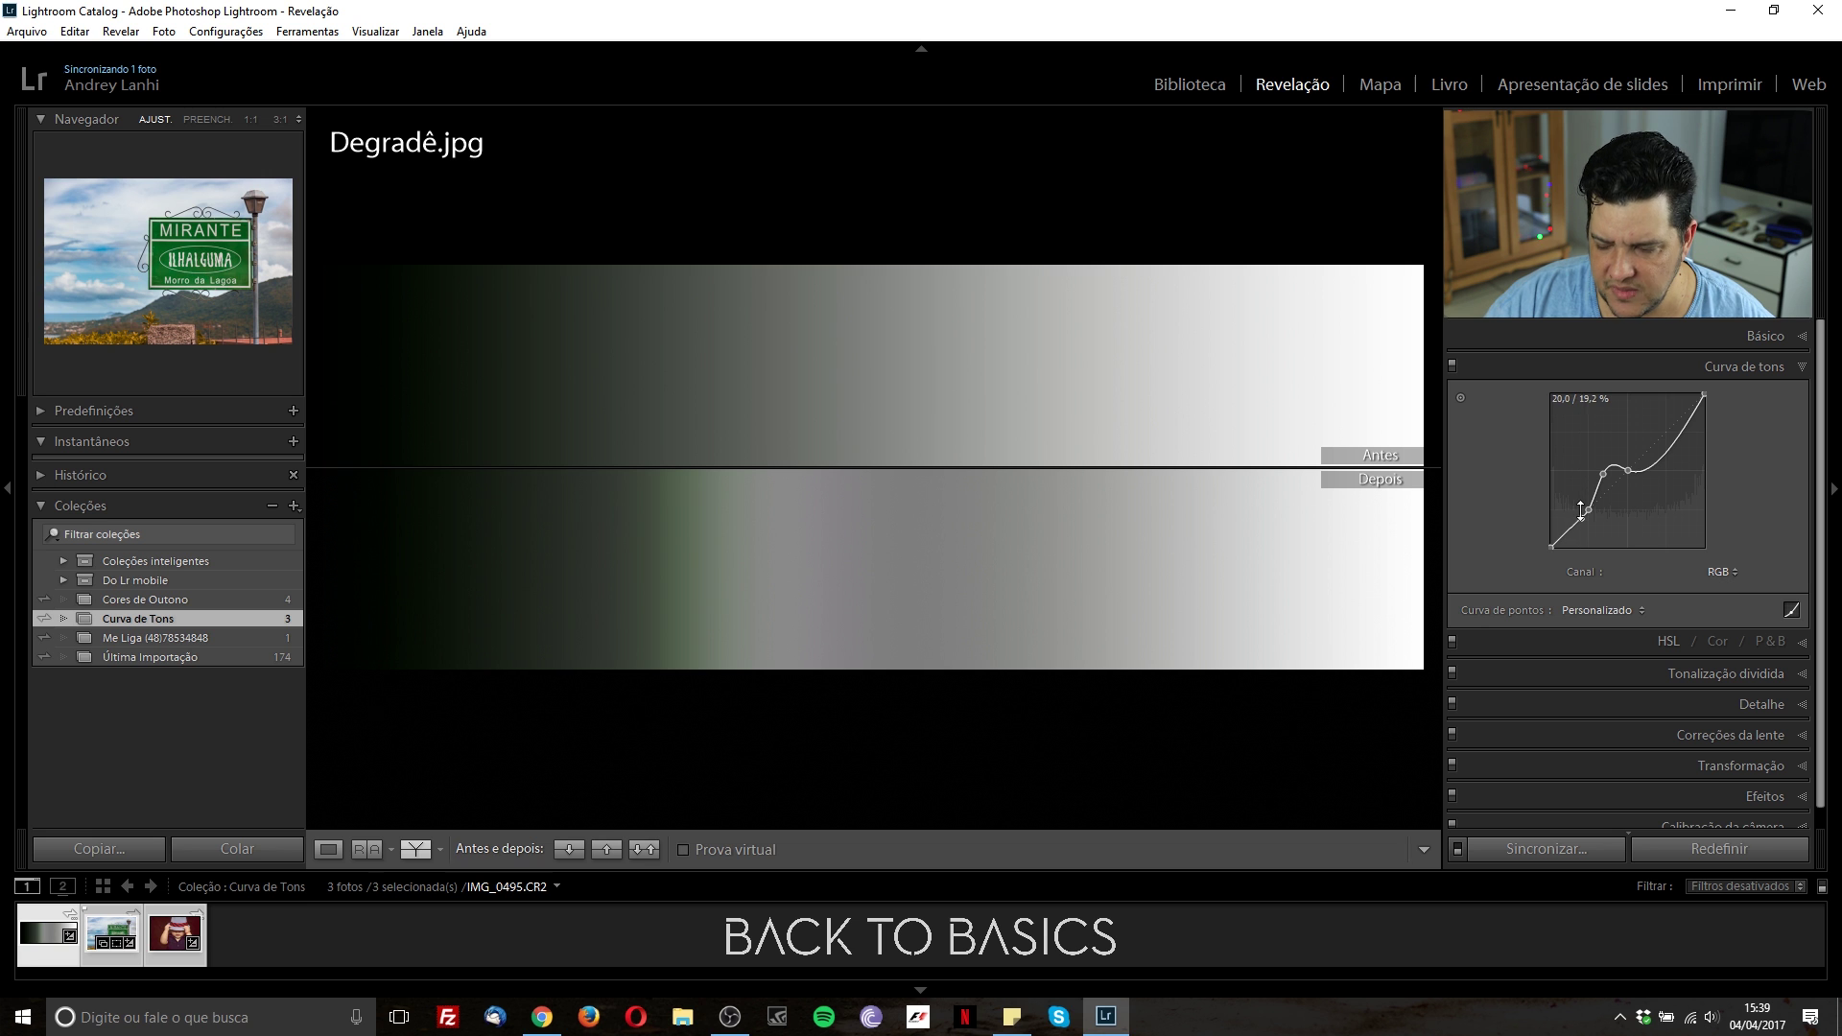
{"action": "left_click_drag", "start_coordinate": [1652, 467], "coordinate": [1643, 457]}
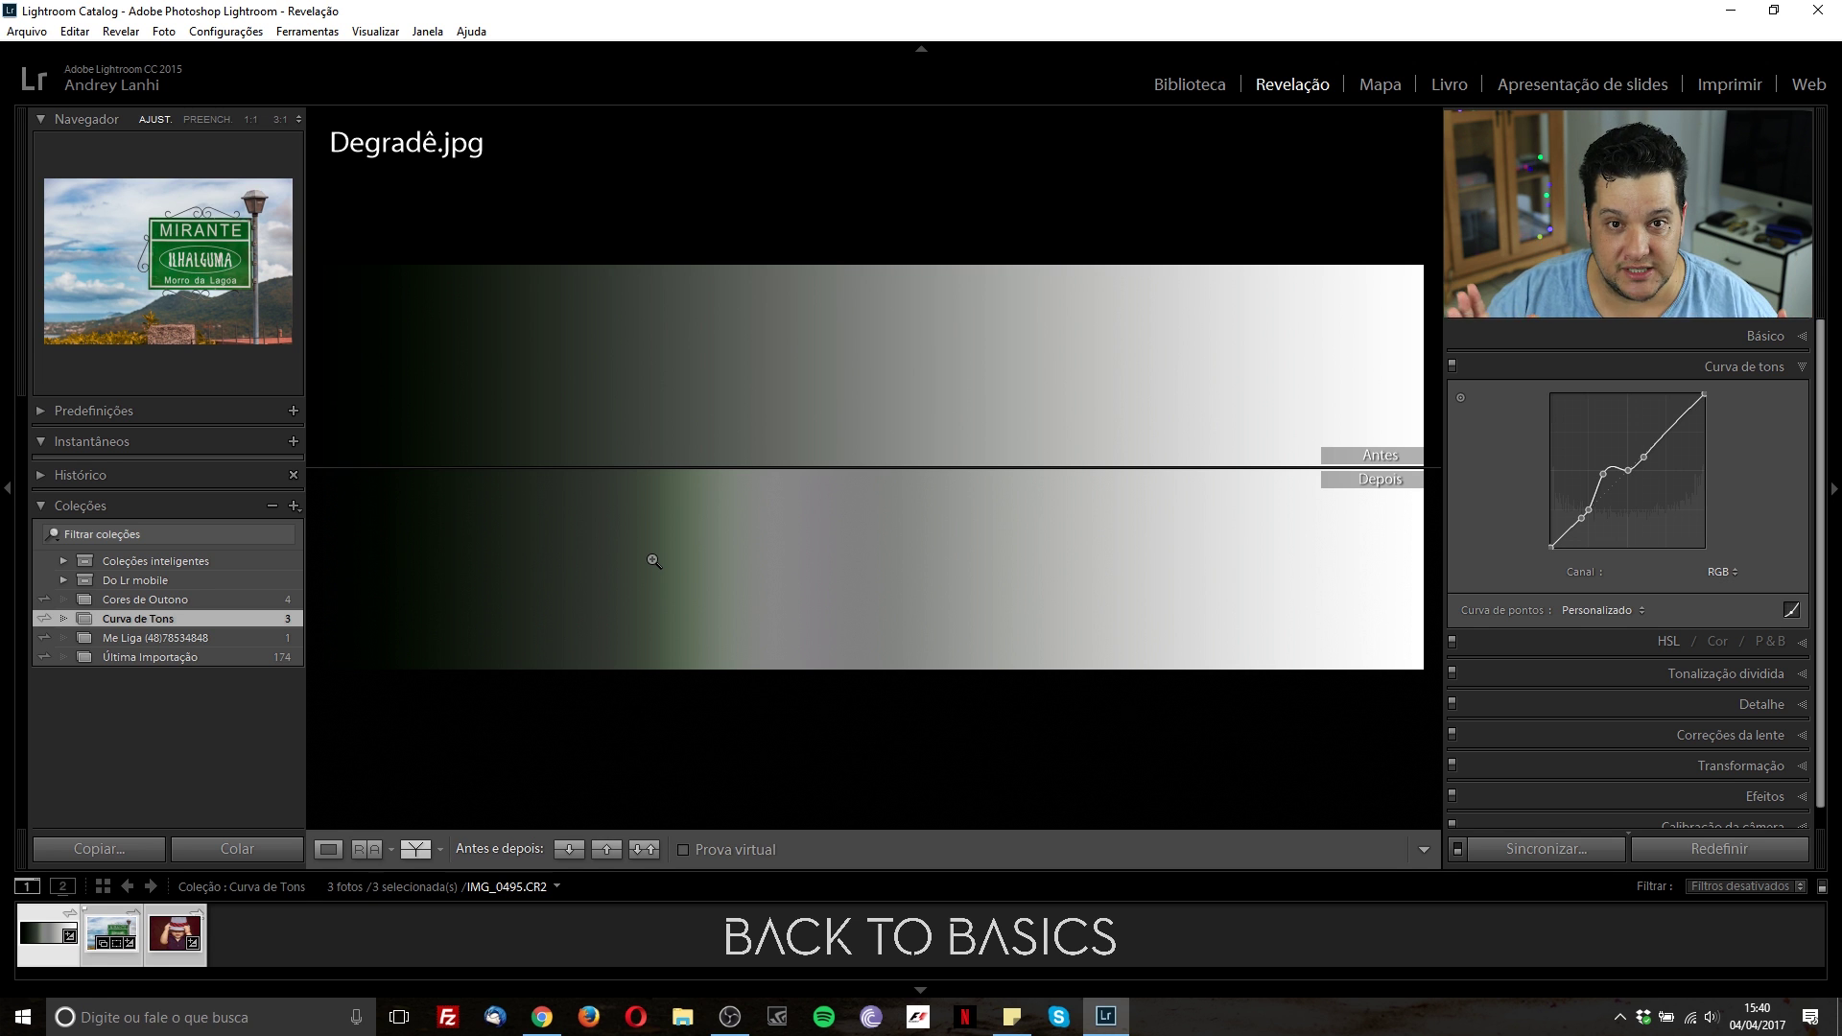
{"action": "right_click", "coordinate": [1652, 533]}
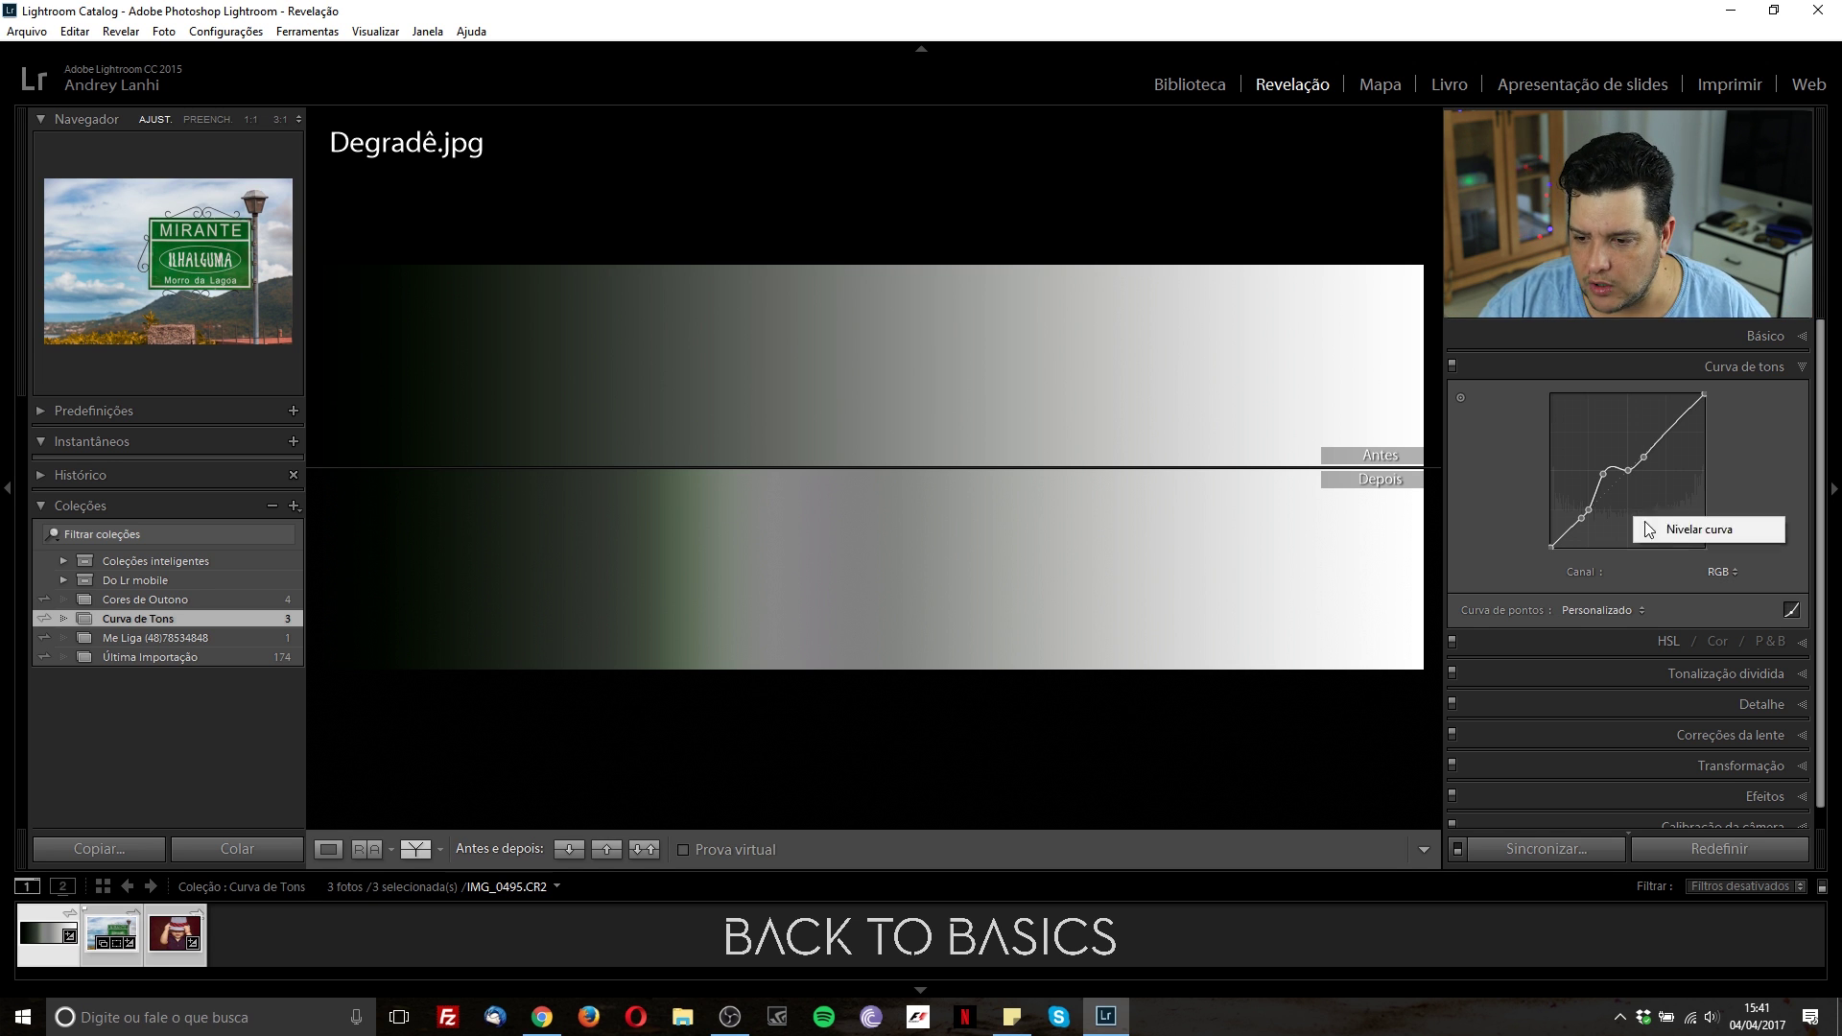
{"action": "left_click", "coordinate": [1689, 530]}
- Anchor the RGB curve at the quarter mark, try raising the deepest shadows, and flatten the curve
{"action": "left_click", "coordinate": [1587, 508]}
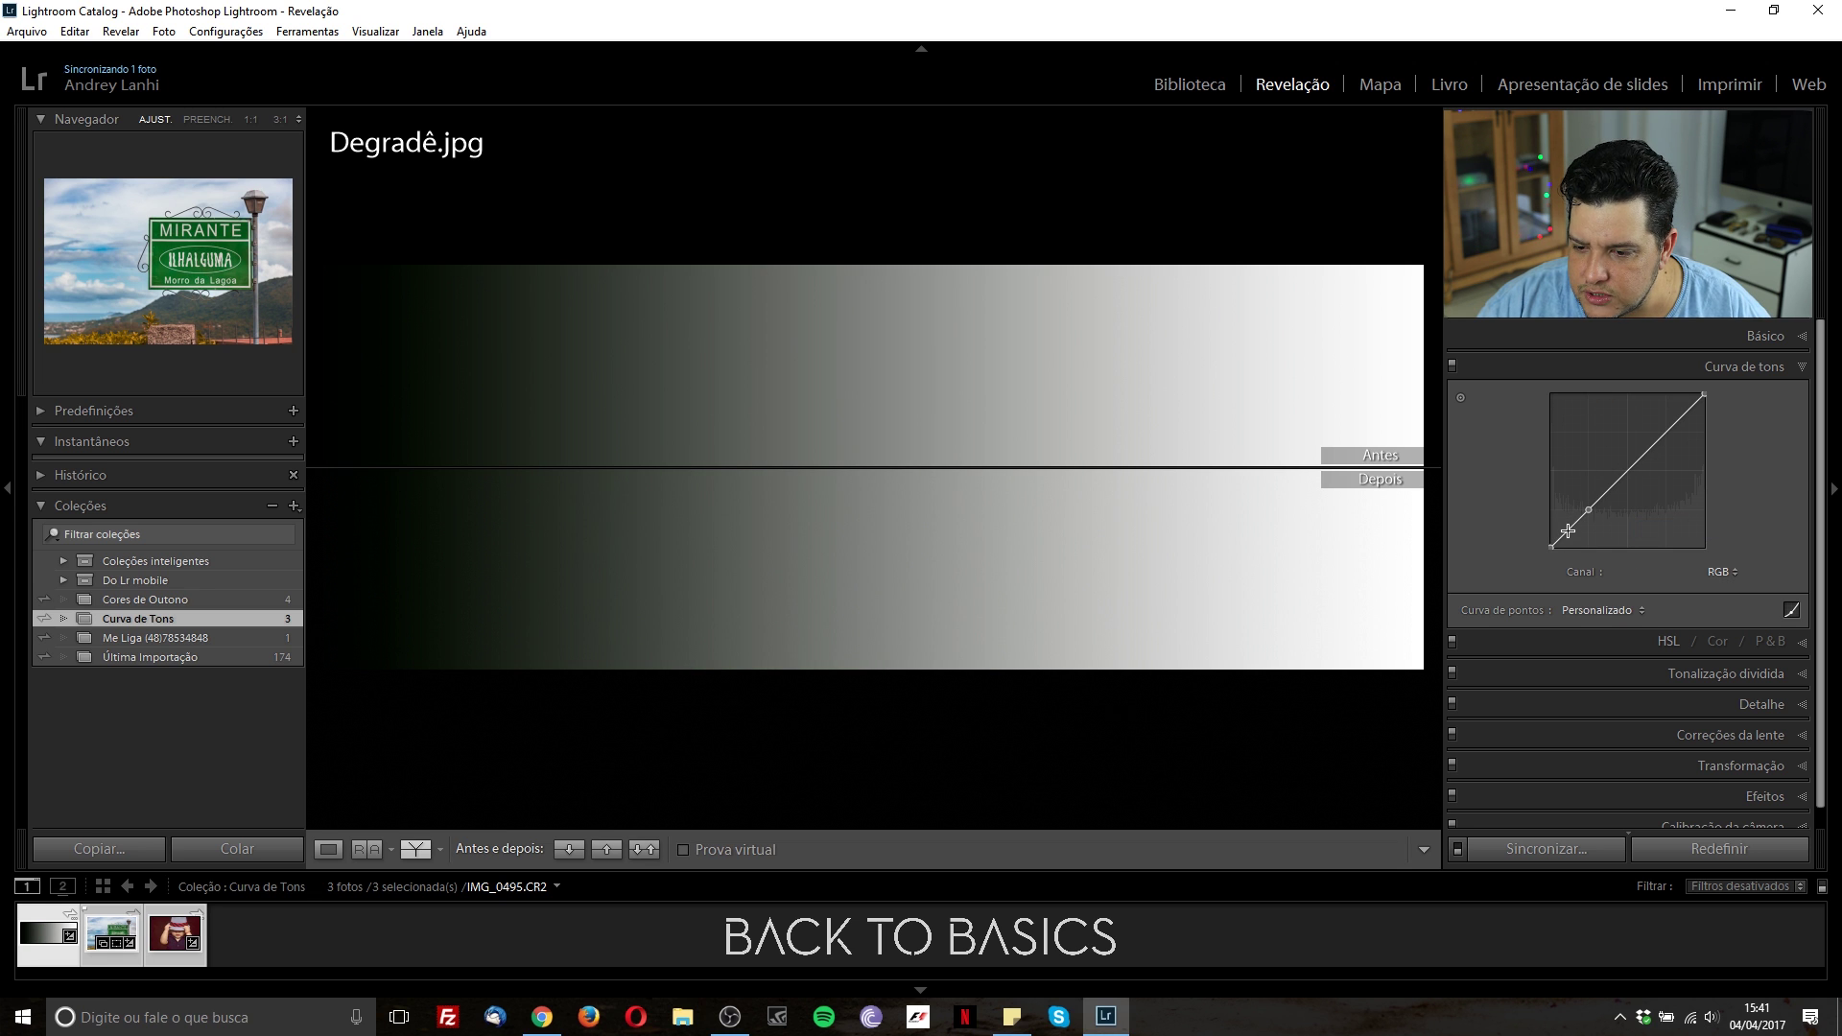
{"action": "mouse_move", "coordinate": [1568, 531]}
{"action": "left_mouse_down"}
{"action": "mouse_move", "coordinate": [1607, 492]}
{"action": "mouse_move", "coordinate": [1558, 526]}
{"action": "left_mouse_up"}
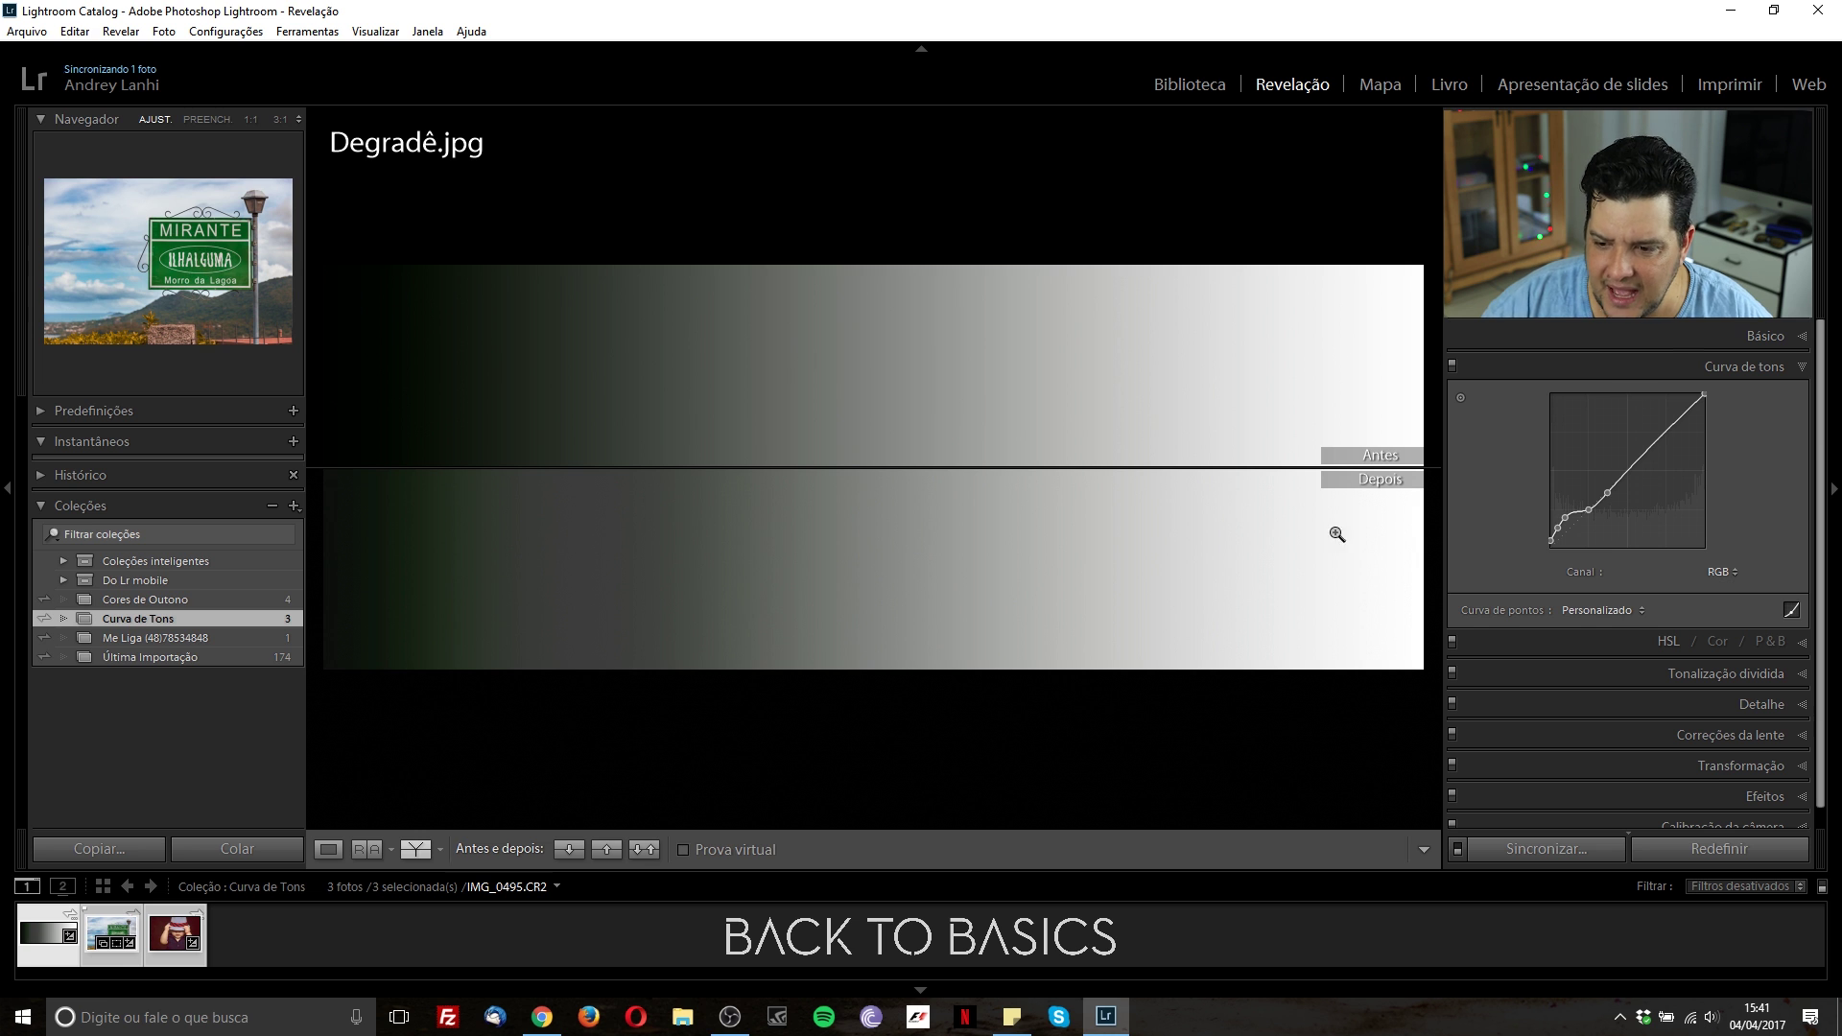
{"action": "right_click", "coordinate": [1651, 497]}
{"action": "left_click", "coordinate": [1671, 510]}
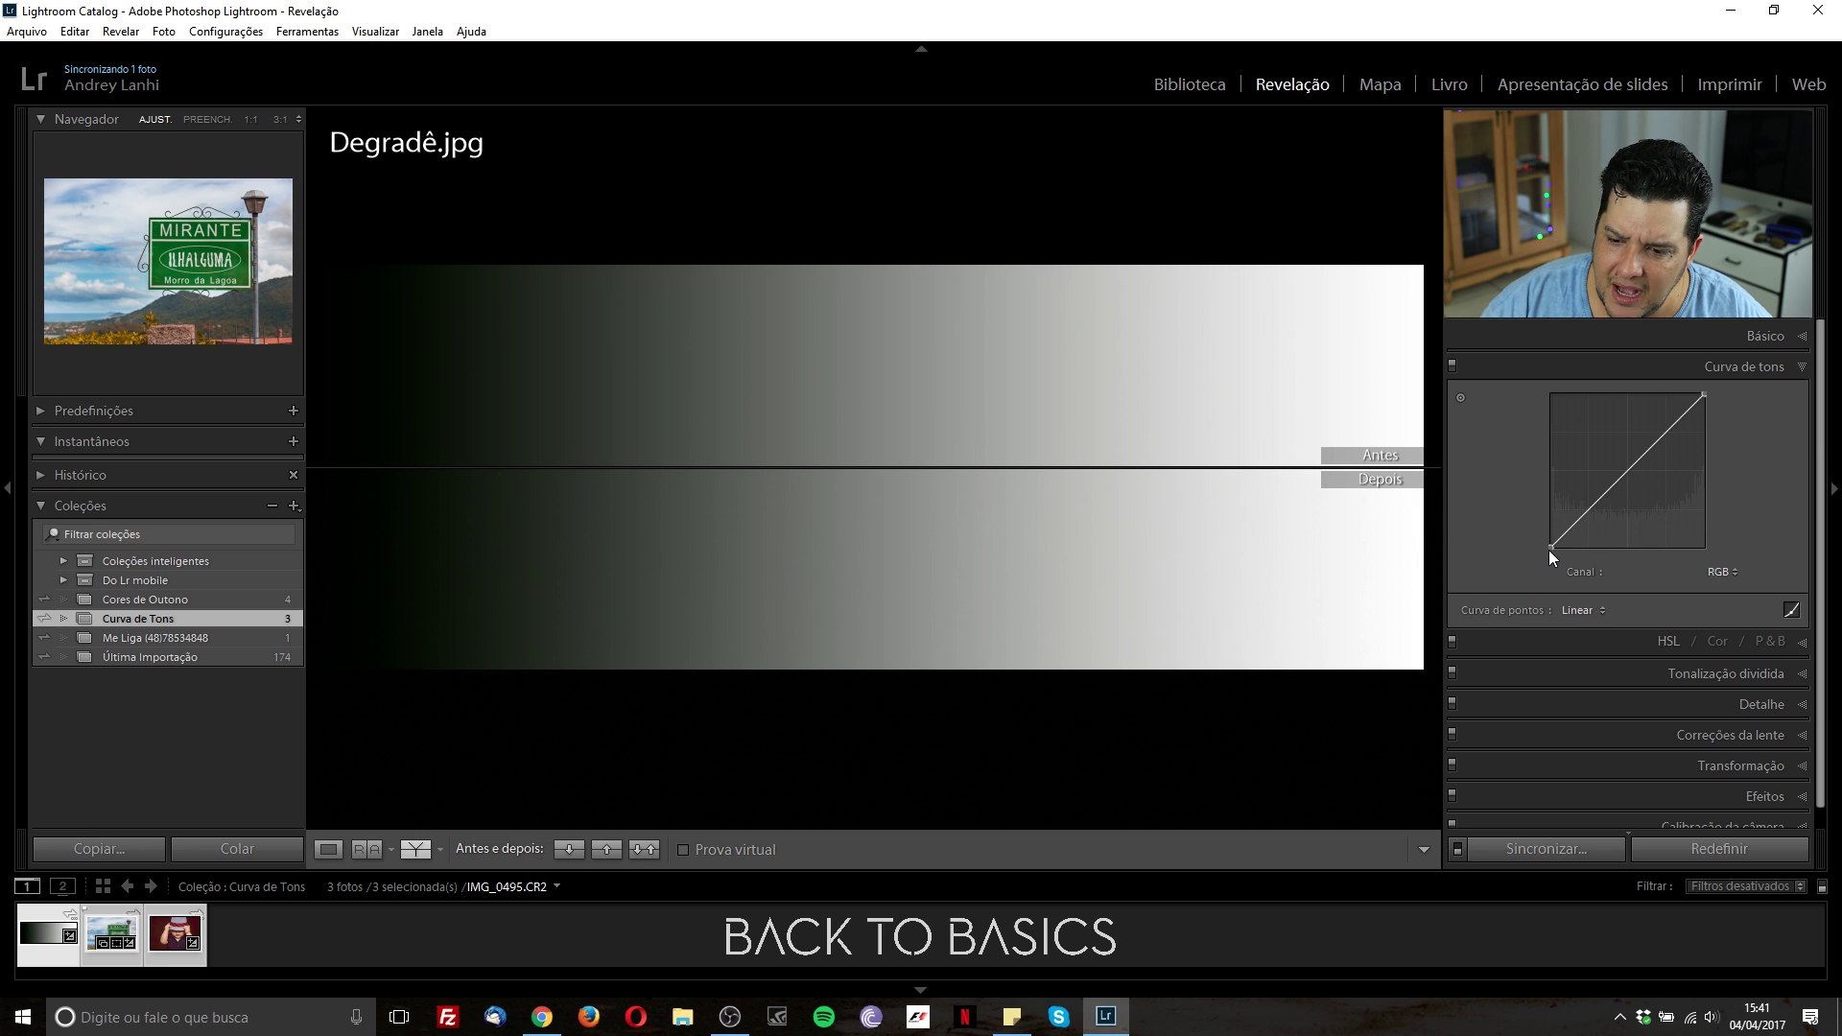
- Try inverting the RGB curve by raising the black endpoint to maximum and lowering the white endpoint to minimum
{"action": "left_click_drag", "start_coordinate": [1550, 547], "coordinate": [1550, 394]}
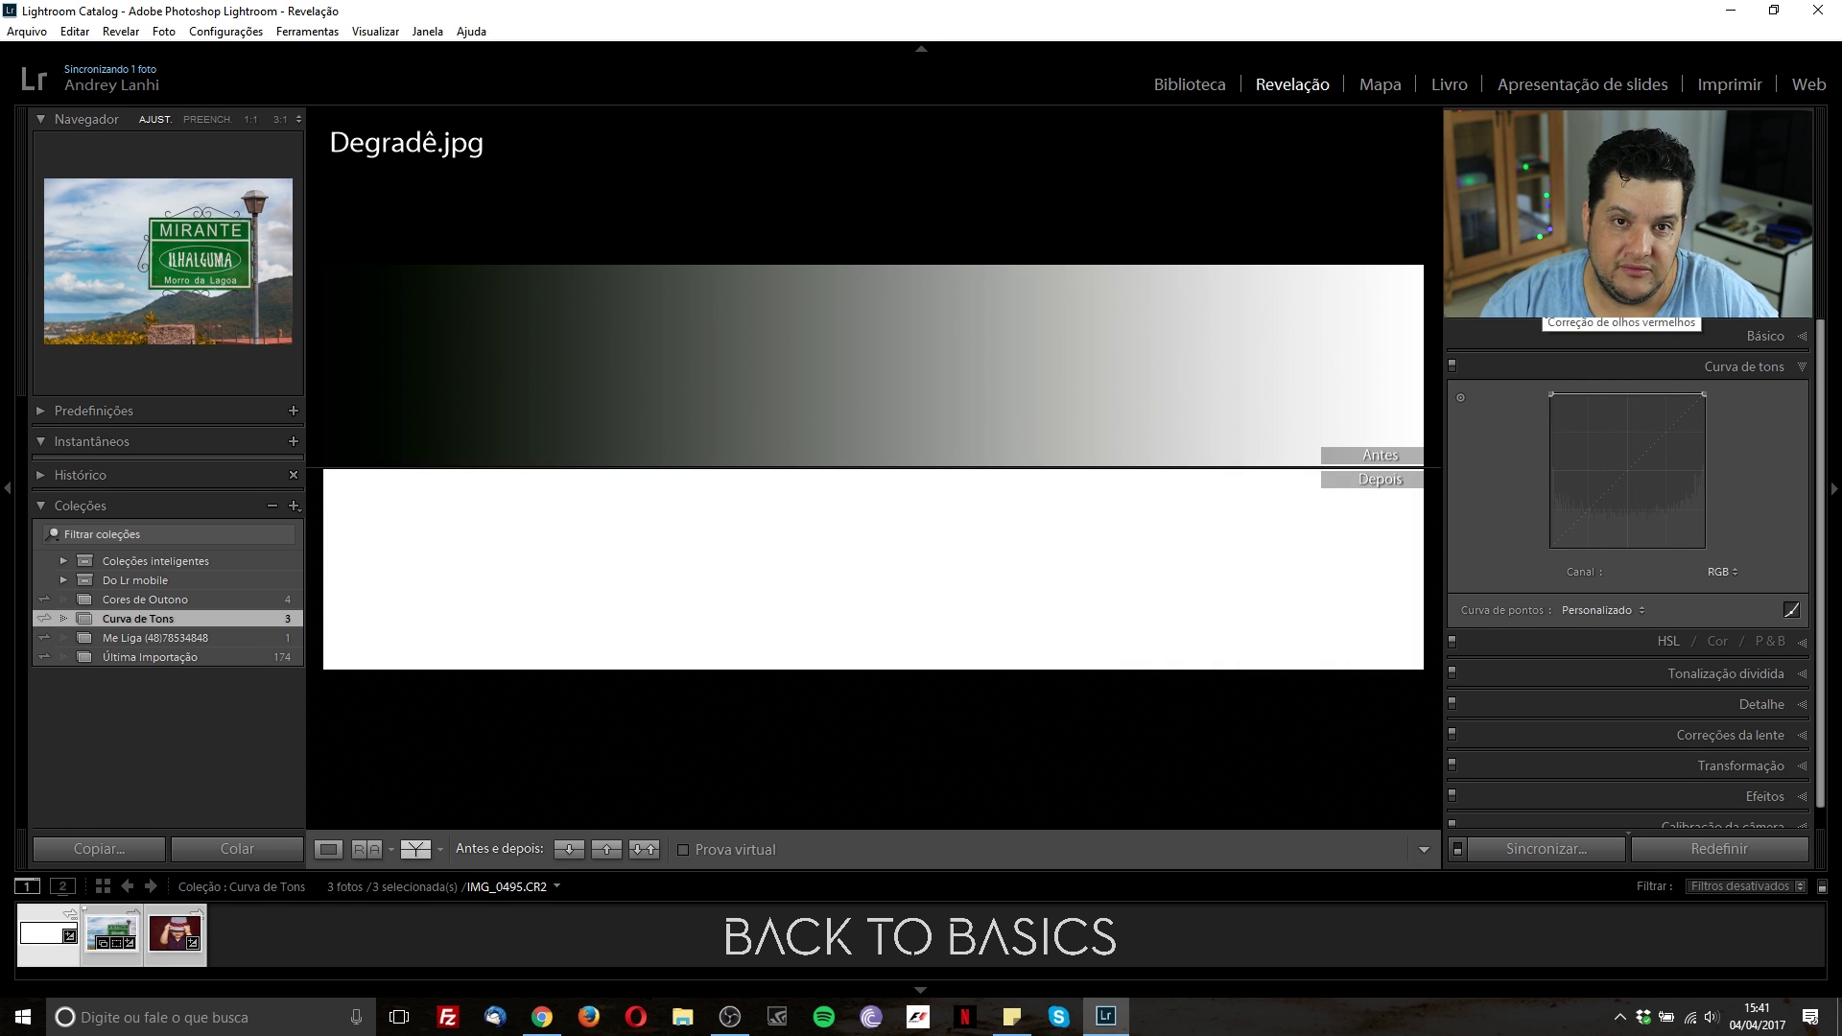
{"action": "left_click_drag", "start_coordinate": [1707, 395], "coordinate": [1707, 548]}
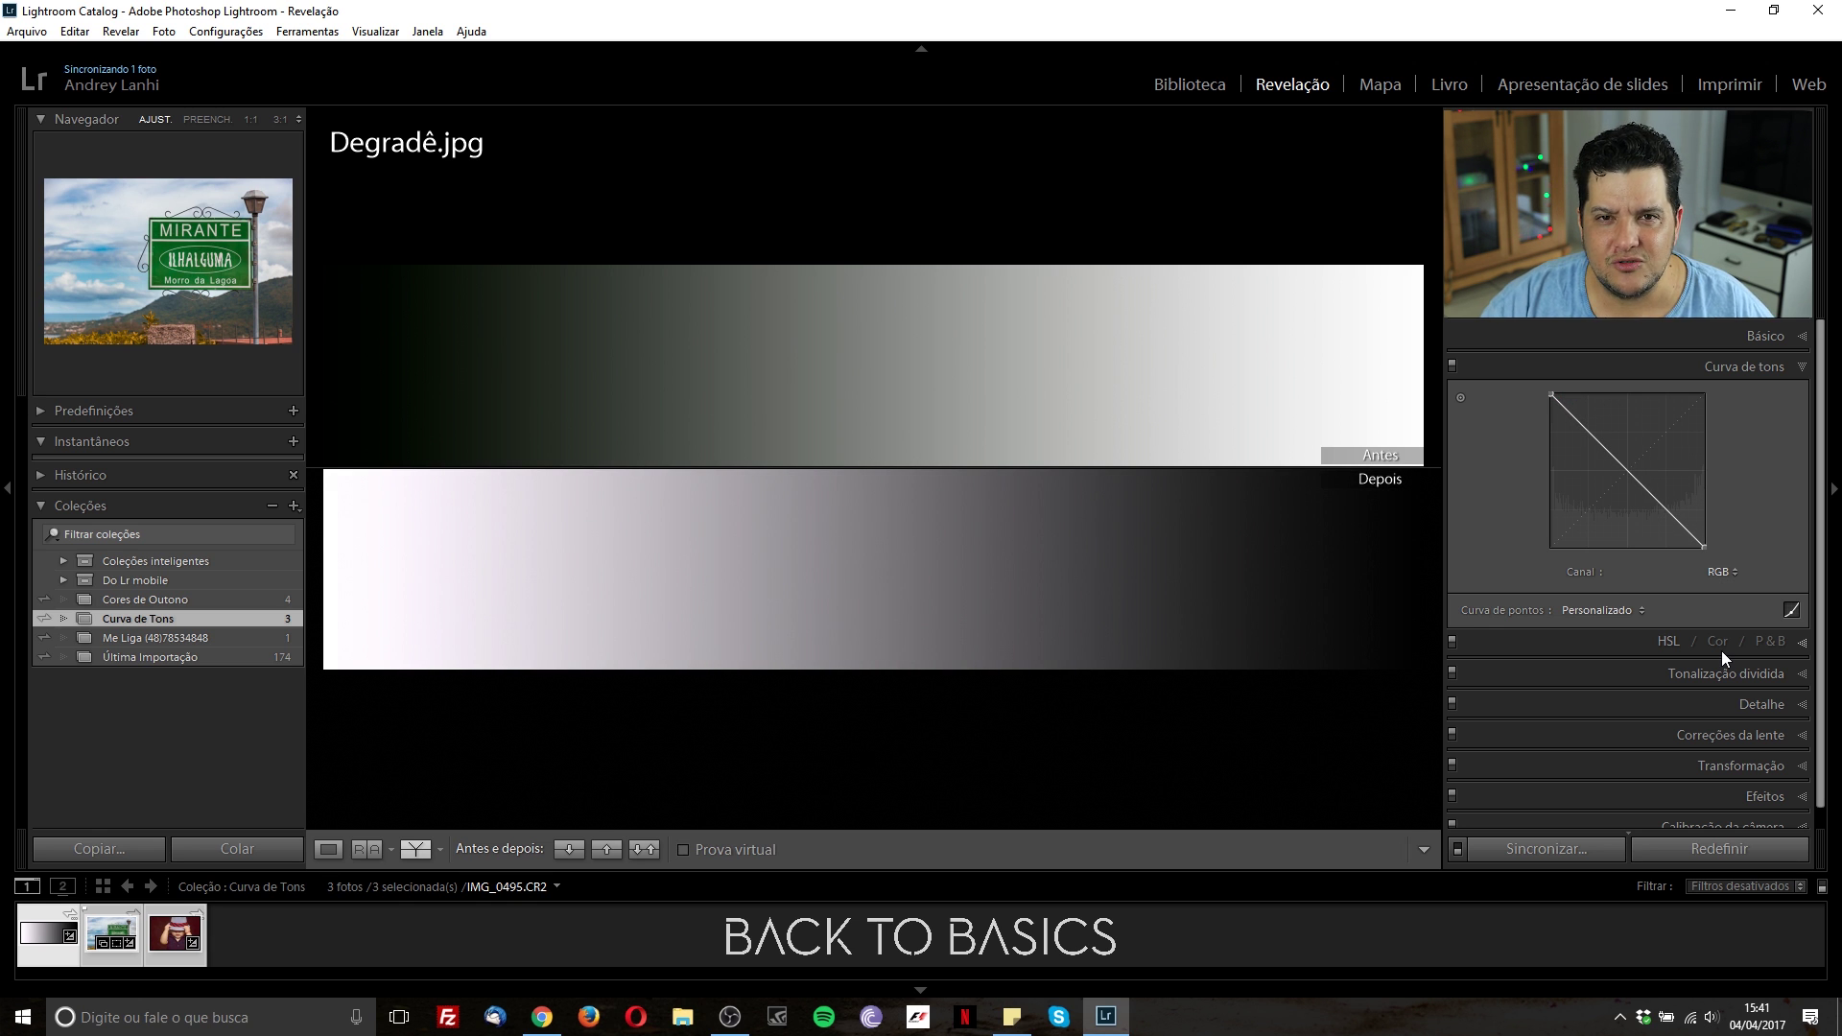
{"action": "key", "text": "ctrl+z"}
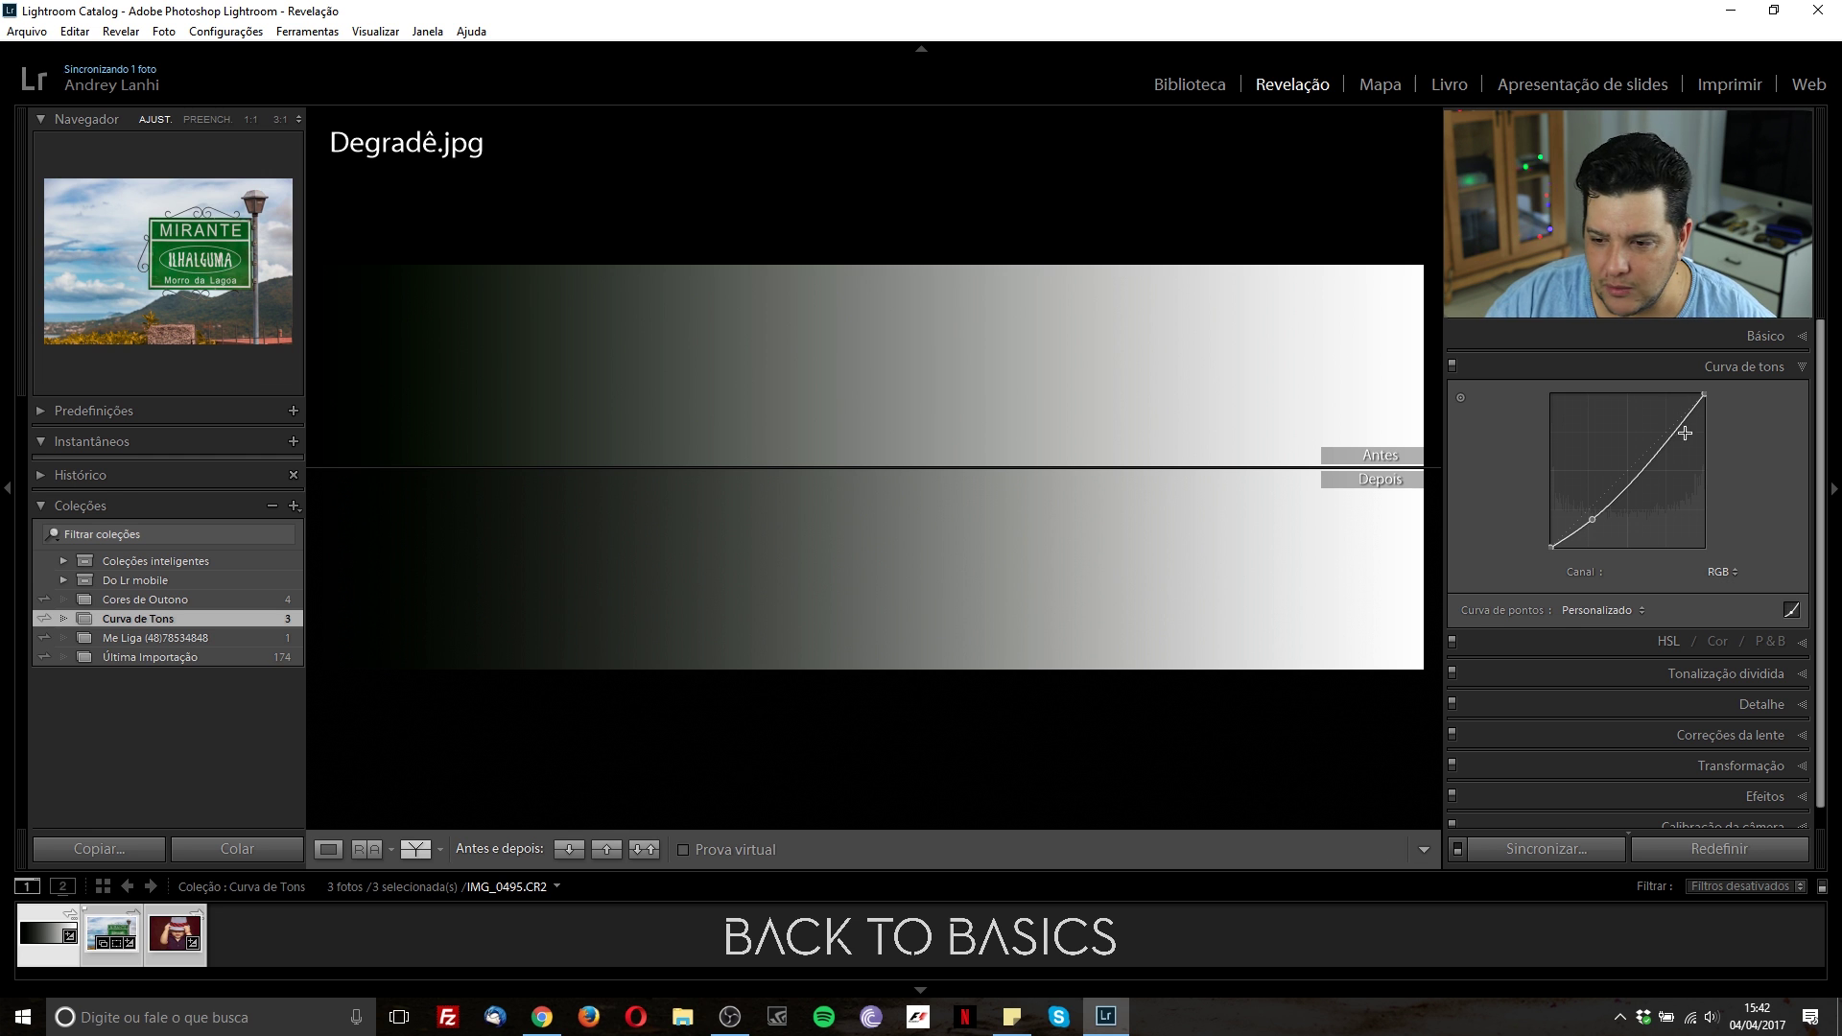
- Raise a highlights point on the RGB curve to complete an S shape, and check Contraste in the basic adjustments
{"action": "left_click_drag", "start_coordinate": [1668, 438], "coordinate": [1665, 420]}
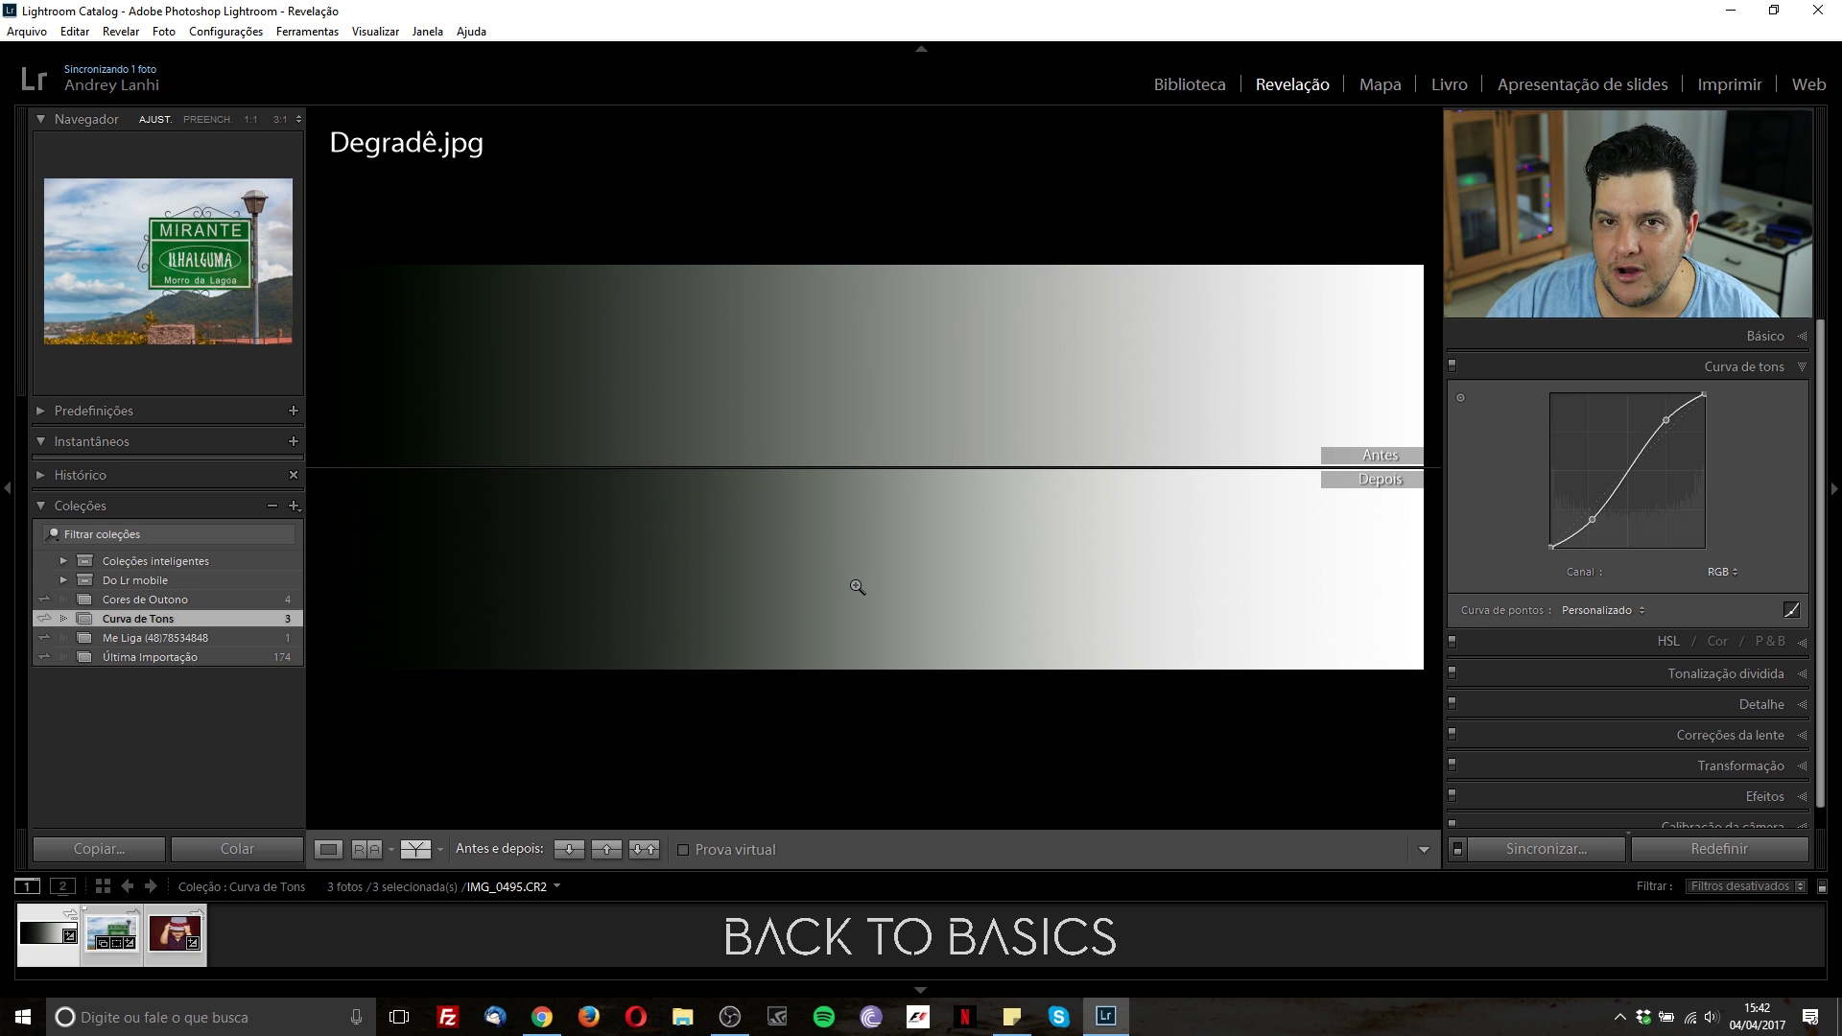
{"action": "left_click", "coordinate": [1803, 332]}
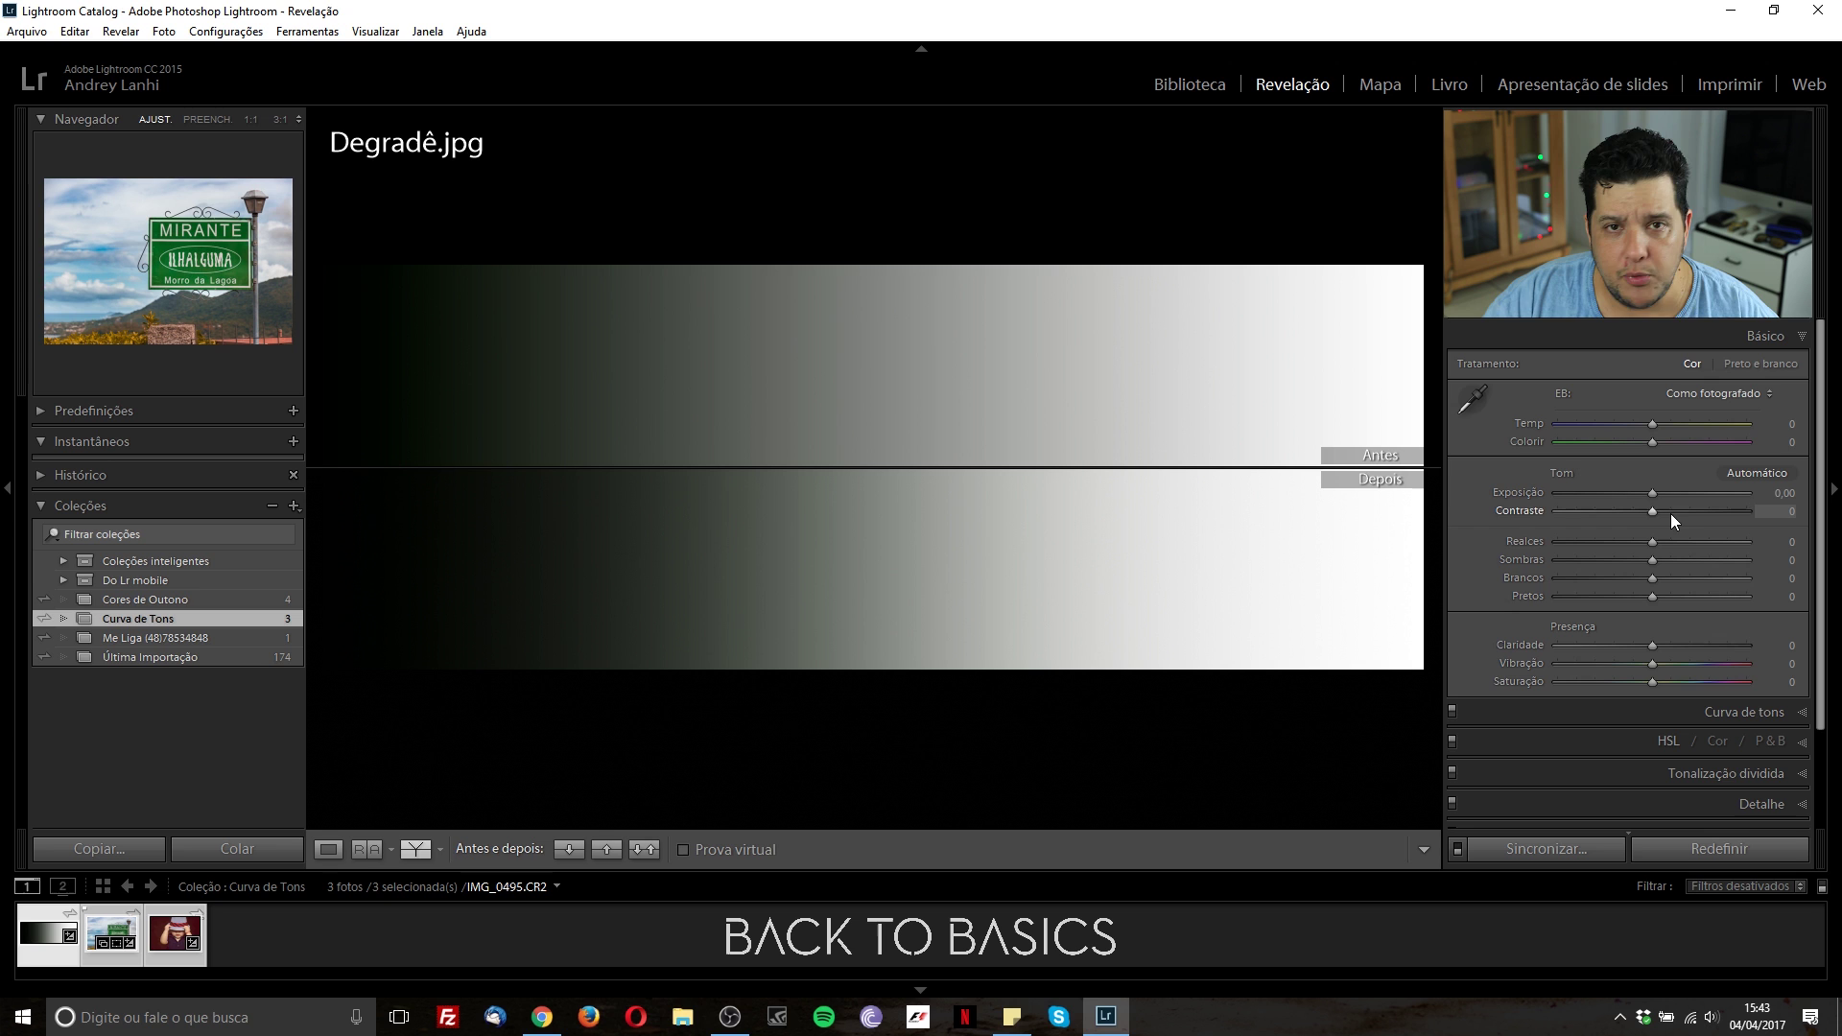
{"action": "left_click", "coordinate": [1801, 334]}
{"action": "left_click", "coordinate": [1802, 367]}
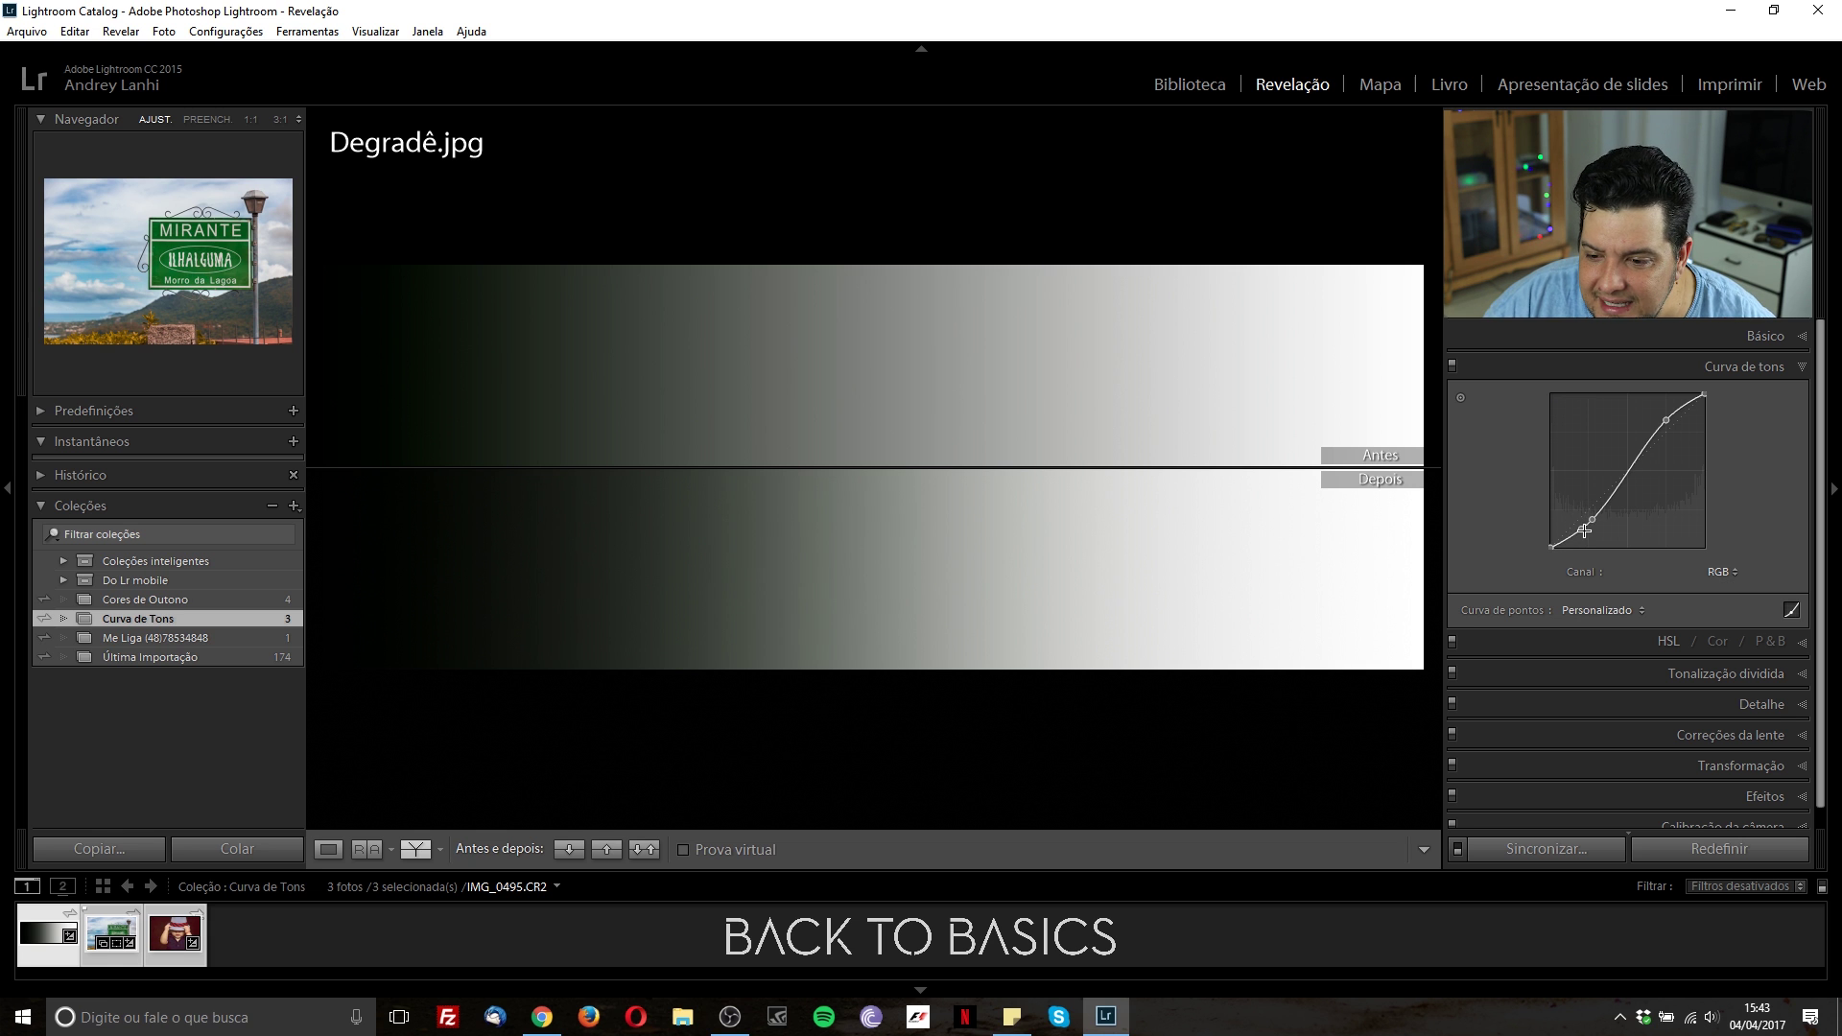
- Try bending the gradient's RGB curve sharply in the shadows, and pull the highlights point back onto the diagonal
{"action": "mouse_move", "coordinate": [1580, 528]}
{"action": "left_mouse_down"}
{"action": "mouse_move", "coordinate": [1597, 505]}
{"action": "mouse_move", "coordinate": [1592, 531]}
{"action": "left_mouse_up"}
{"action": "key", "text": "ctrl+z"}
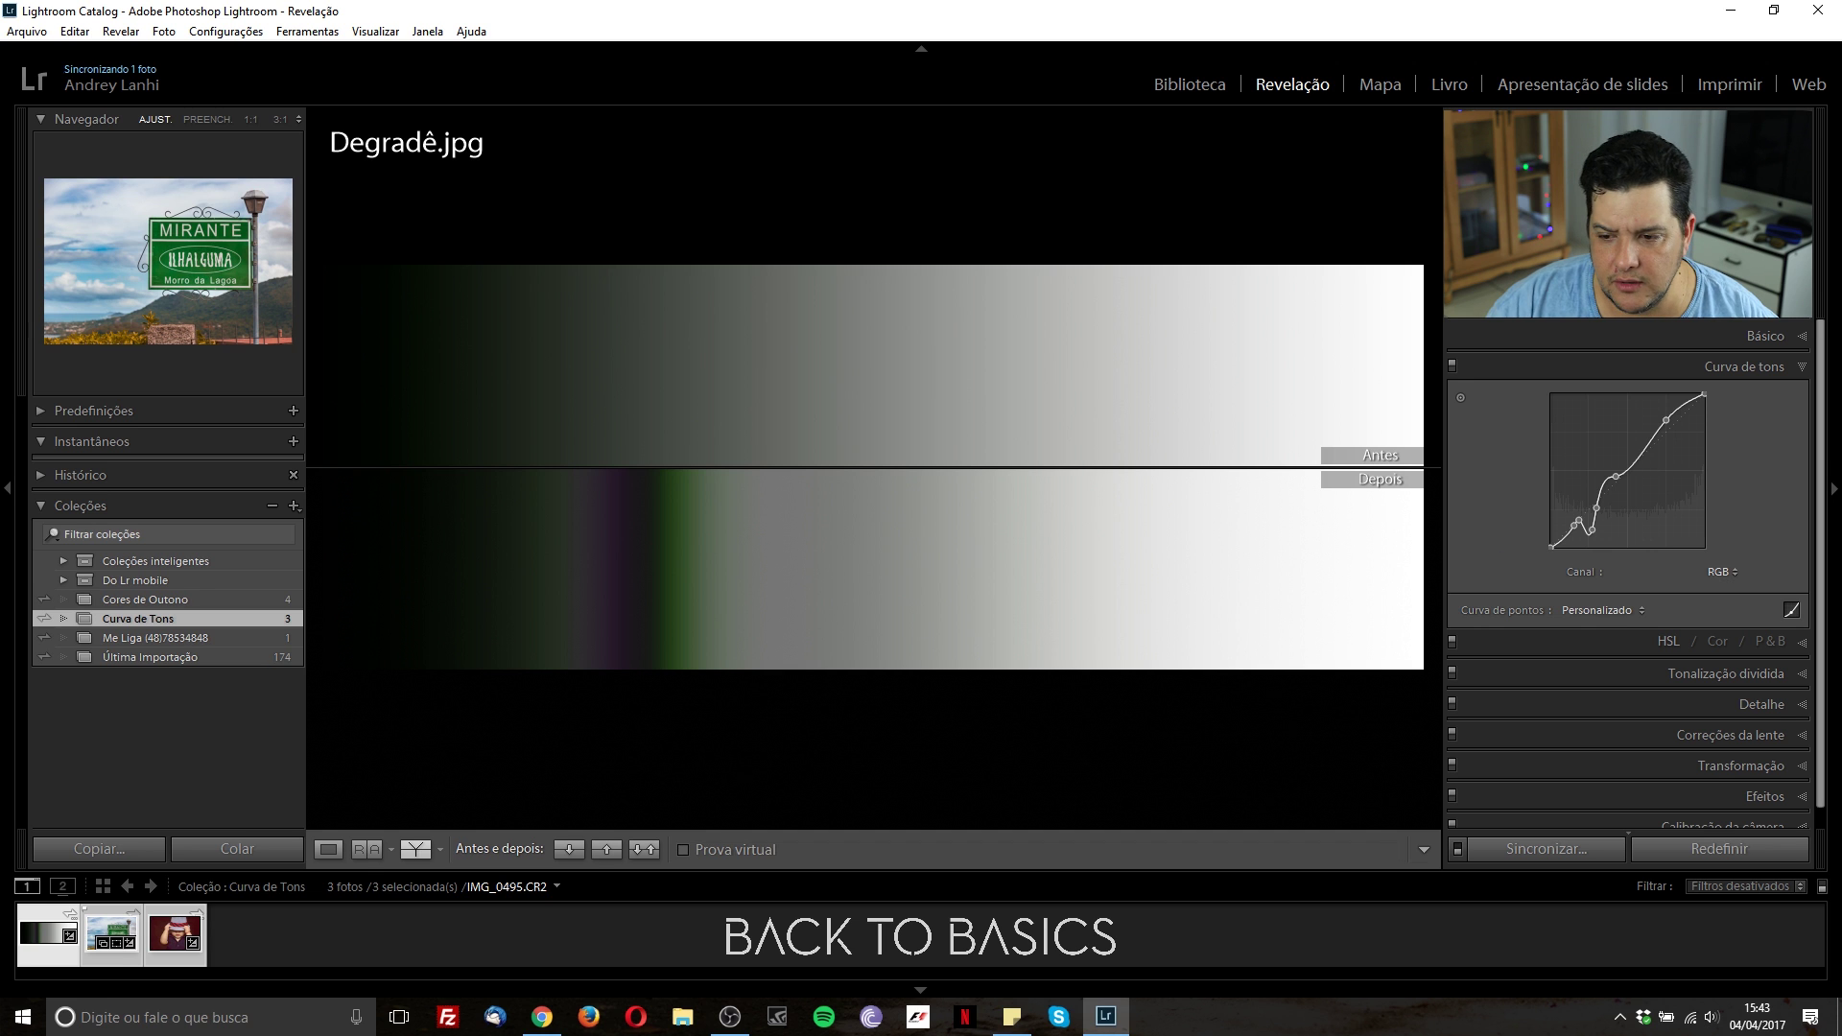
{"action": "left_click_drag", "start_coordinate": [1668, 422], "coordinate": [1672, 428]}
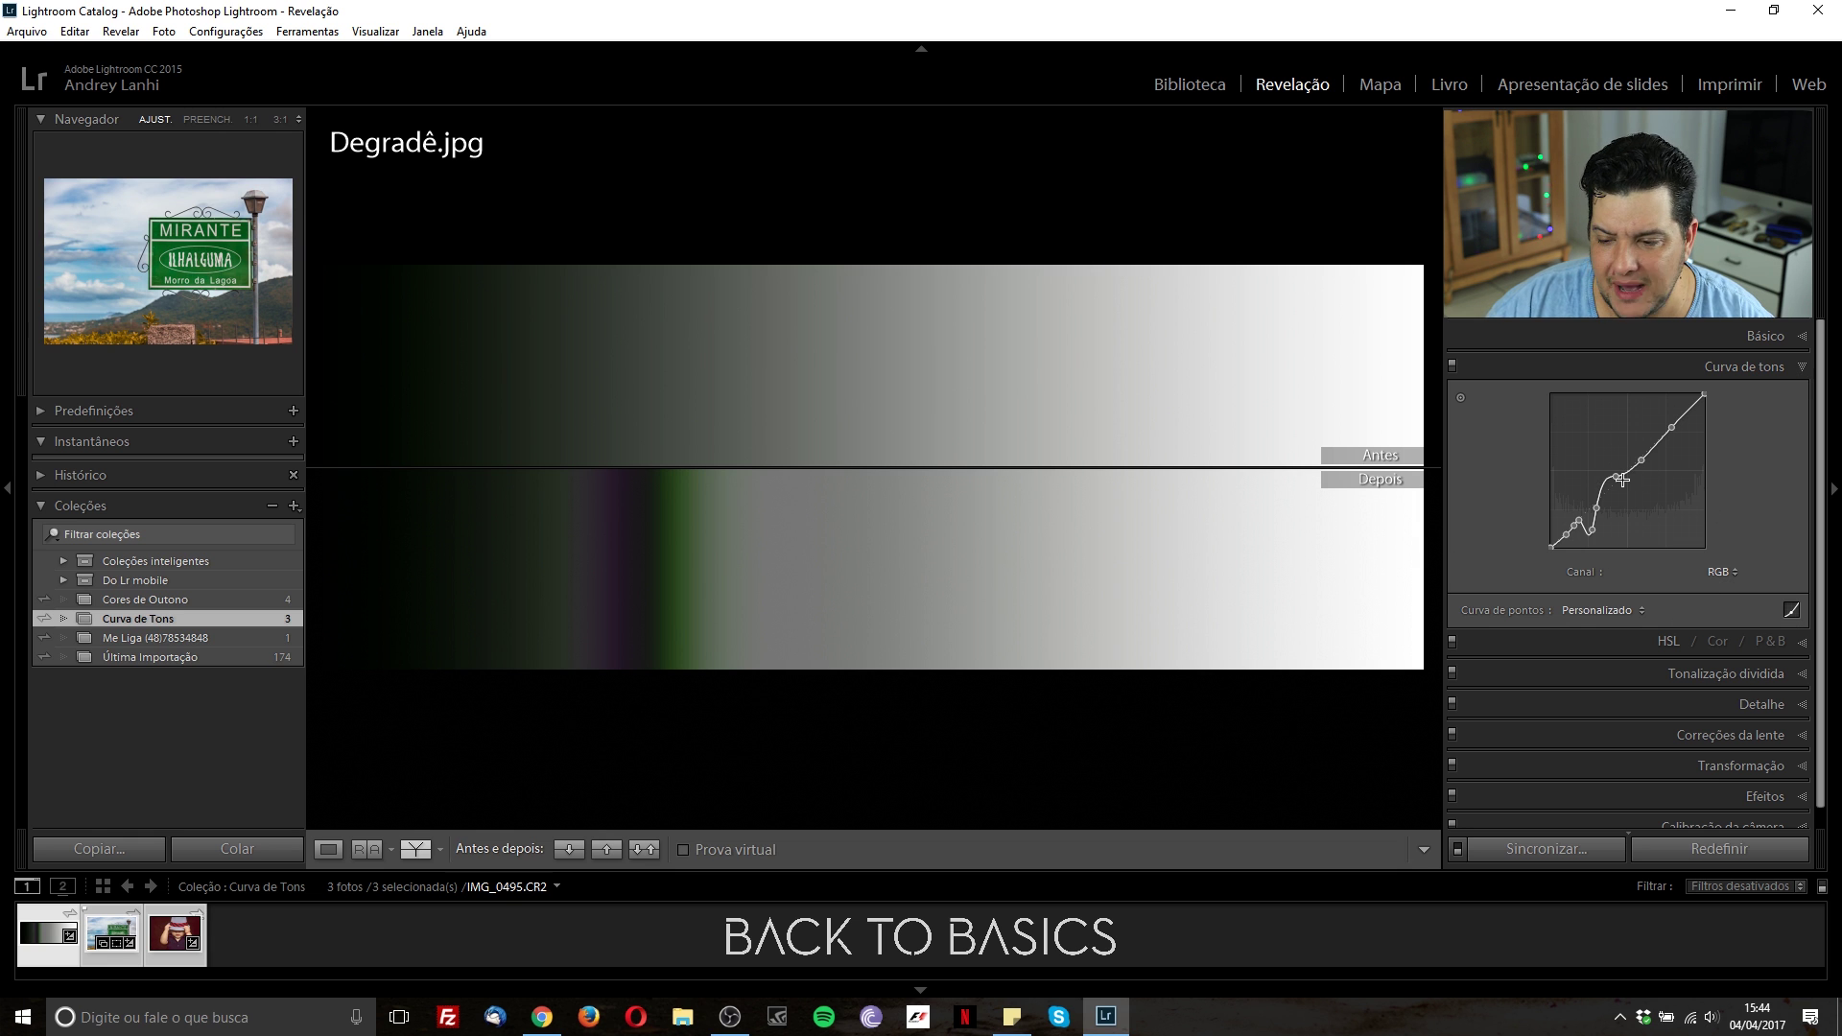
- Switch the gradient's tone curve to the parametric region view and flatten the curve
{"action": "left_click", "coordinate": [1792, 611]}
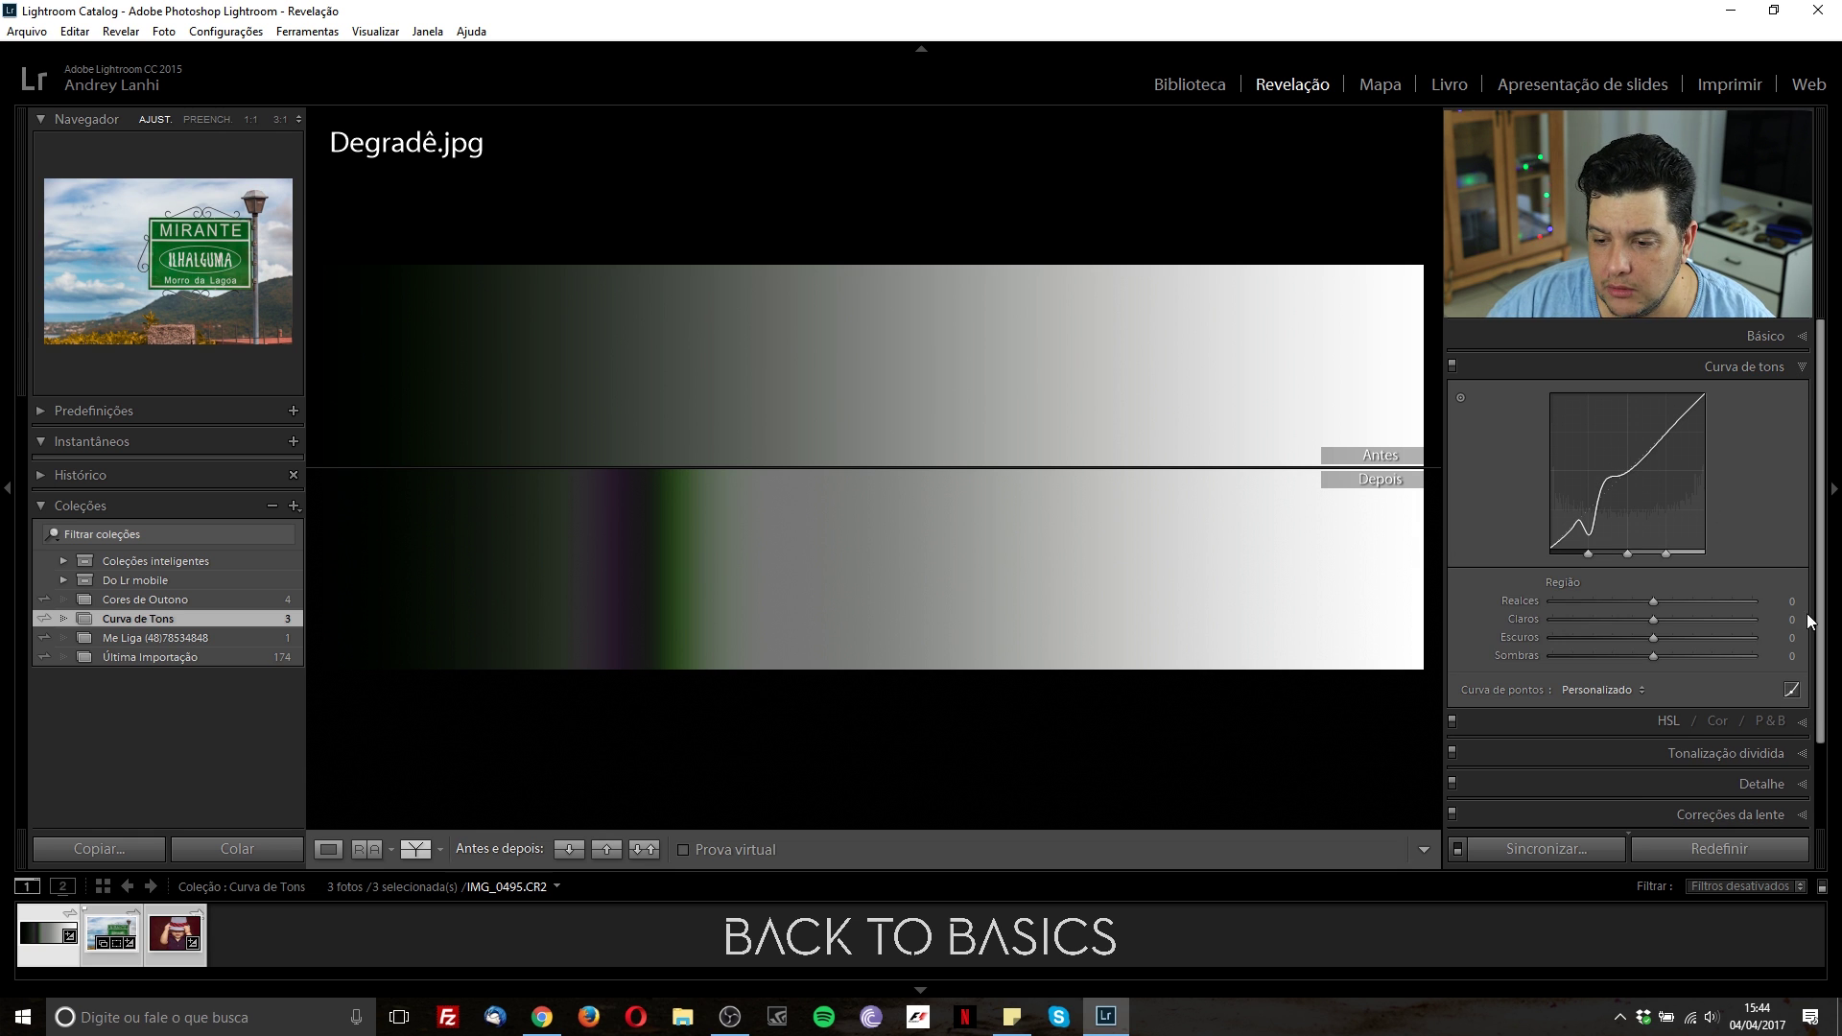
{"action": "right_click", "coordinate": [1620, 484]}
{"action": "left_click", "coordinate": [1694, 578]}
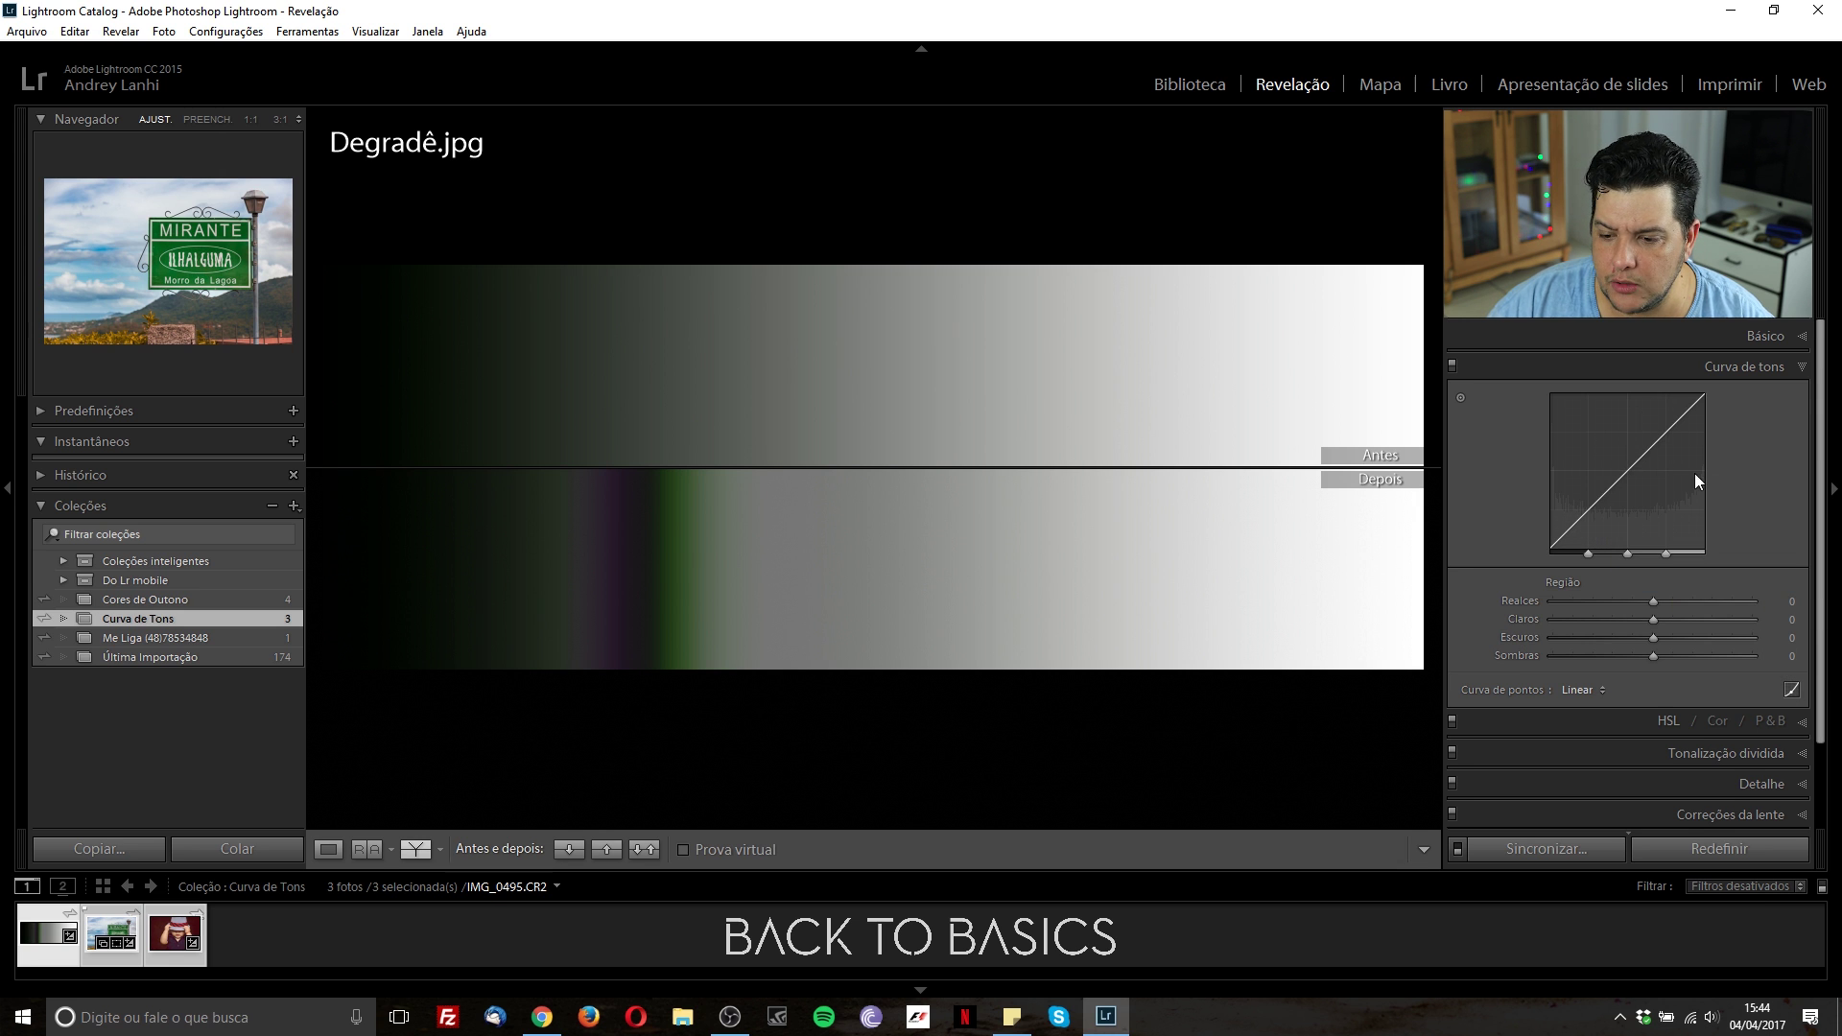
- Try the Contraste médio and Contraste intenso point curve presets on the gradient
{"action": "left_click", "coordinate": [1603, 687]}
{"action": "left_click", "coordinate": [1677, 729]}
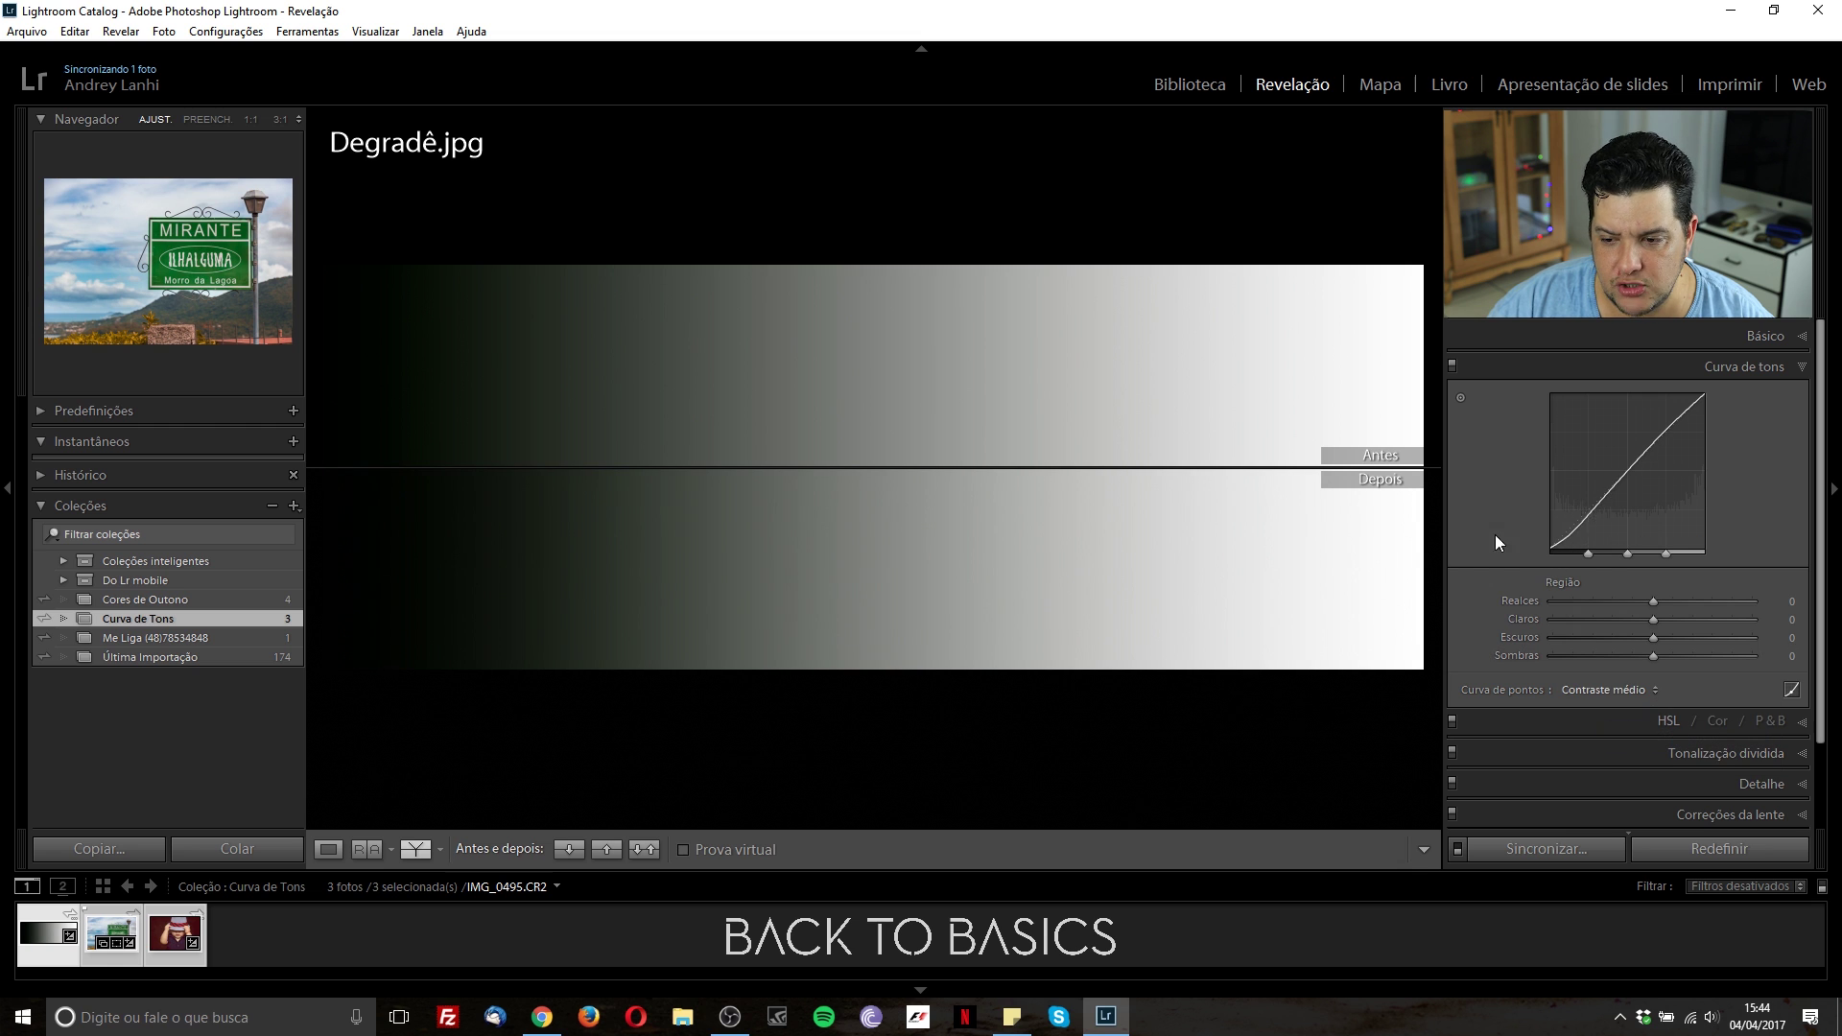
{"action": "left_click", "coordinate": [1639, 687]}
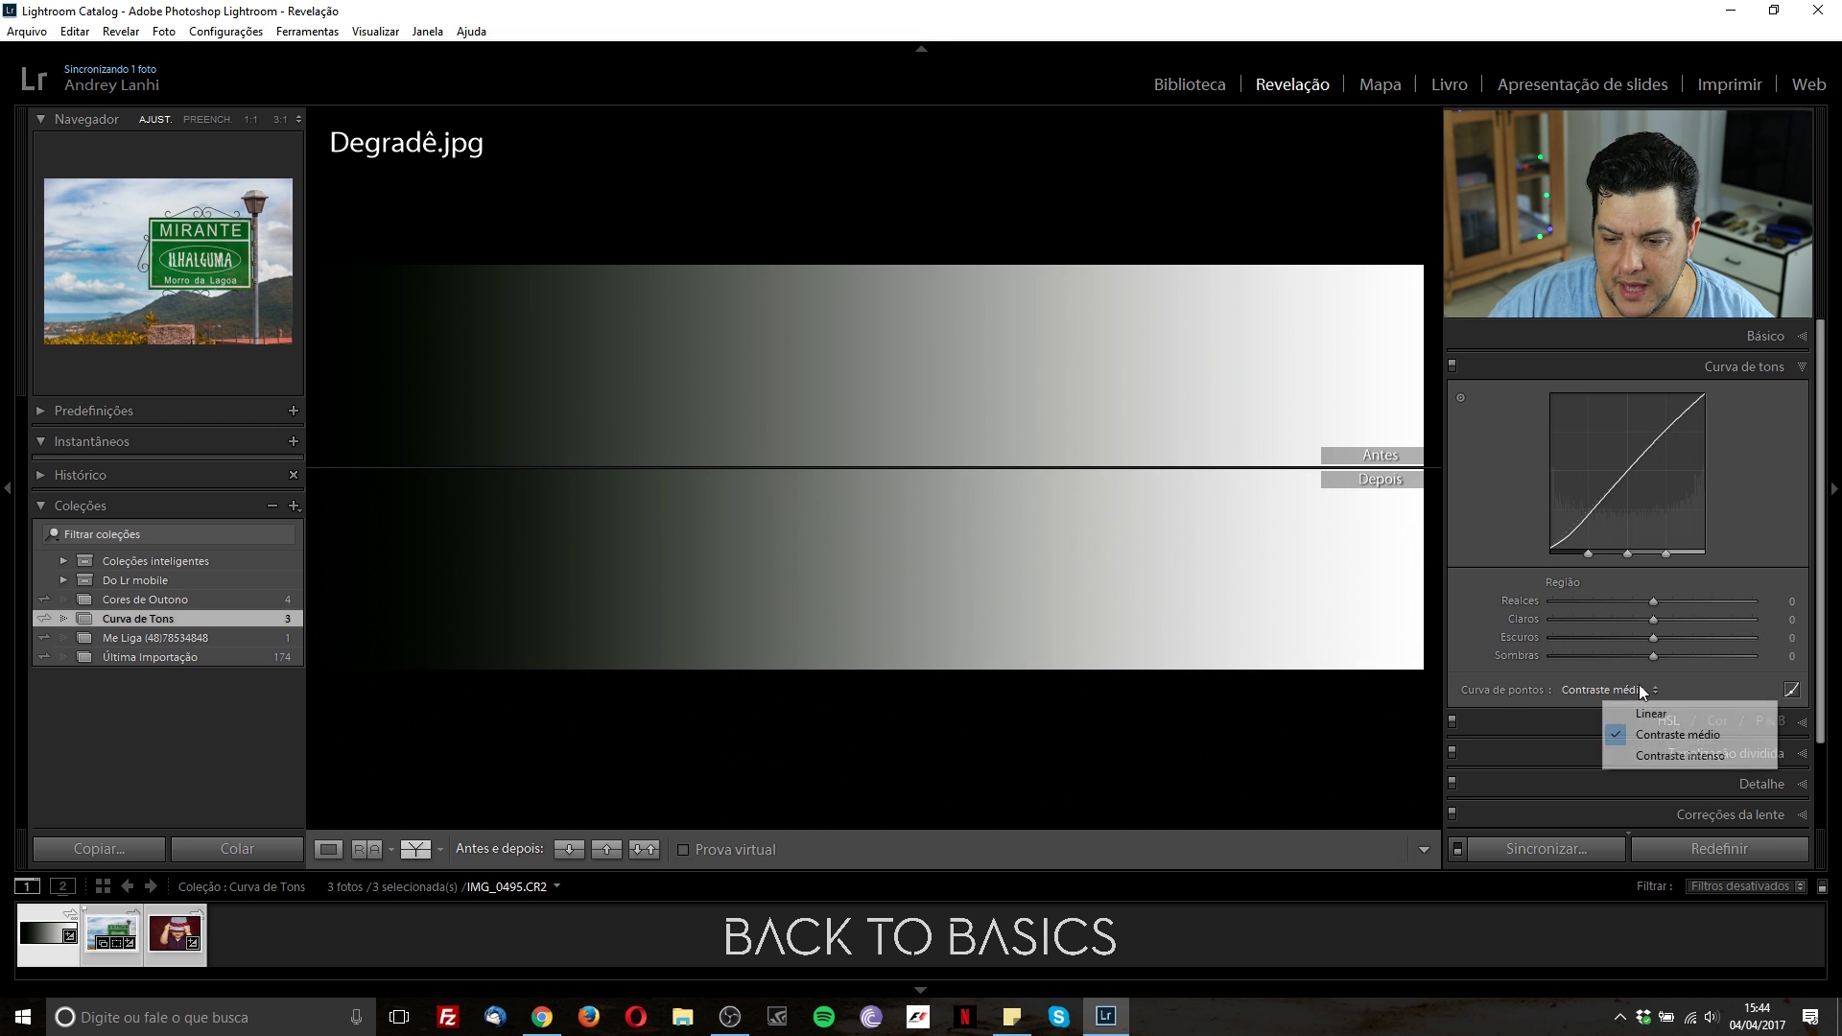
{"action": "left_click", "coordinate": [1671, 756]}
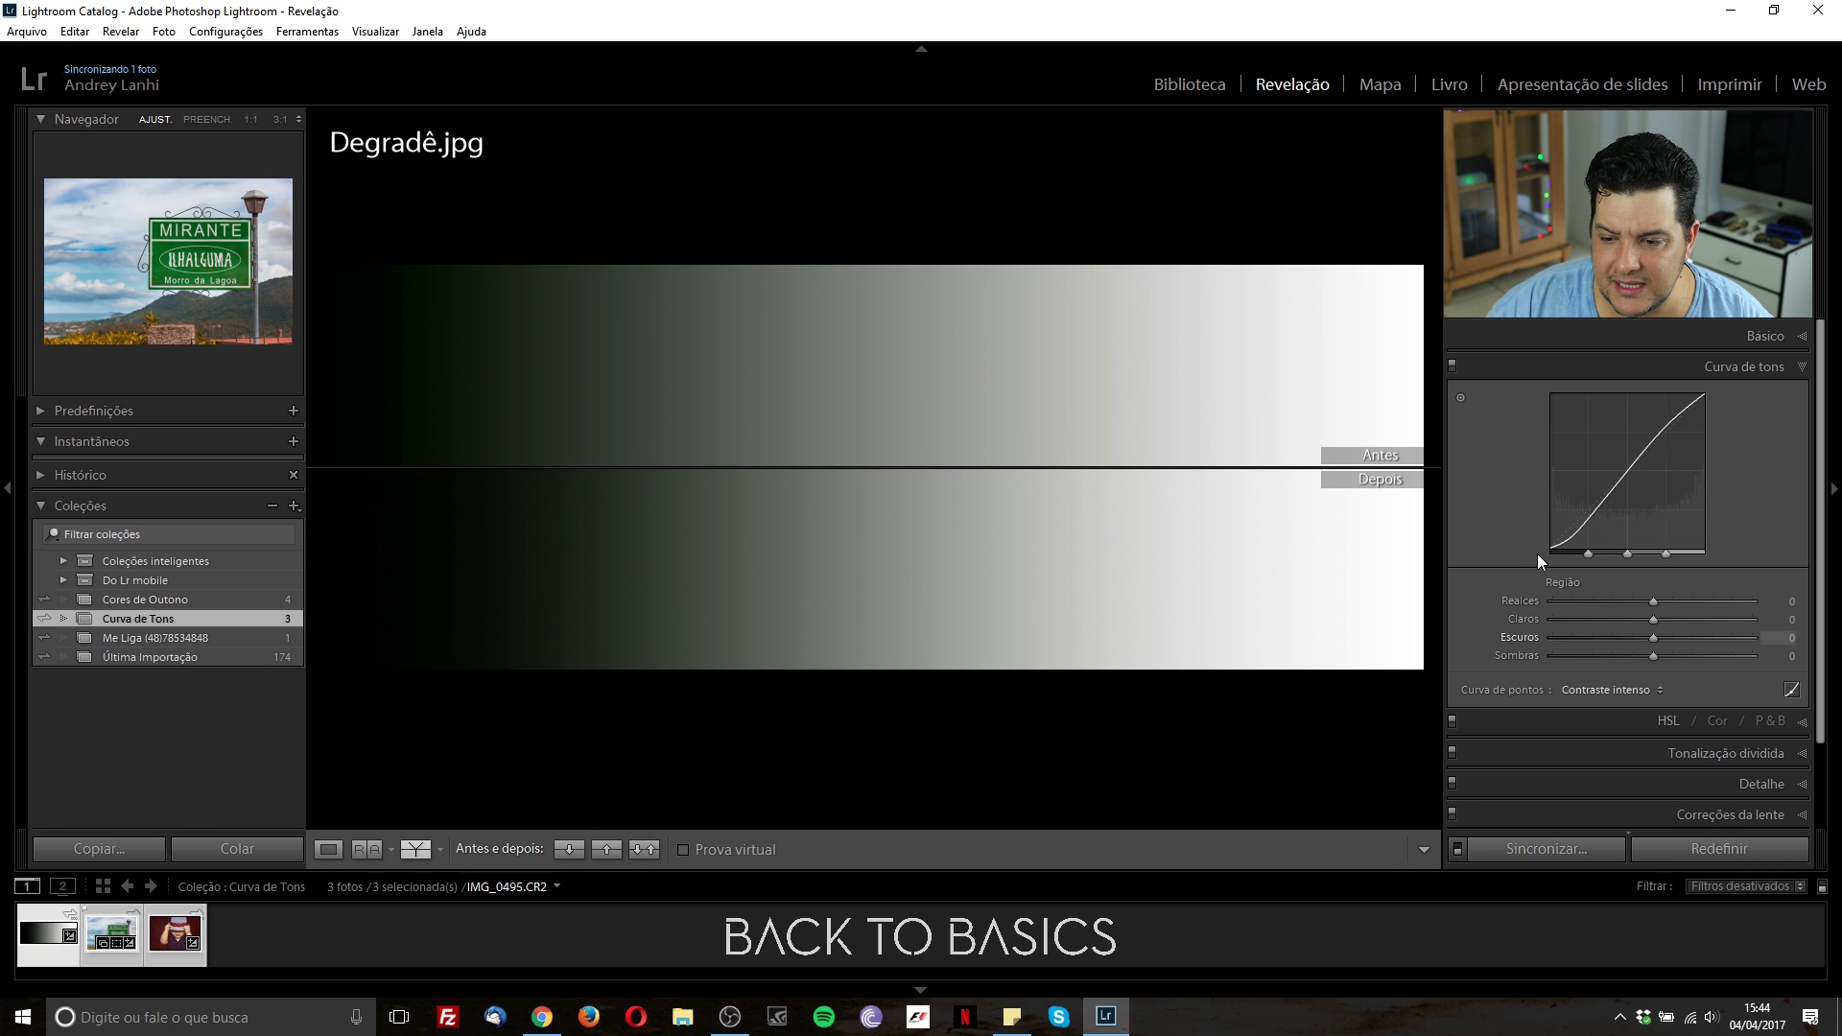
{"action": "left_click", "coordinate": [1660, 689]}
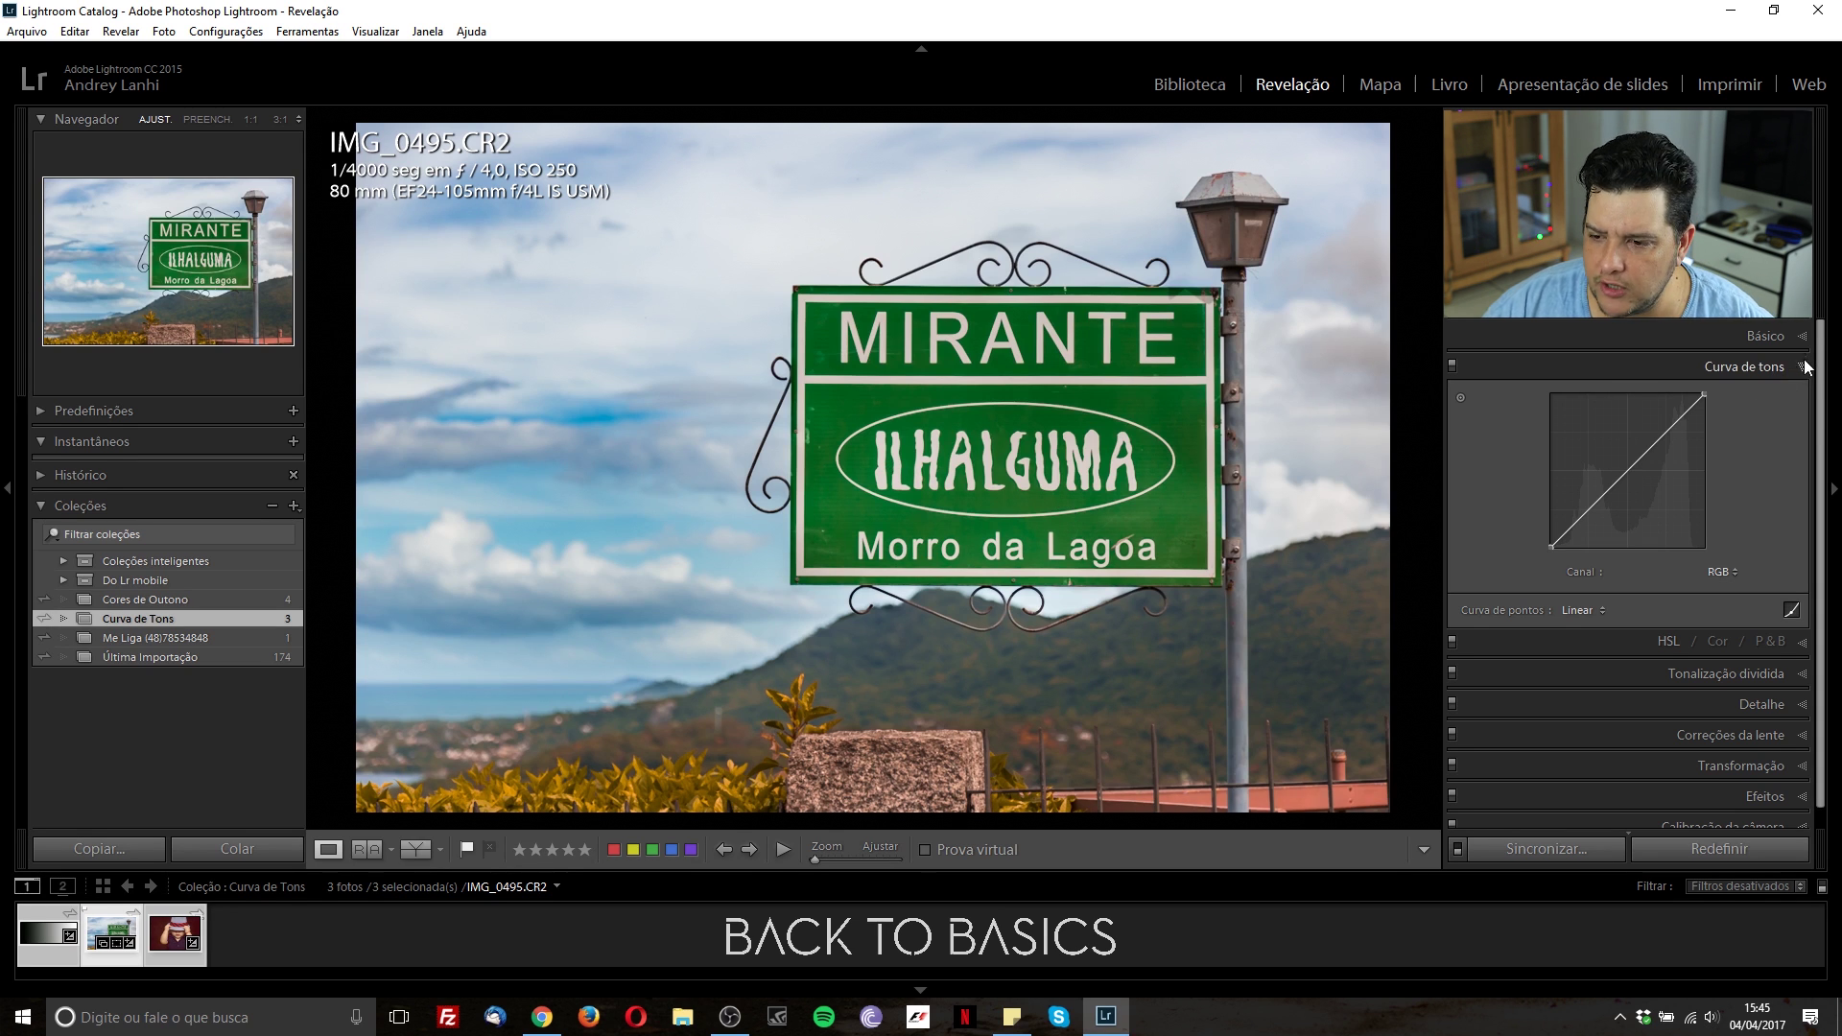
- Check the basic adjustments of the sign photo IMG_0495.CR2 and return to its tone curve
{"action": "left_click", "coordinate": [1773, 336]}
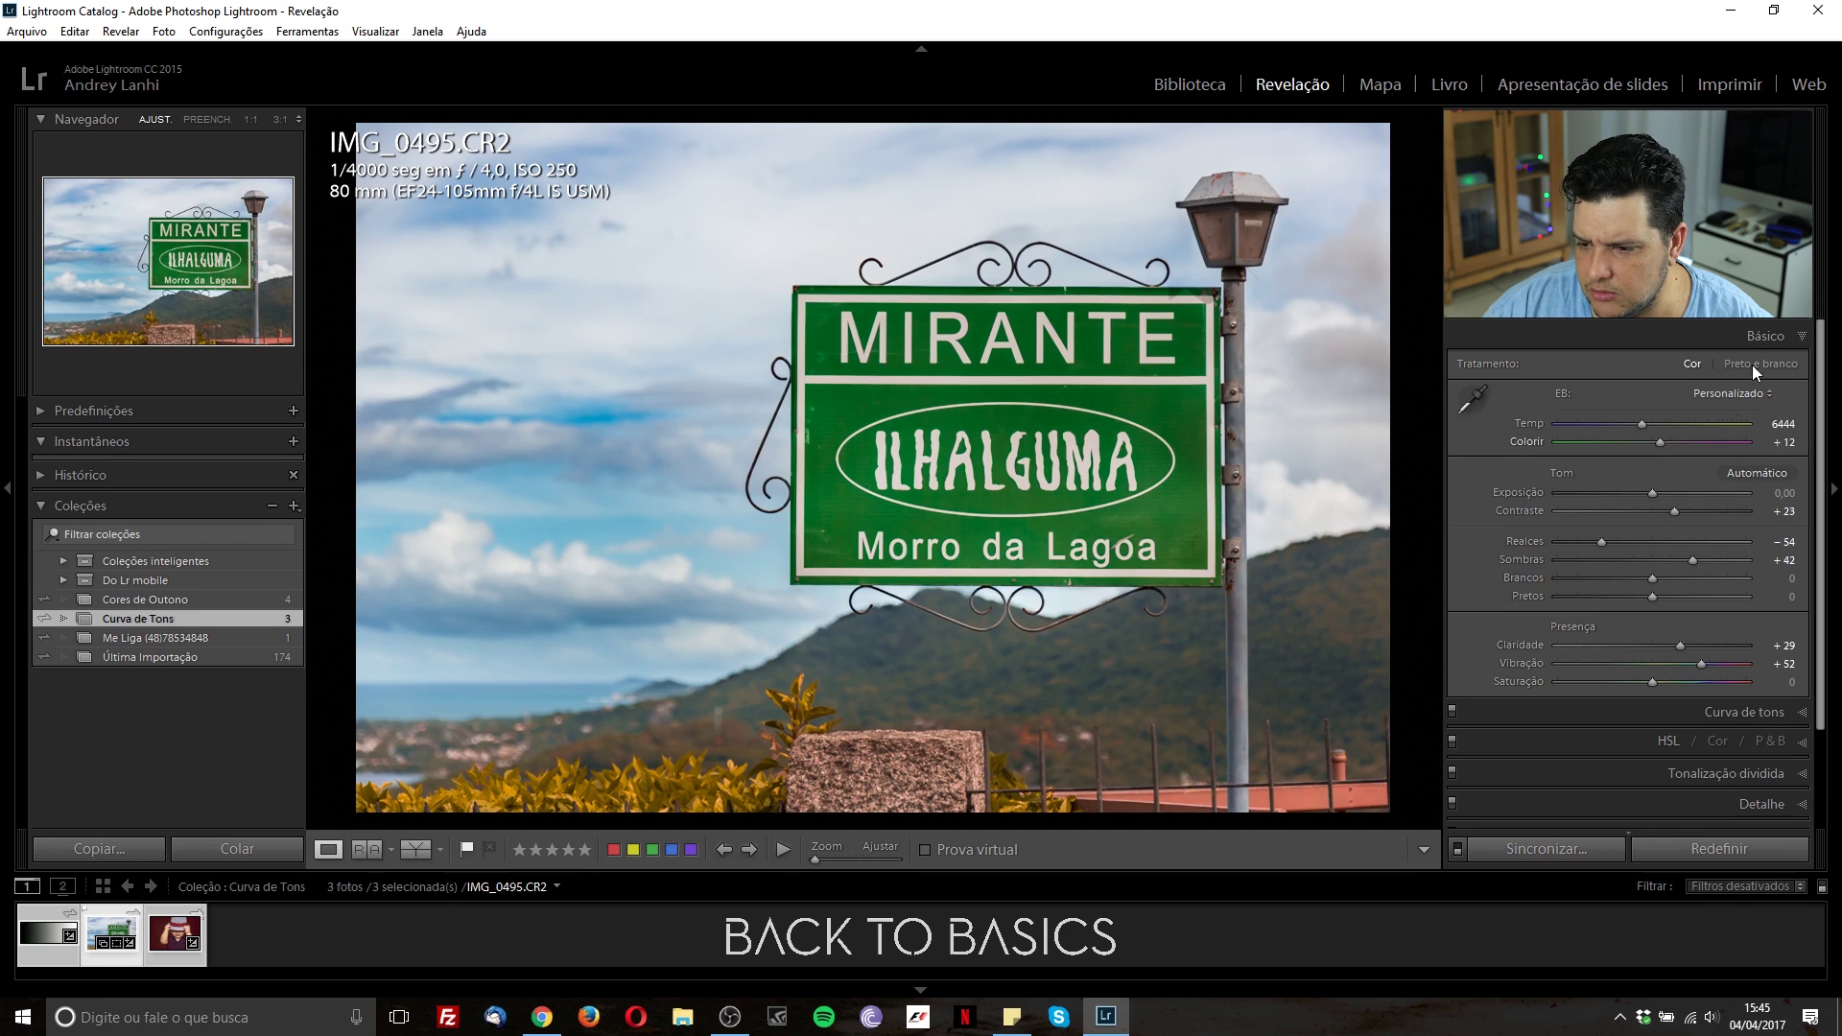
{"action": "left_click", "coordinate": [1803, 338]}
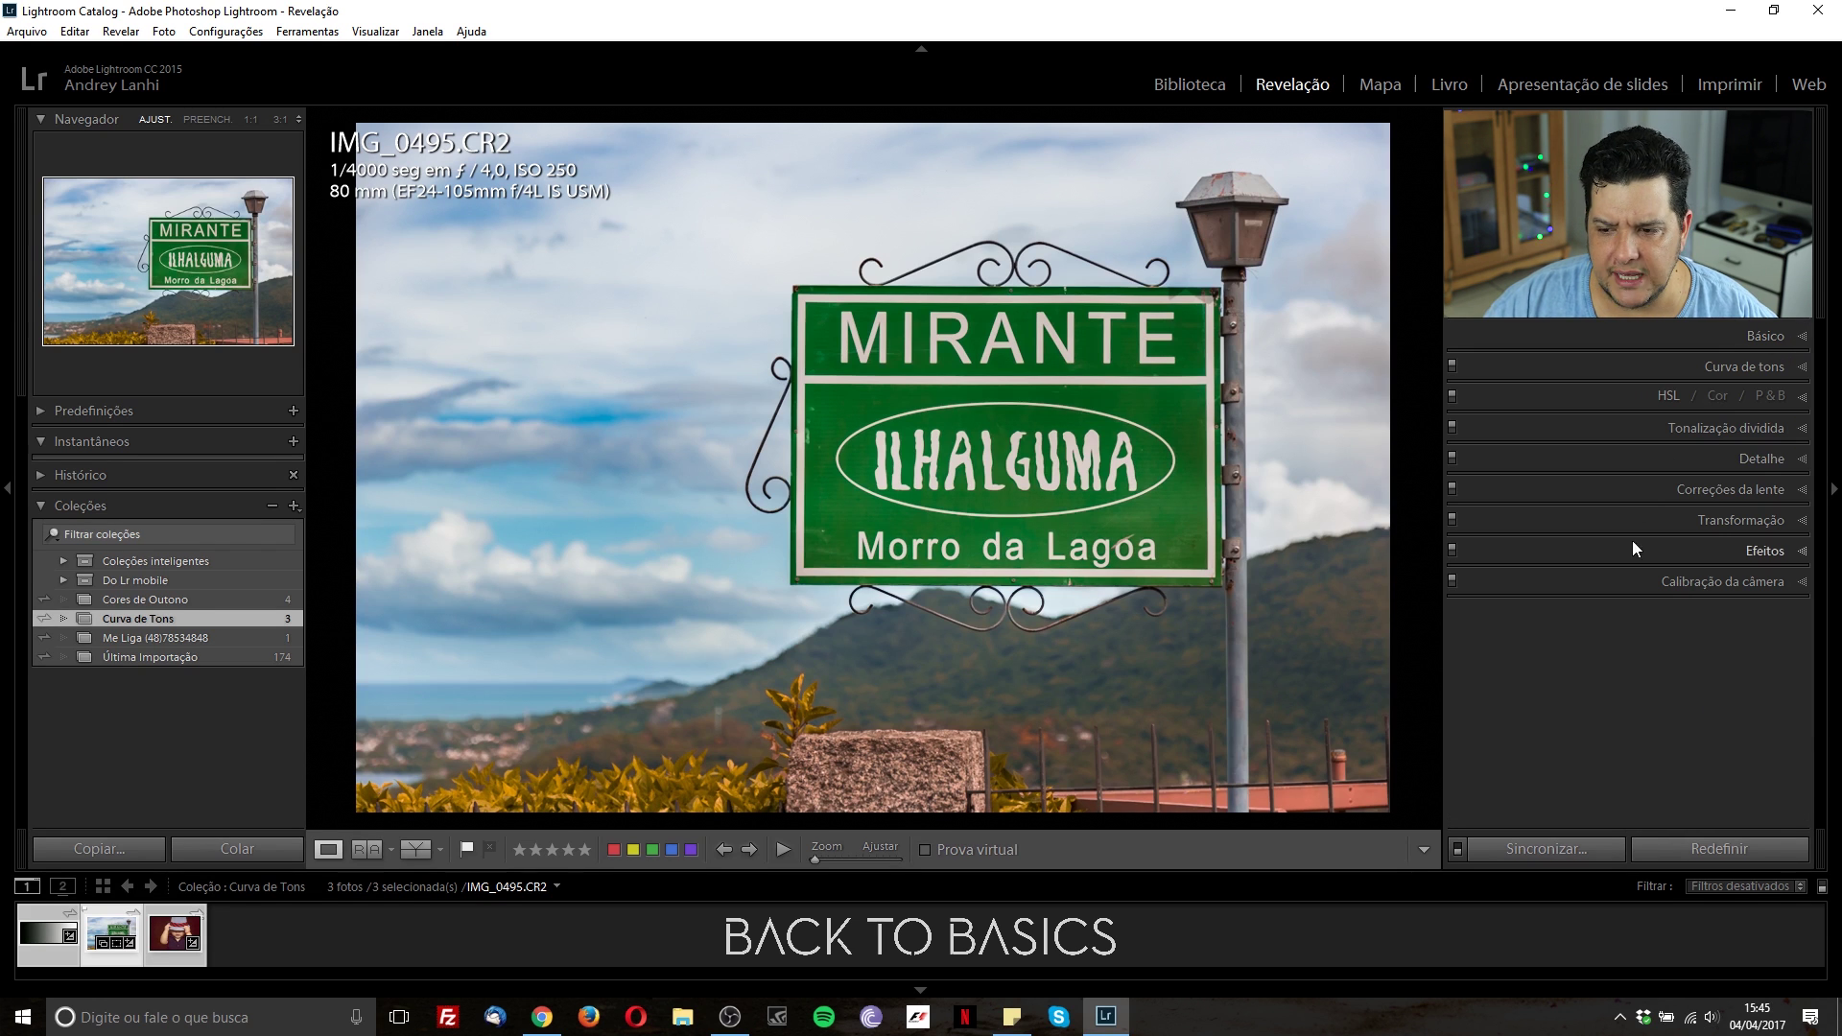
{"action": "left_click", "coordinate": [1797, 367]}
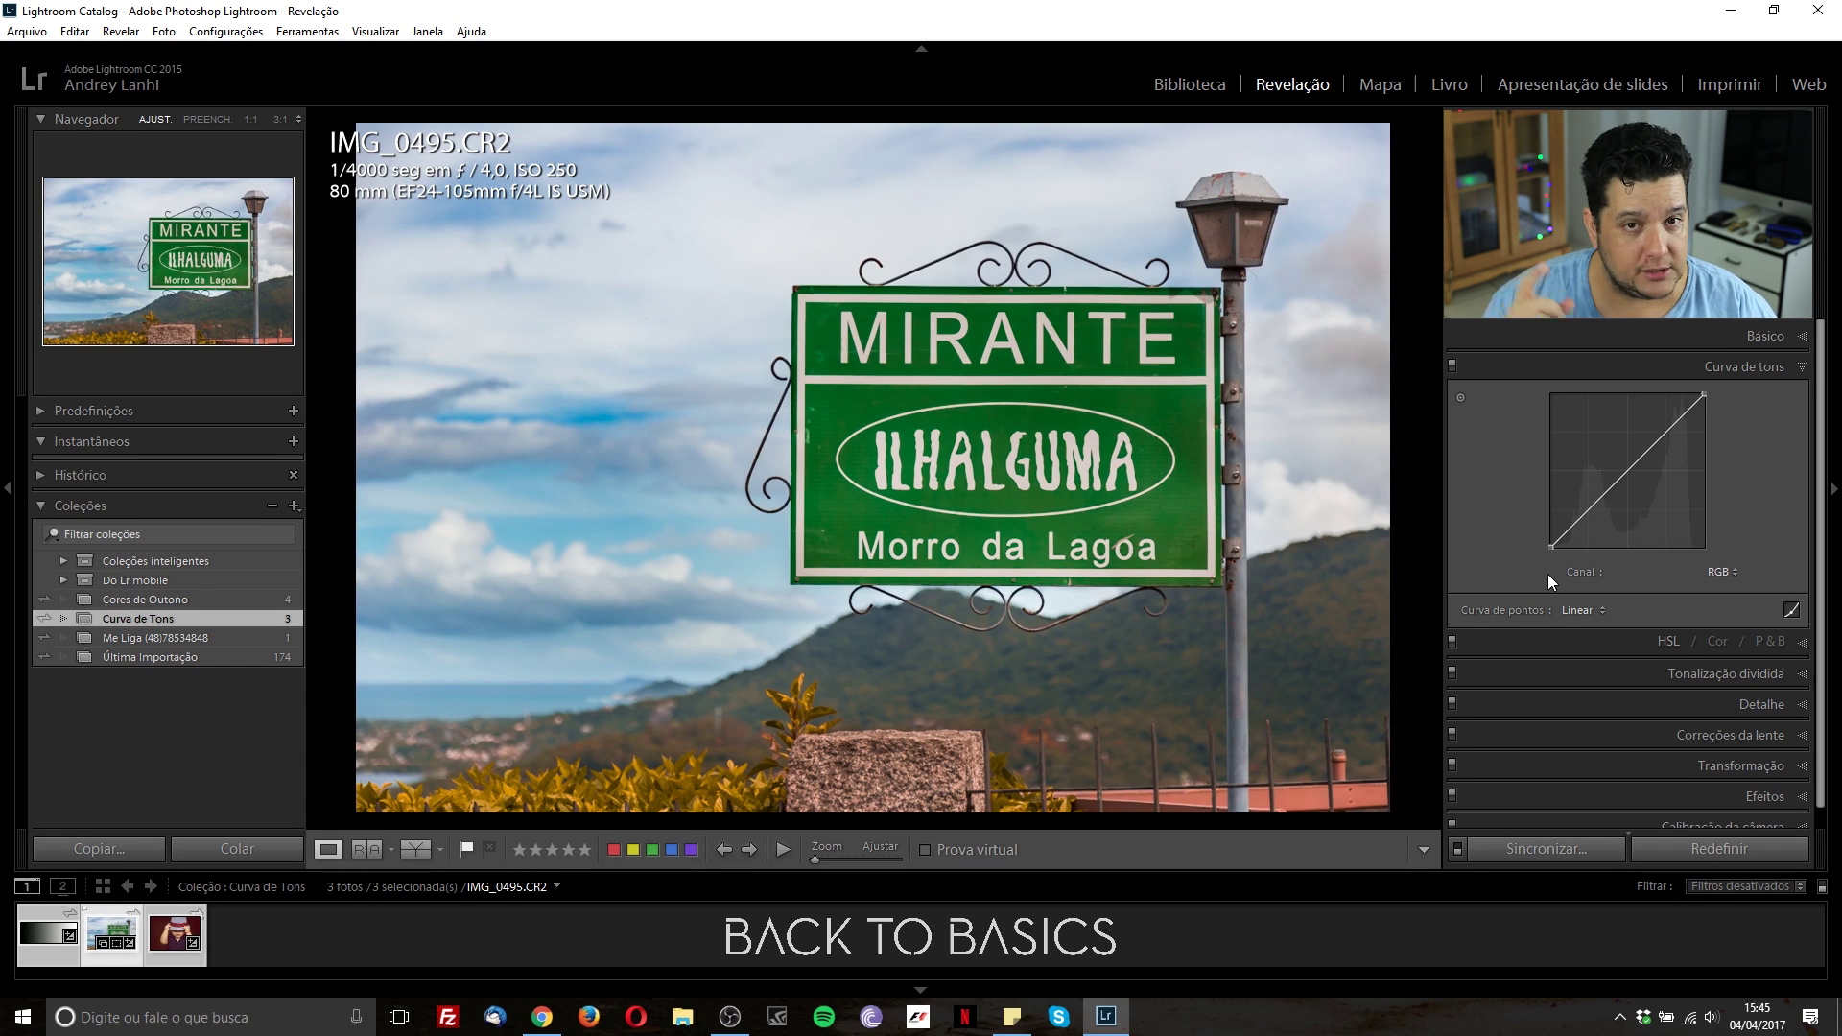
- Try the Contraste intenso point curve preset on the sign photo, and flatten the curve
{"action": "left_click", "coordinate": [1583, 611]}
{"action": "left_click", "coordinate": [1642, 641]}
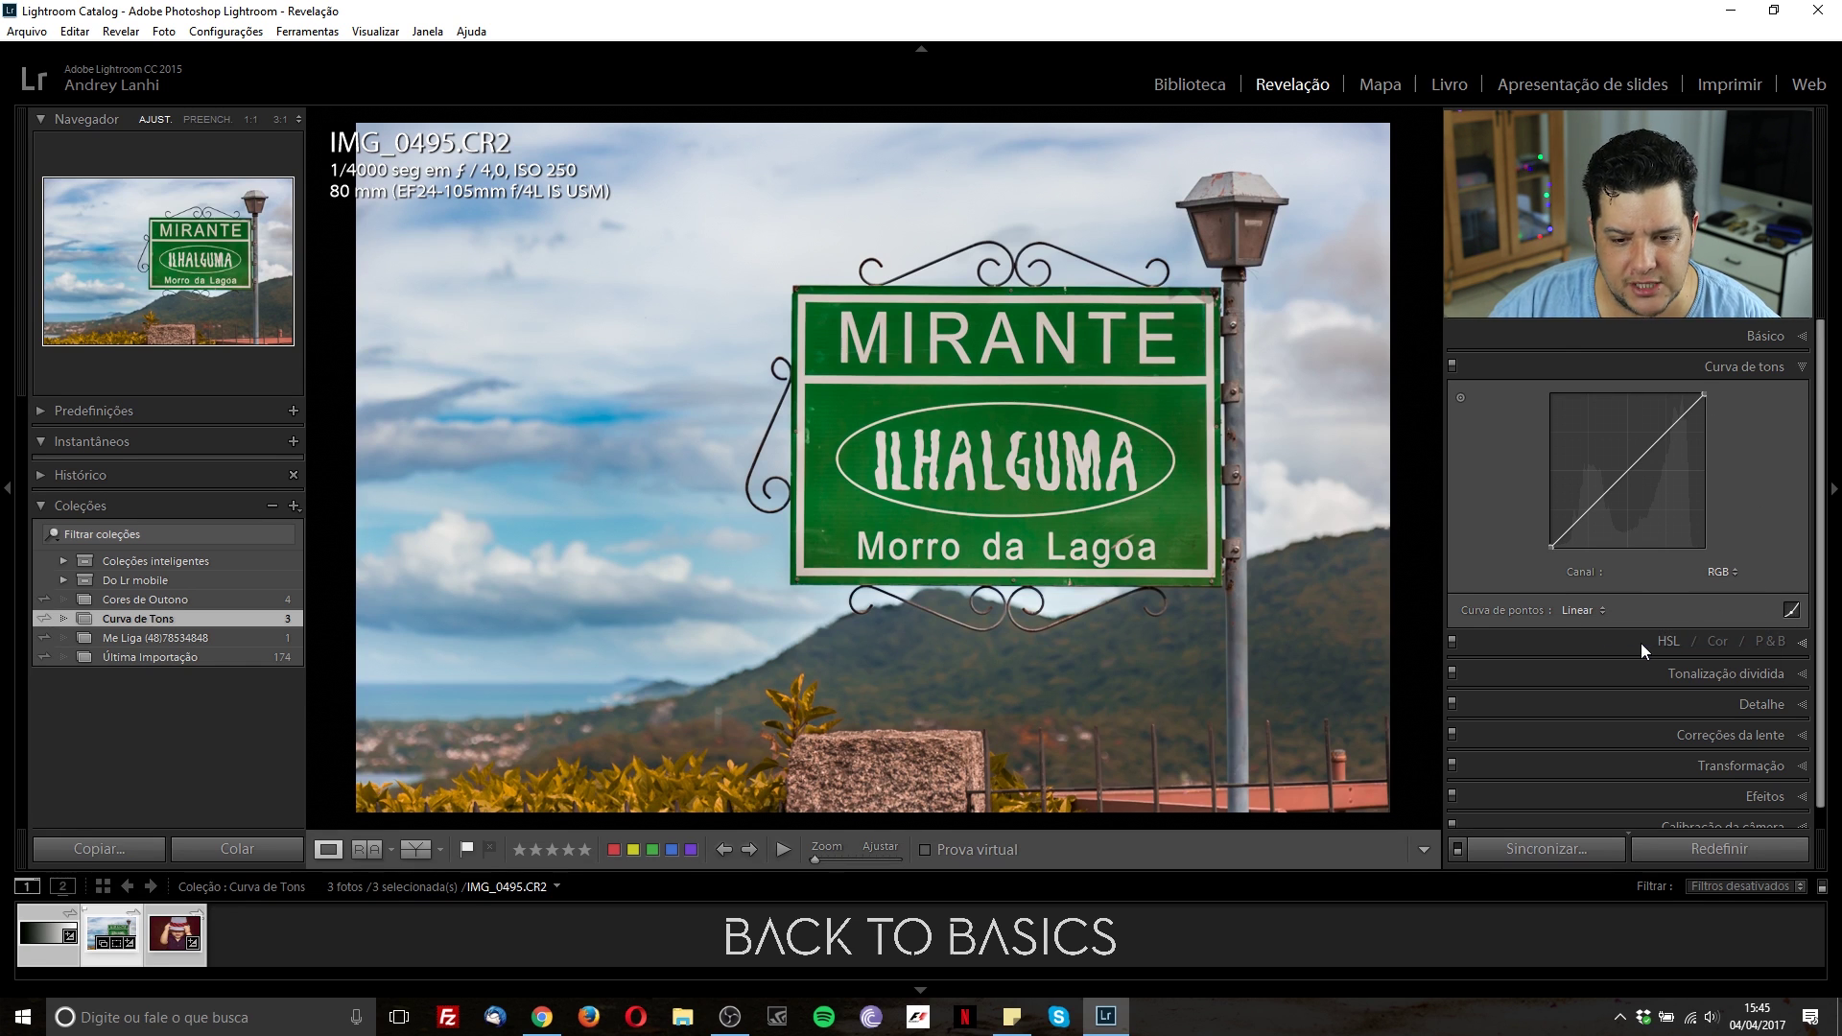
{"action": "left_click", "coordinate": [1654, 612]}
{"action": "left_click", "coordinate": [1666, 674]}
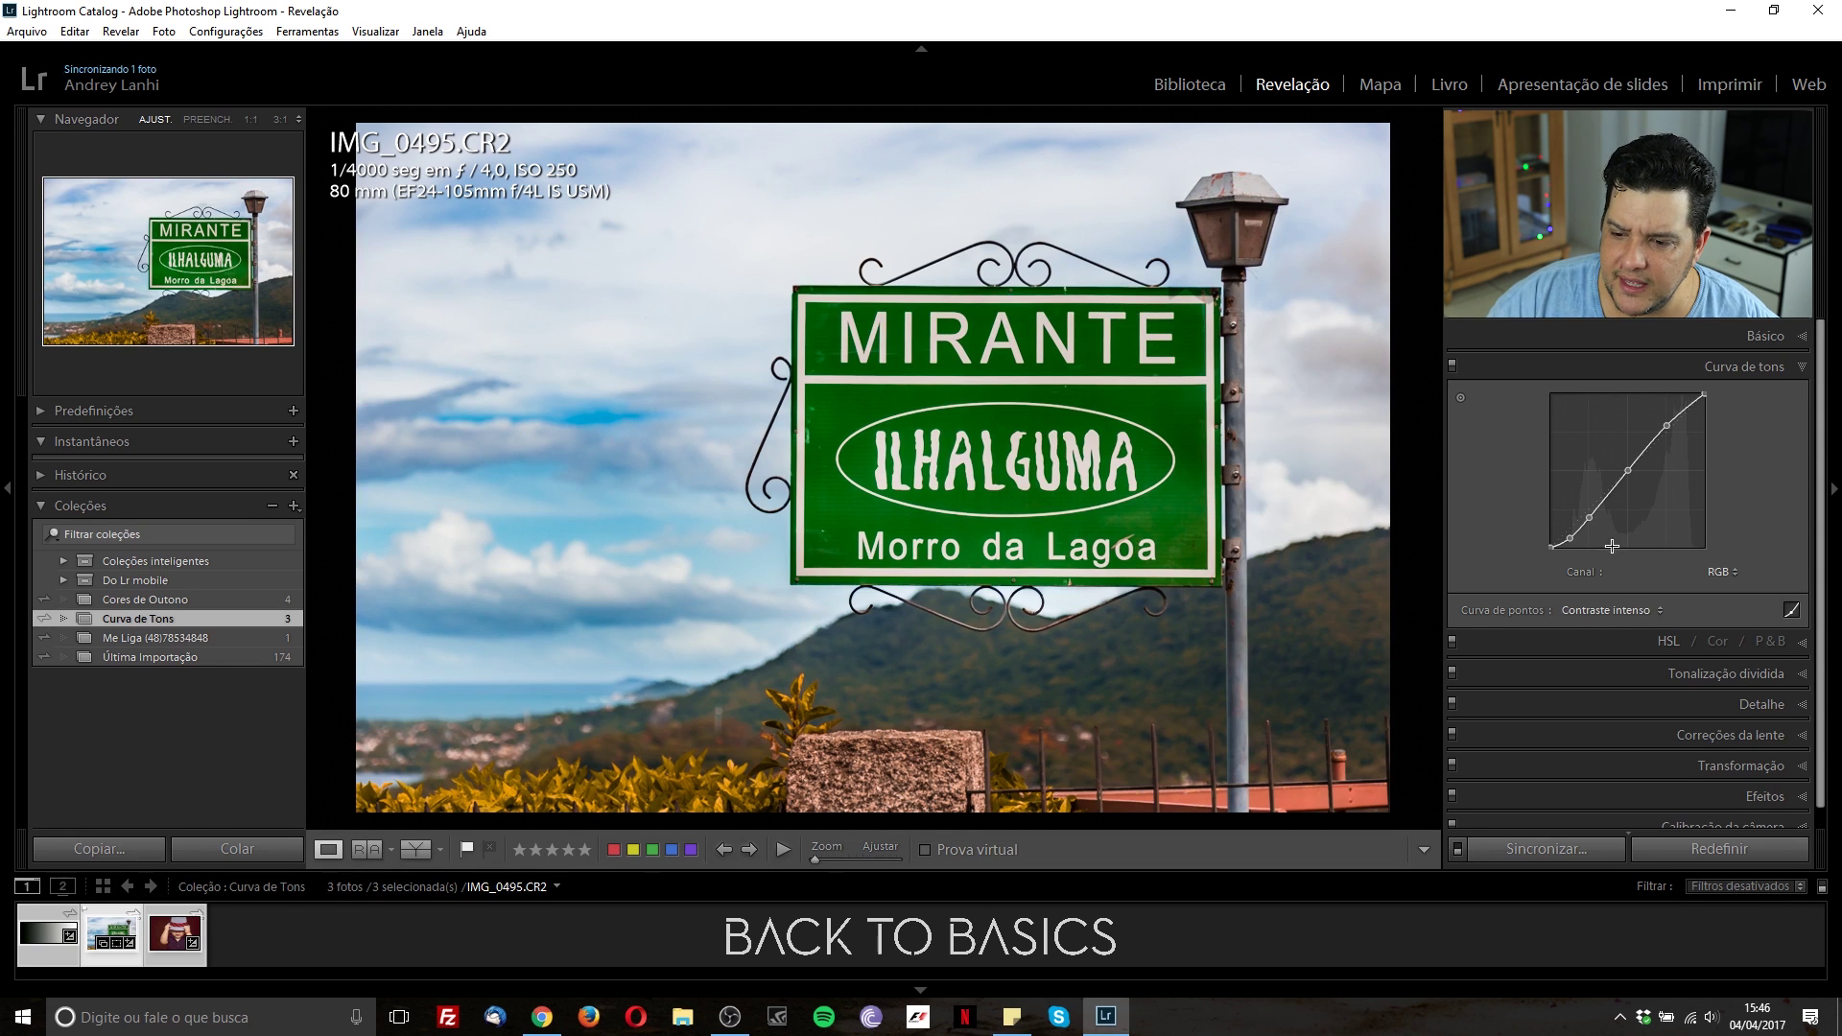
{"action": "right_click", "coordinate": [1640, 499]}
{"action": "left_click", "coordinate": [1678, 522]}
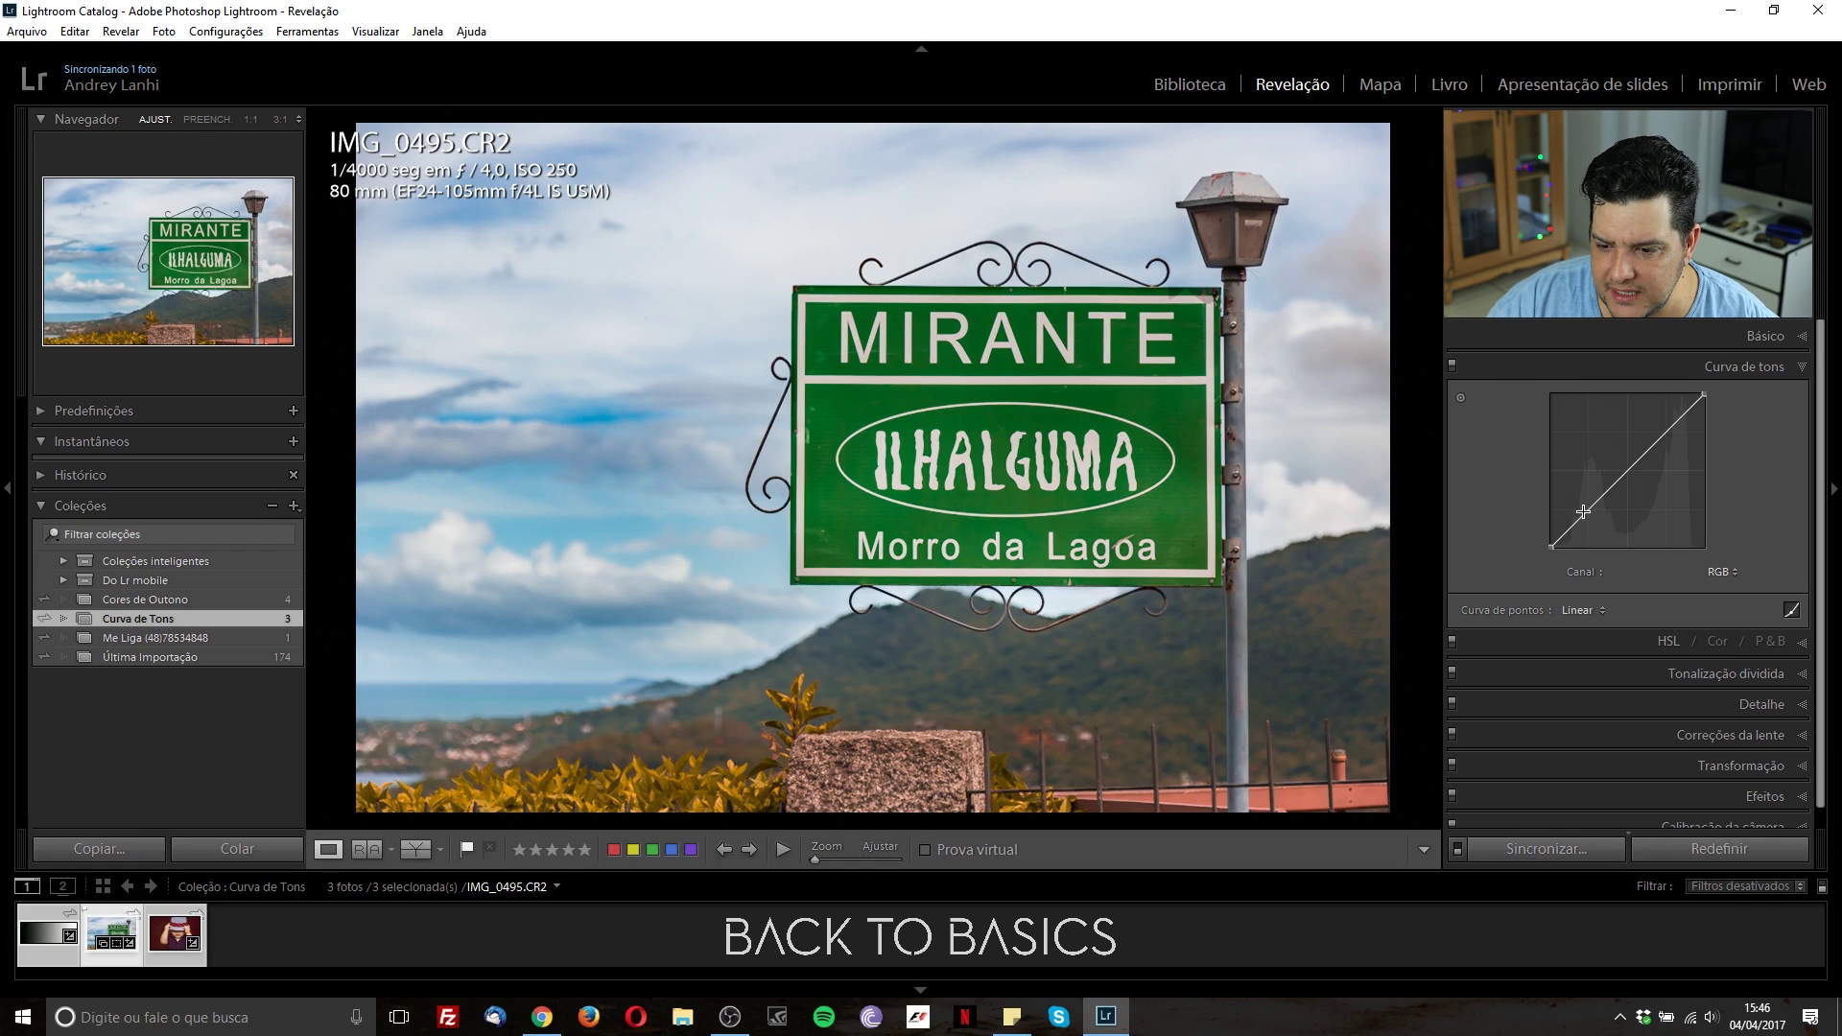
- Try a steep RGB curve on the sign photo with crushed shadows, a central anchor and straightened highlights, and flatten it
{"action": "left_click_drag", "start_coordinate": [1588, 515], "coordinate": [1606, 532]}
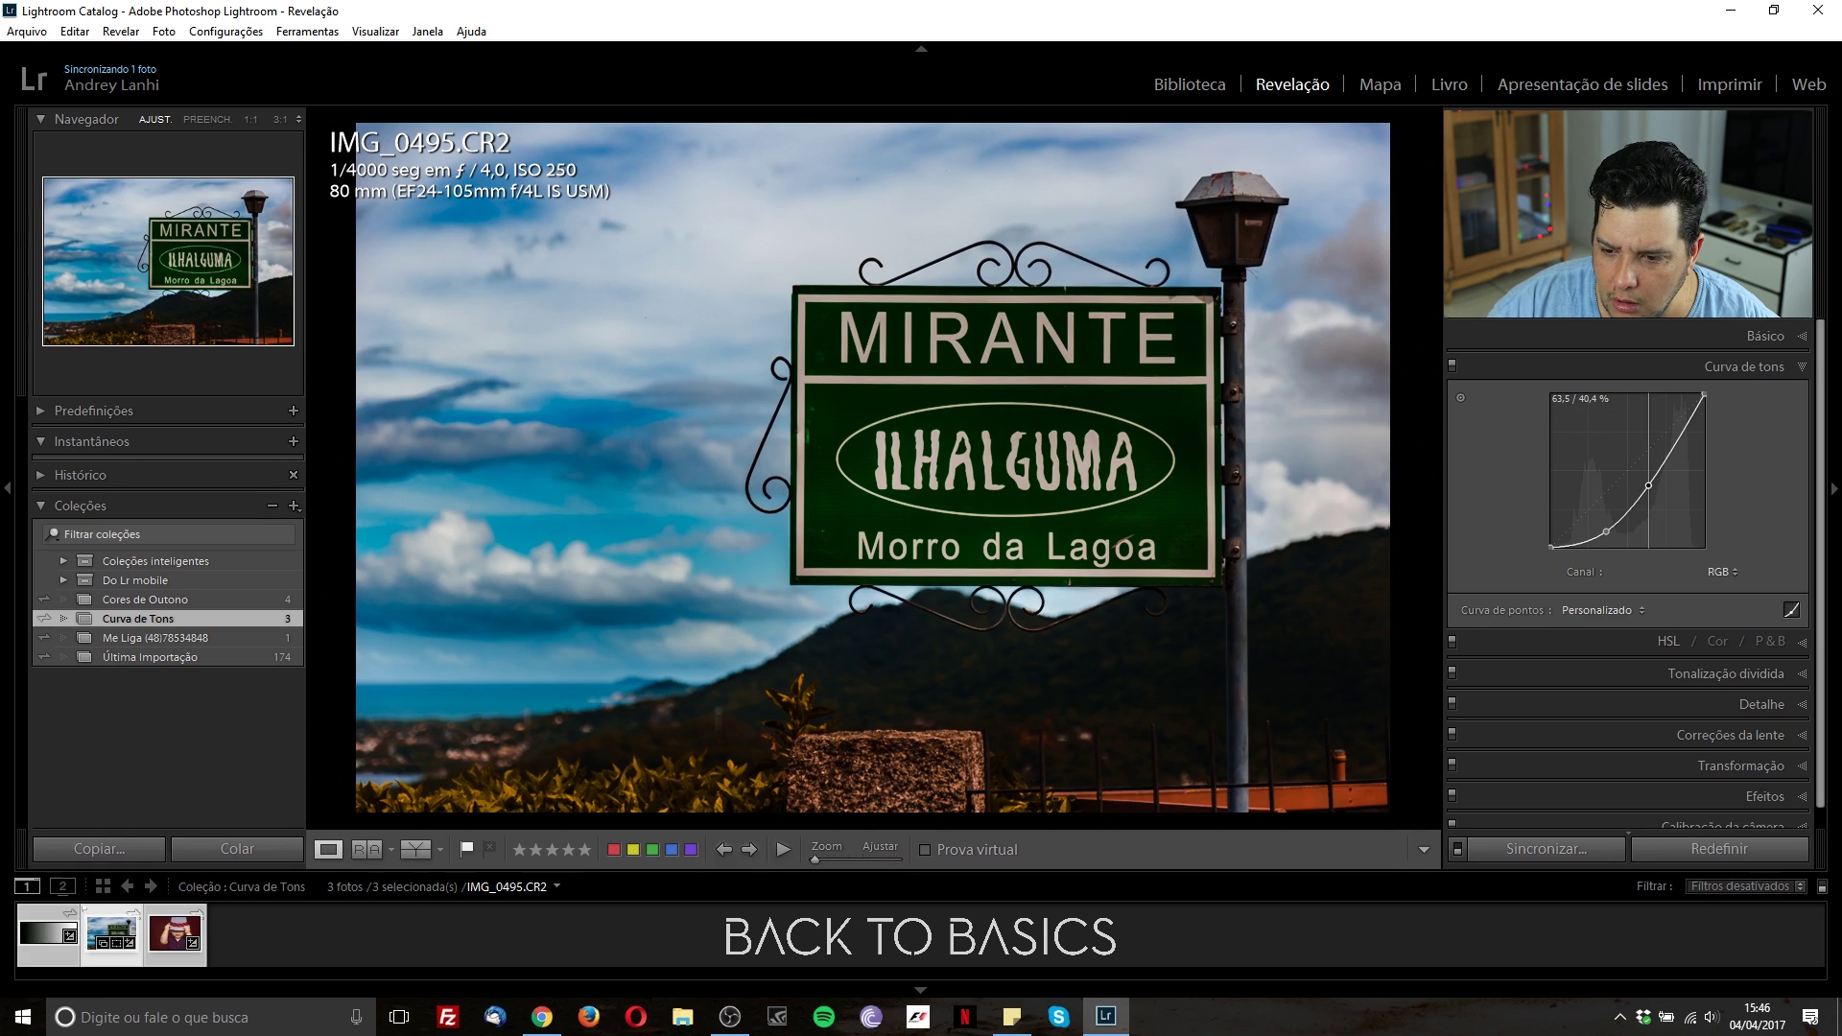
{"action": "left_click_drag", "start_coordinate": [1648, 485], "coordinate": [1628, 471]}
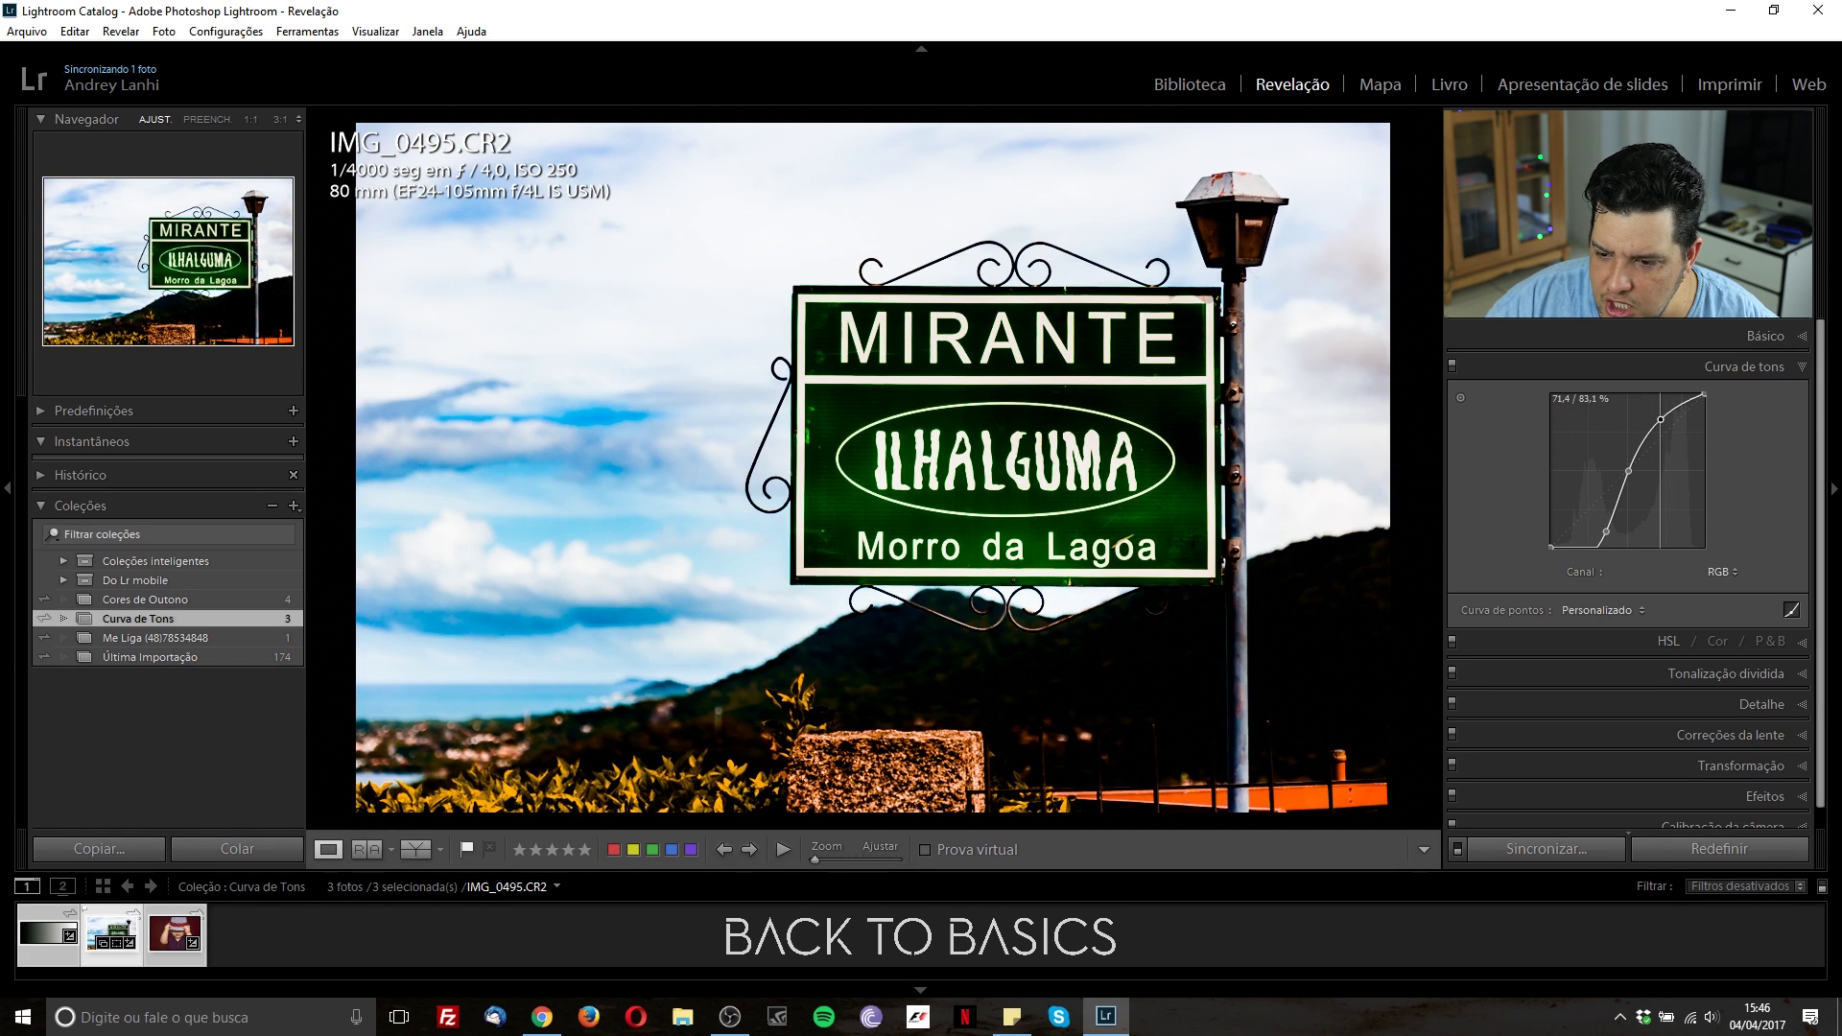
{"action": "left_click_drag", "start_coordinate": [1669, 426], "coordinate": [1646, 451]}
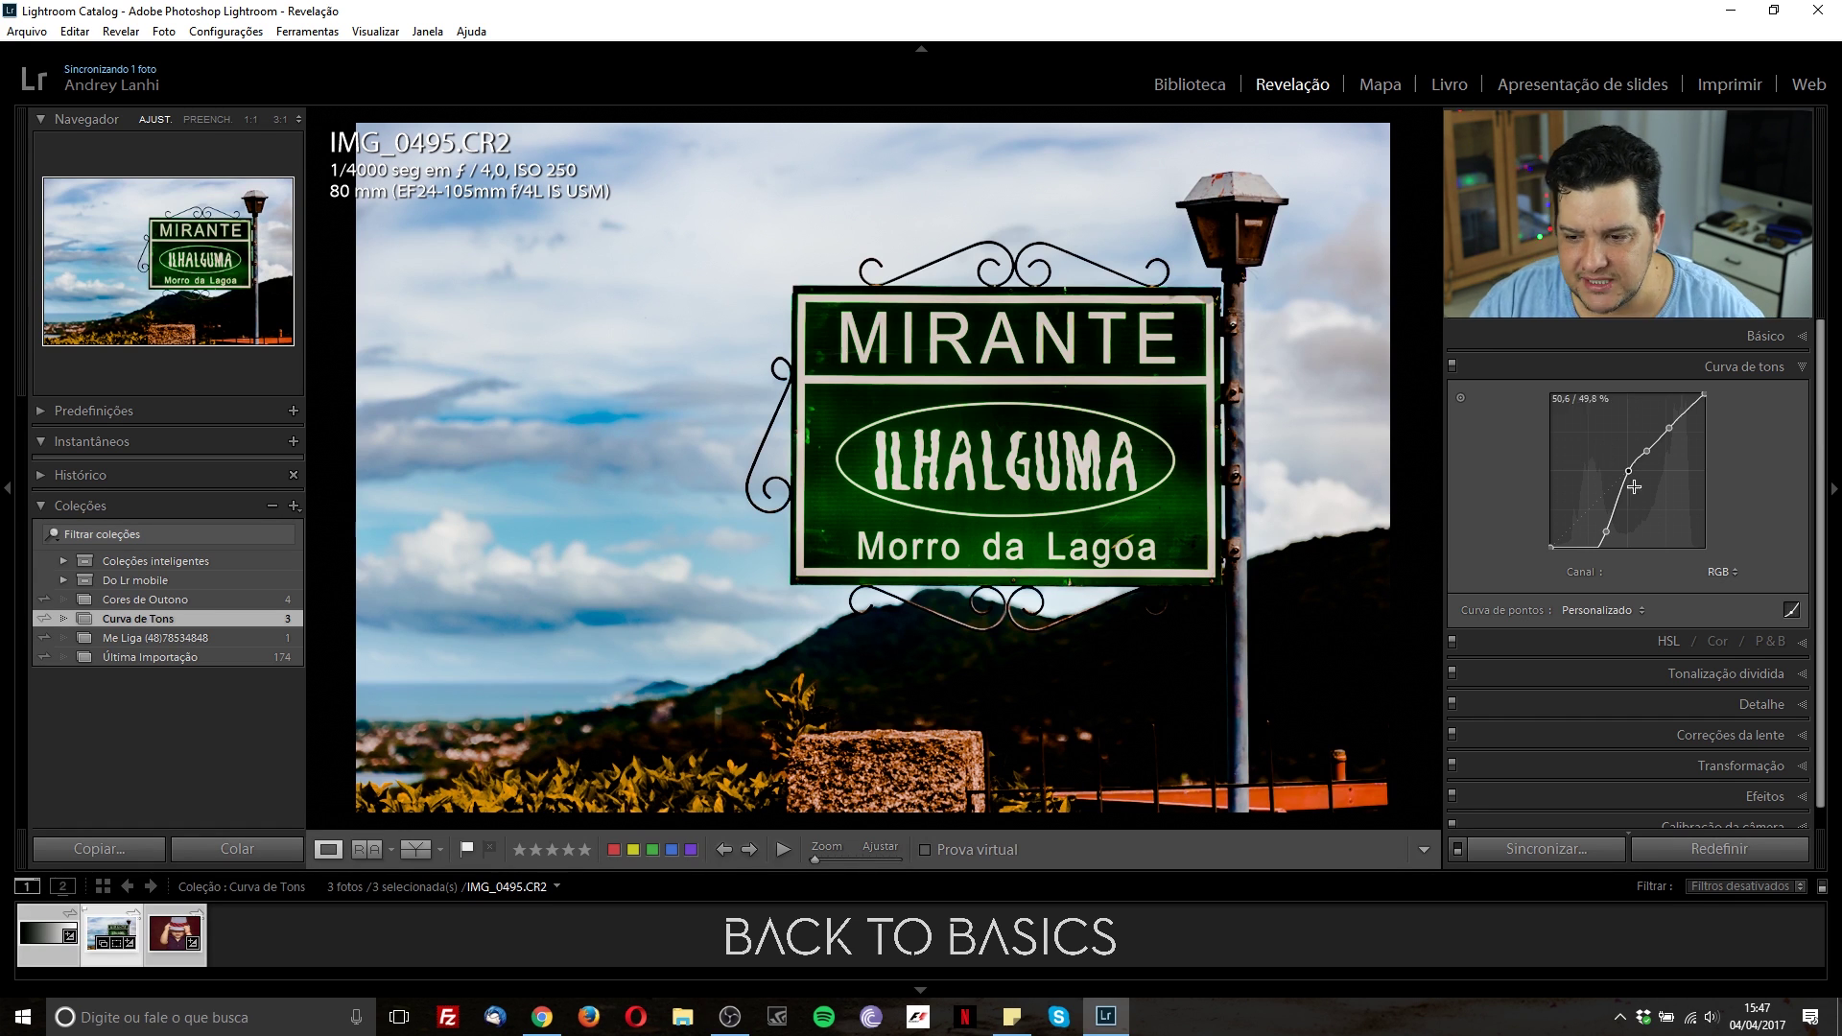
{"action": "right_click", "coordinate": [1664, 491]}
{"action": "left_click", "coordinate": [1727, 501]}
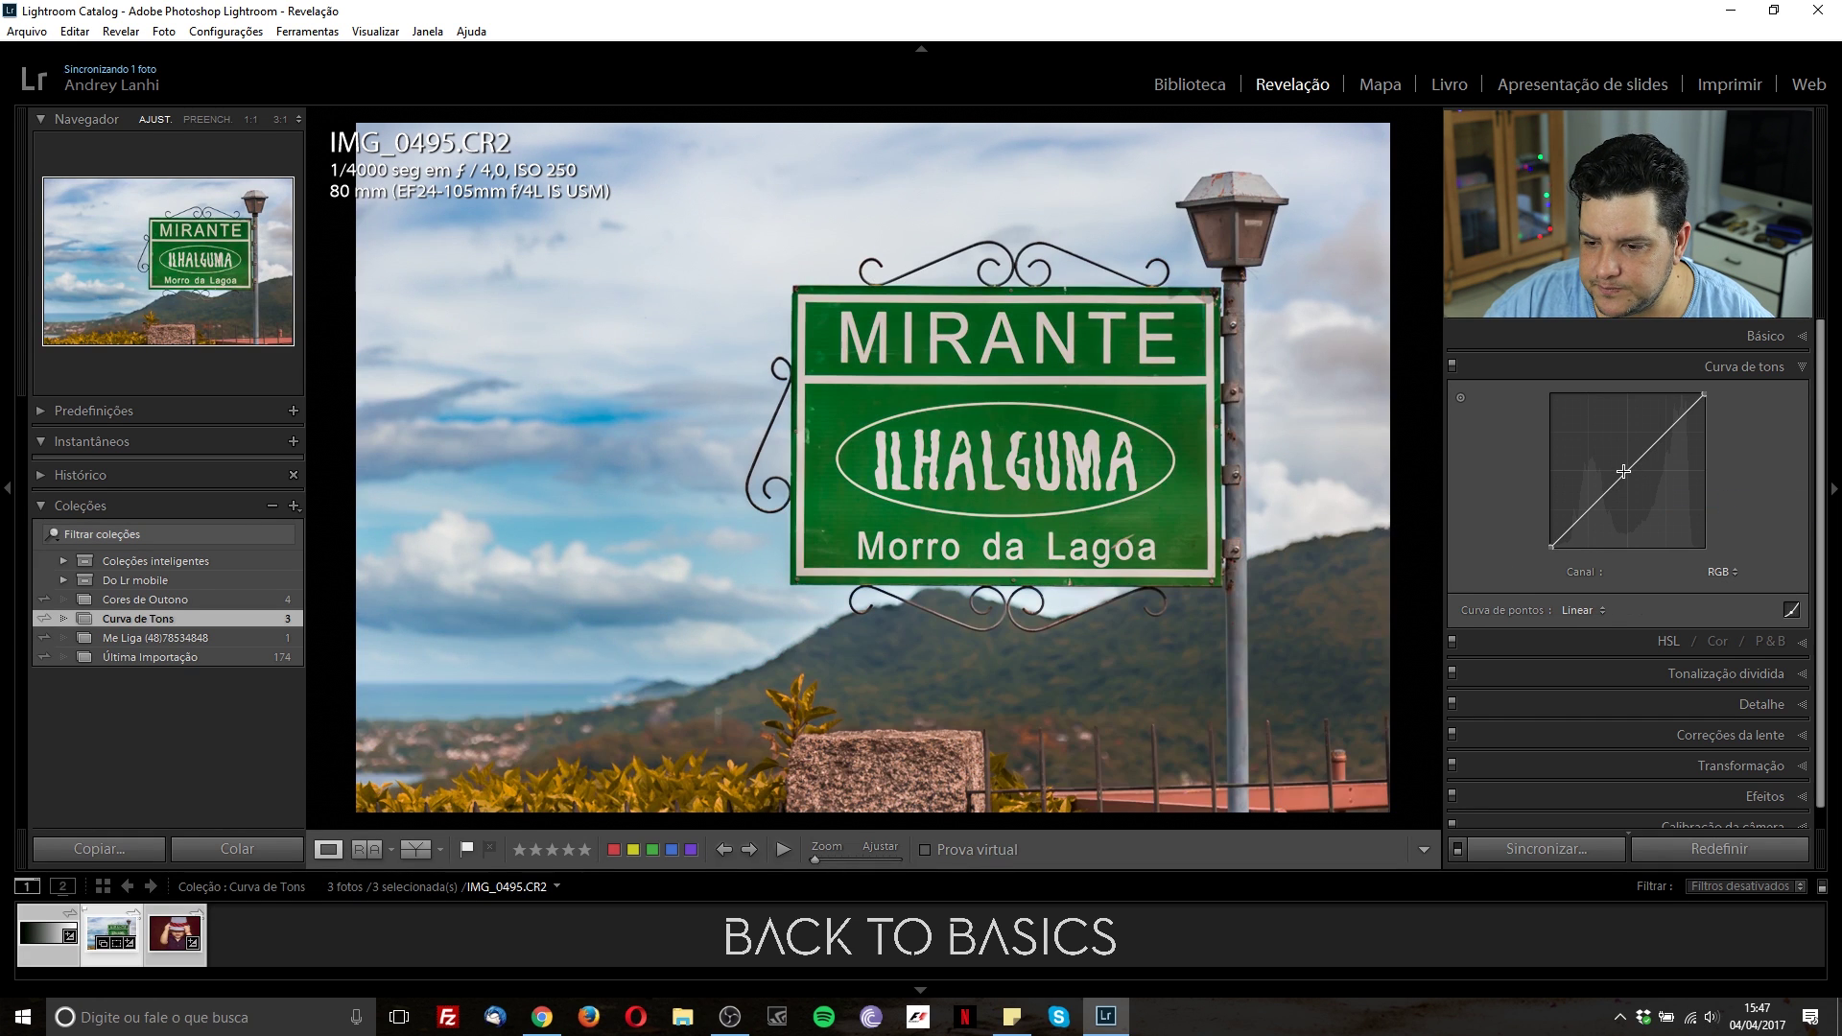
- Anchor the sign photo's RGB curve around the midtones, try pulling the highlights well below them, and flatten the curve
{"action": "left_click", "coordinate": [1624, 471]}
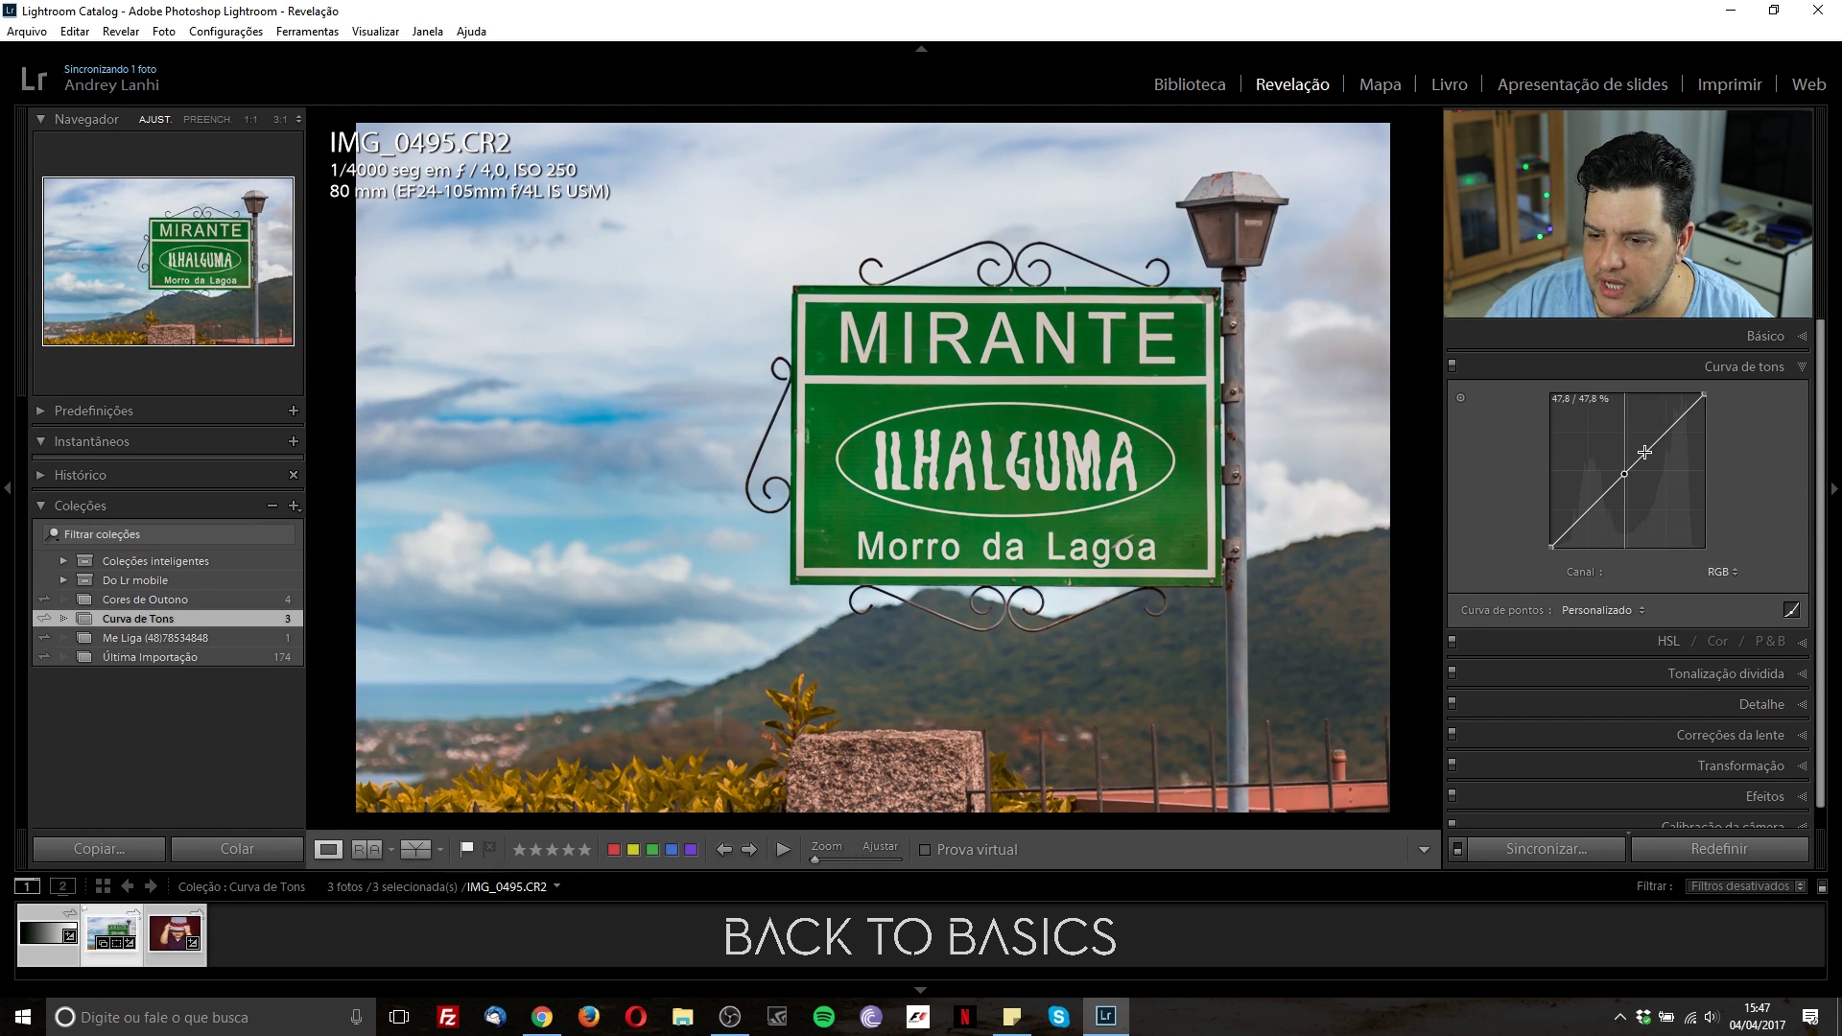
{"action": "left_click", "coordinate": [1635, 464]}
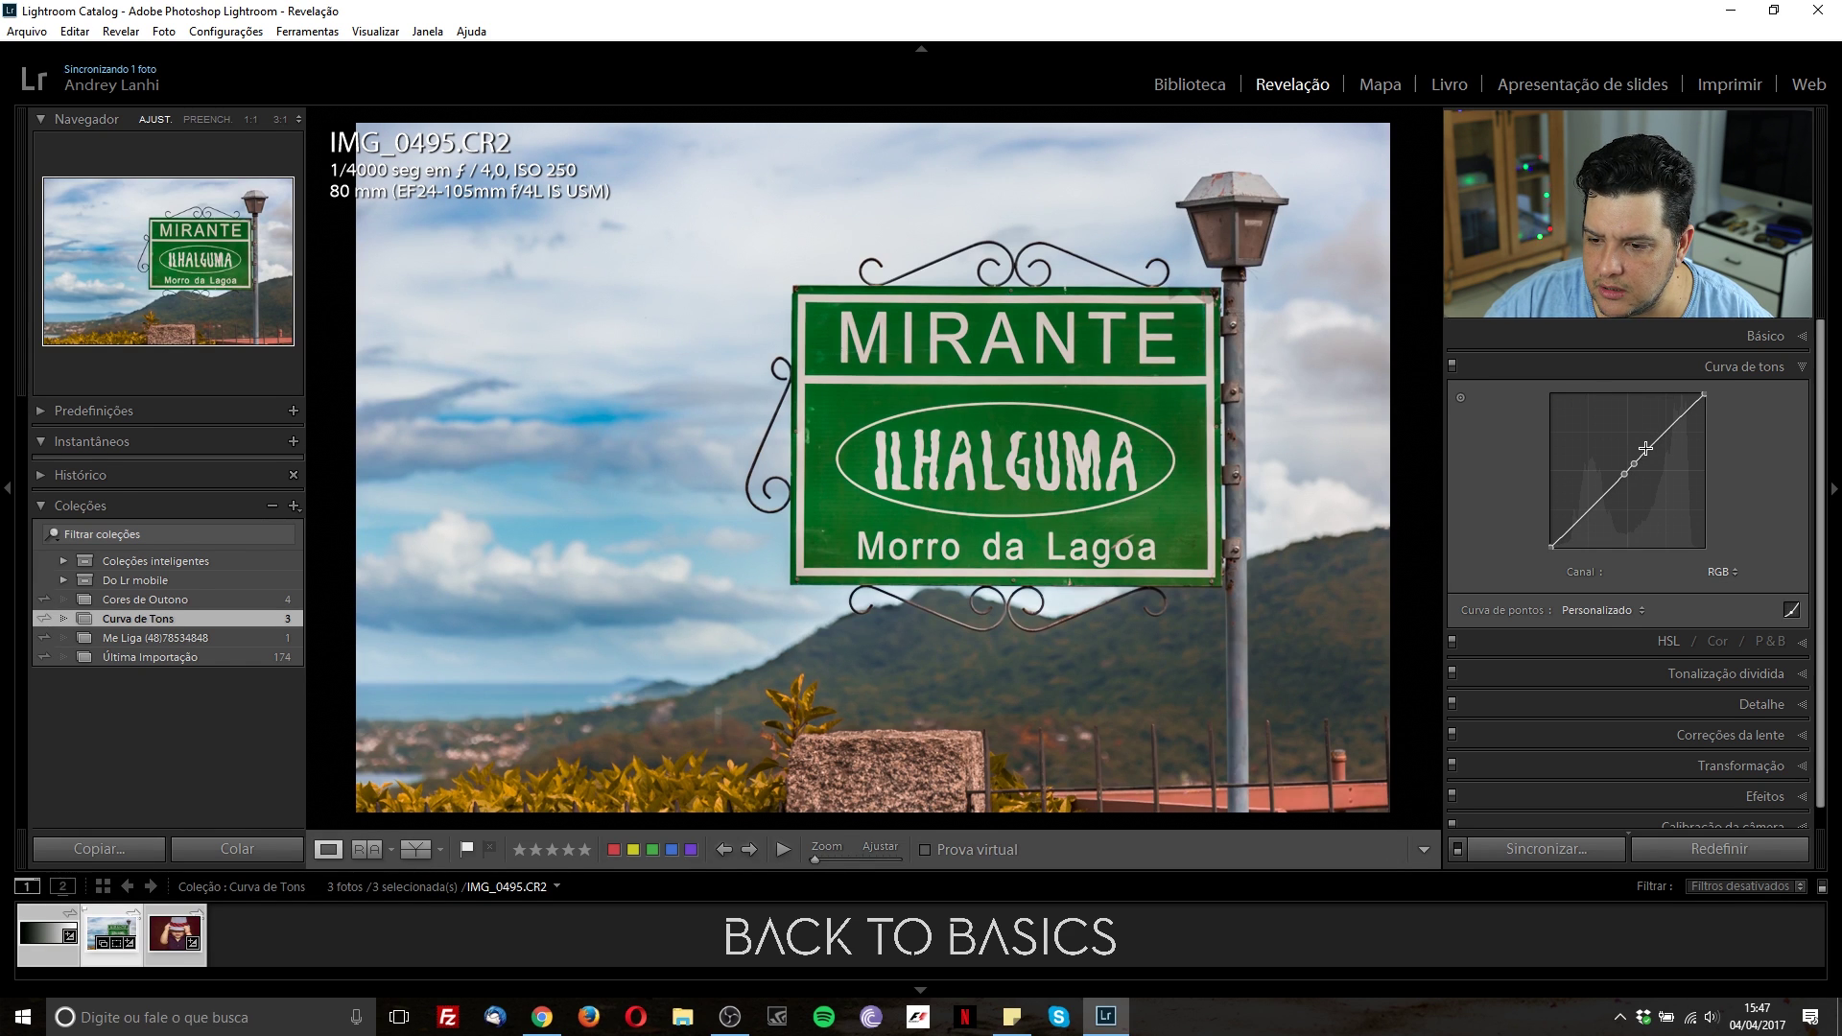
{"action": "left_click_drag", "start_coordinate": [1681, 416], "coordinate": [1682, 445]}
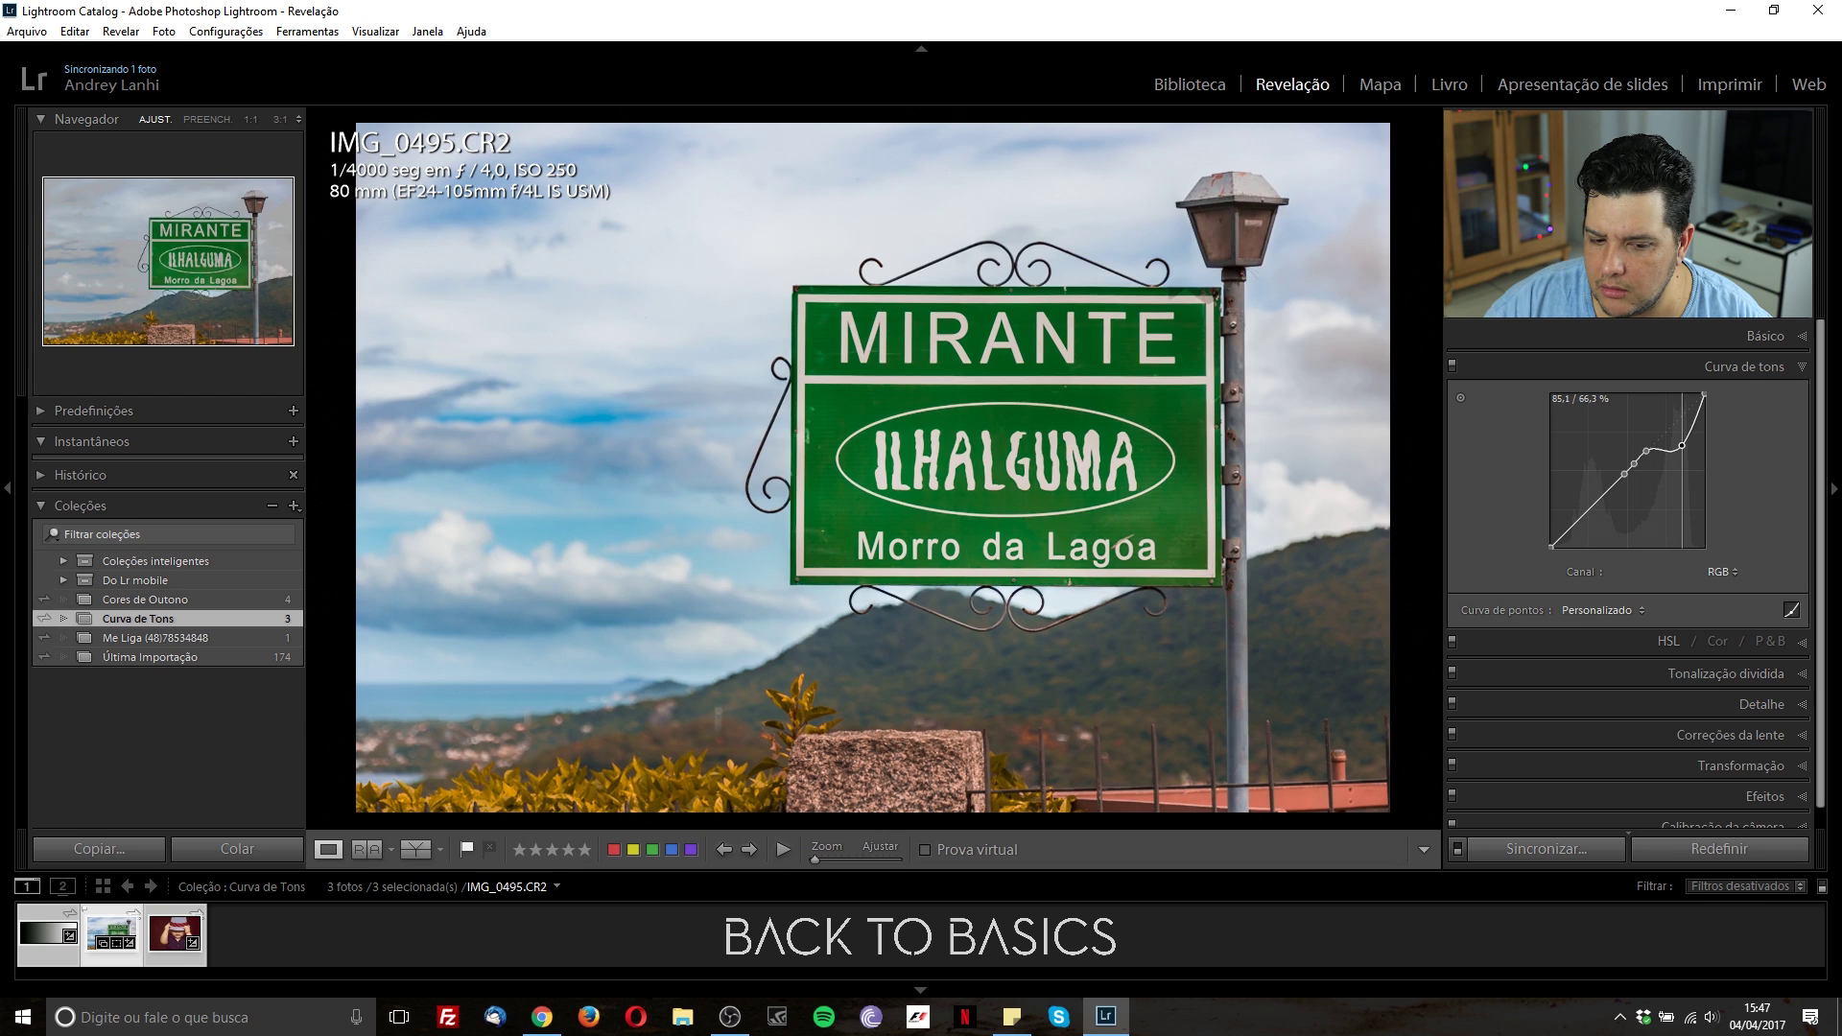
{"action": "left_click_drag", "start_coordinate": [1682, 445], "coordinate": [1689, 465]}
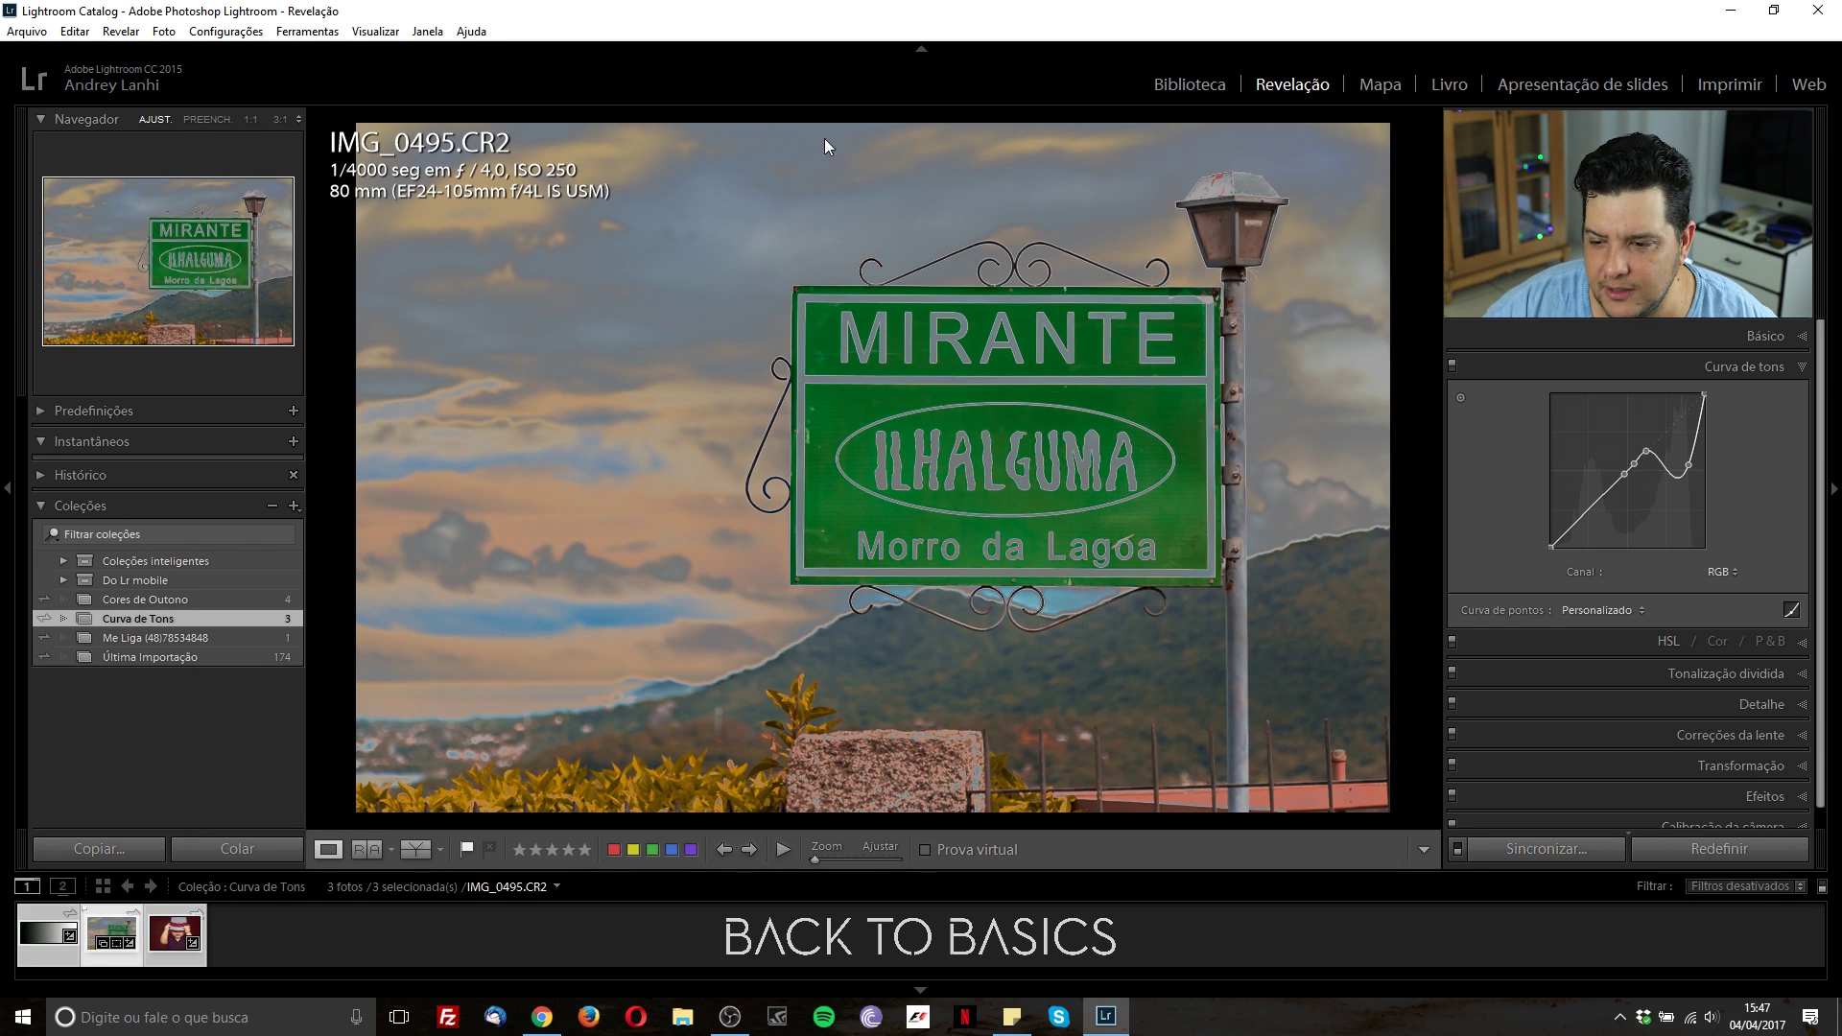
{"action": "right_click", "coordinate": [1670, 526]}
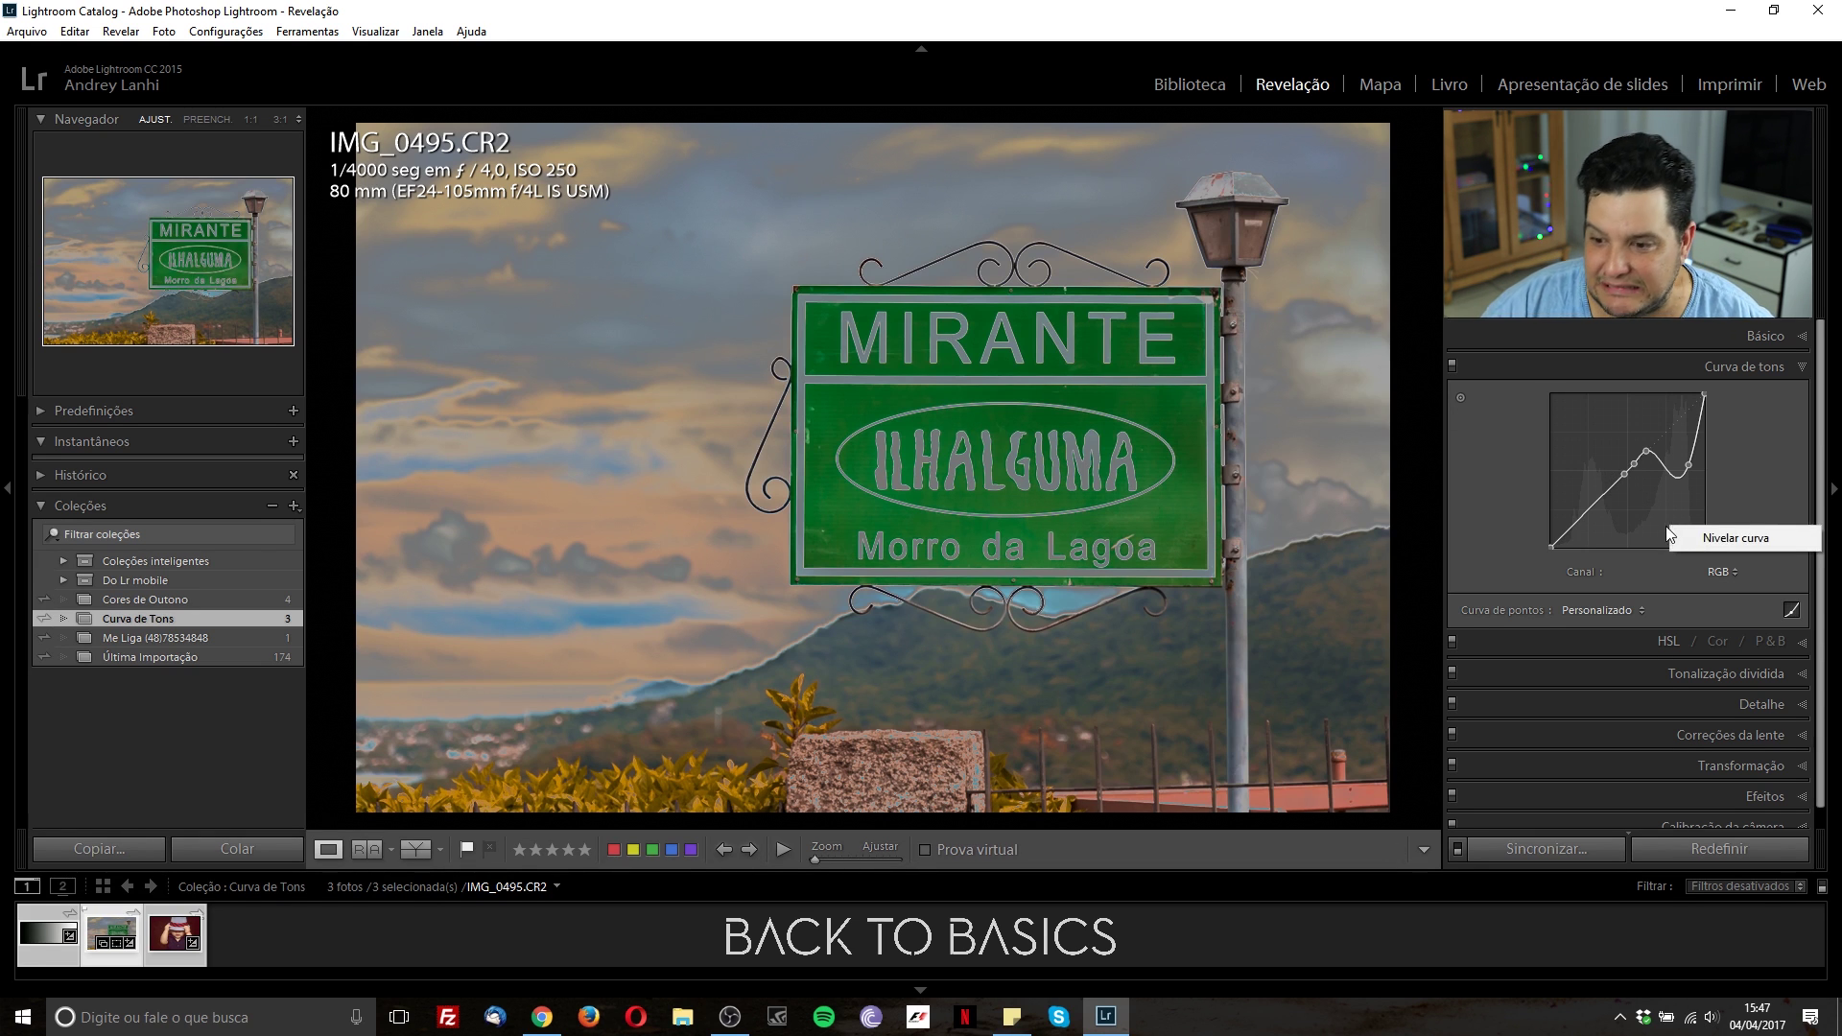
{"action": "left_click", "coordinate": [1717, 537]}
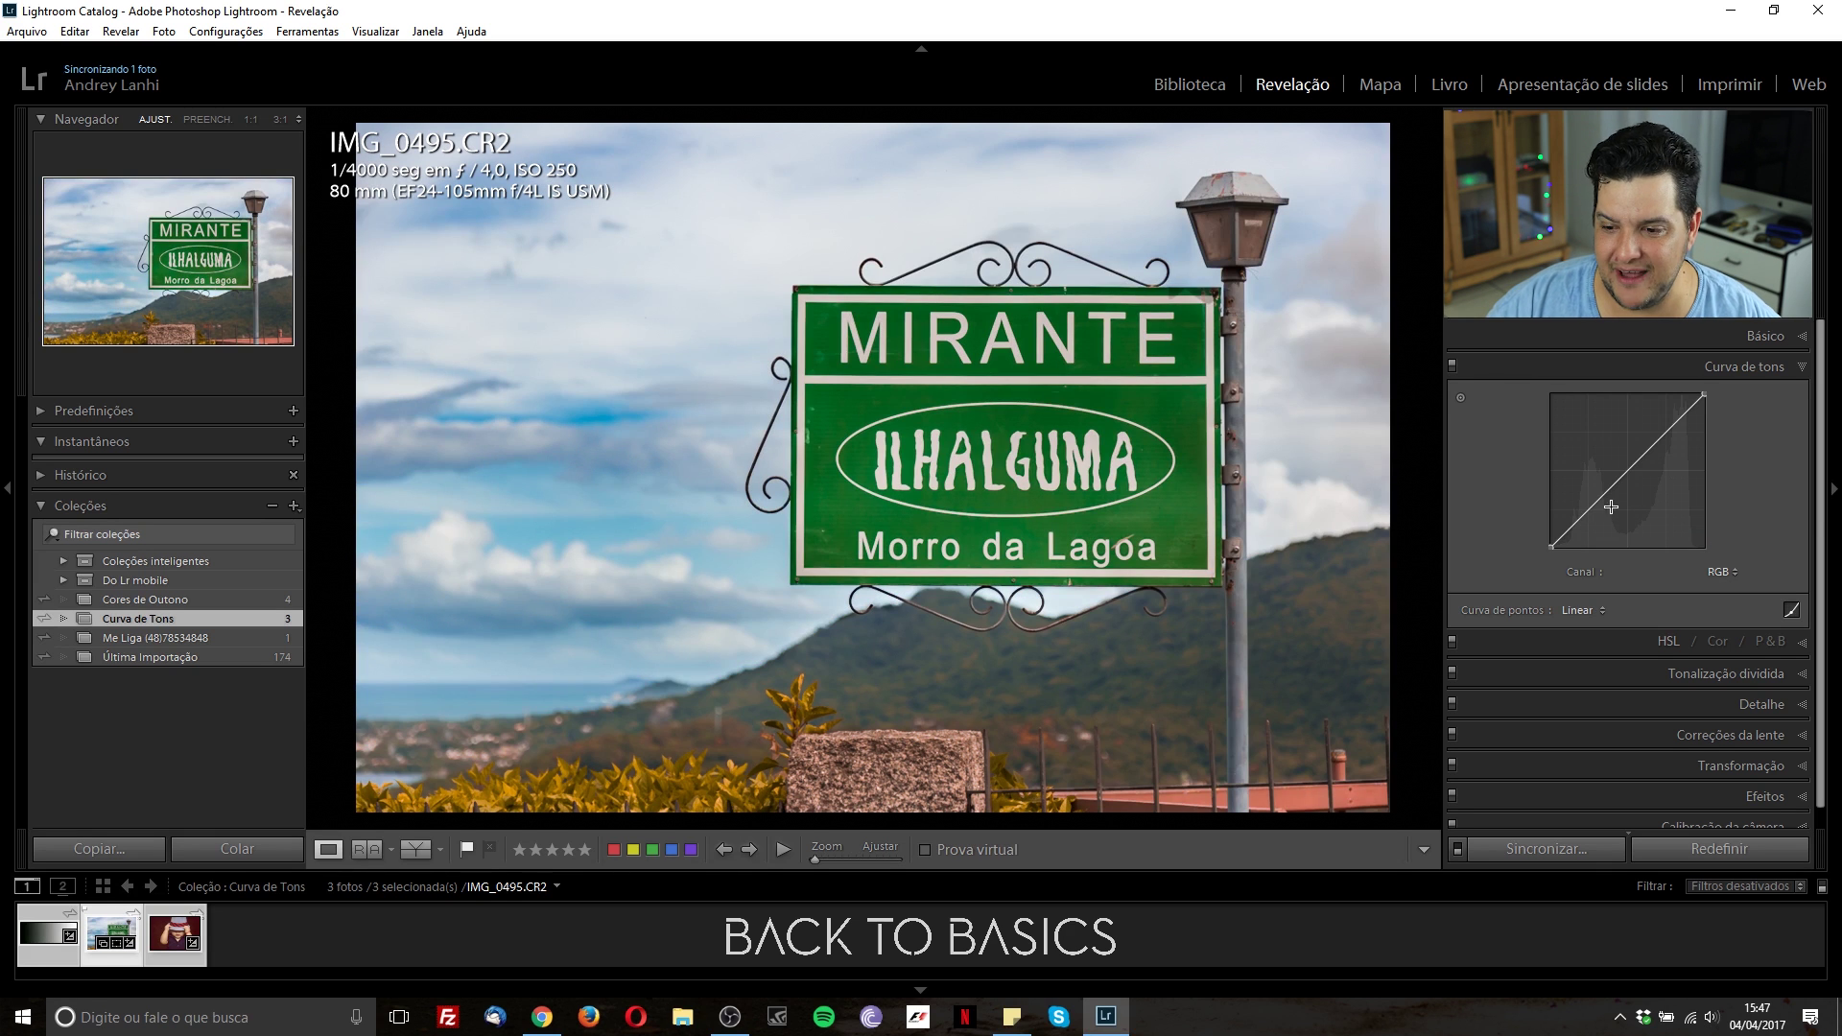
- Shape a gentle S curve on the sign photo by lowering the quarter-tone point and raising the three-quarter-tone point
{"action": "left_click", "coordinate": [1589, 508]}
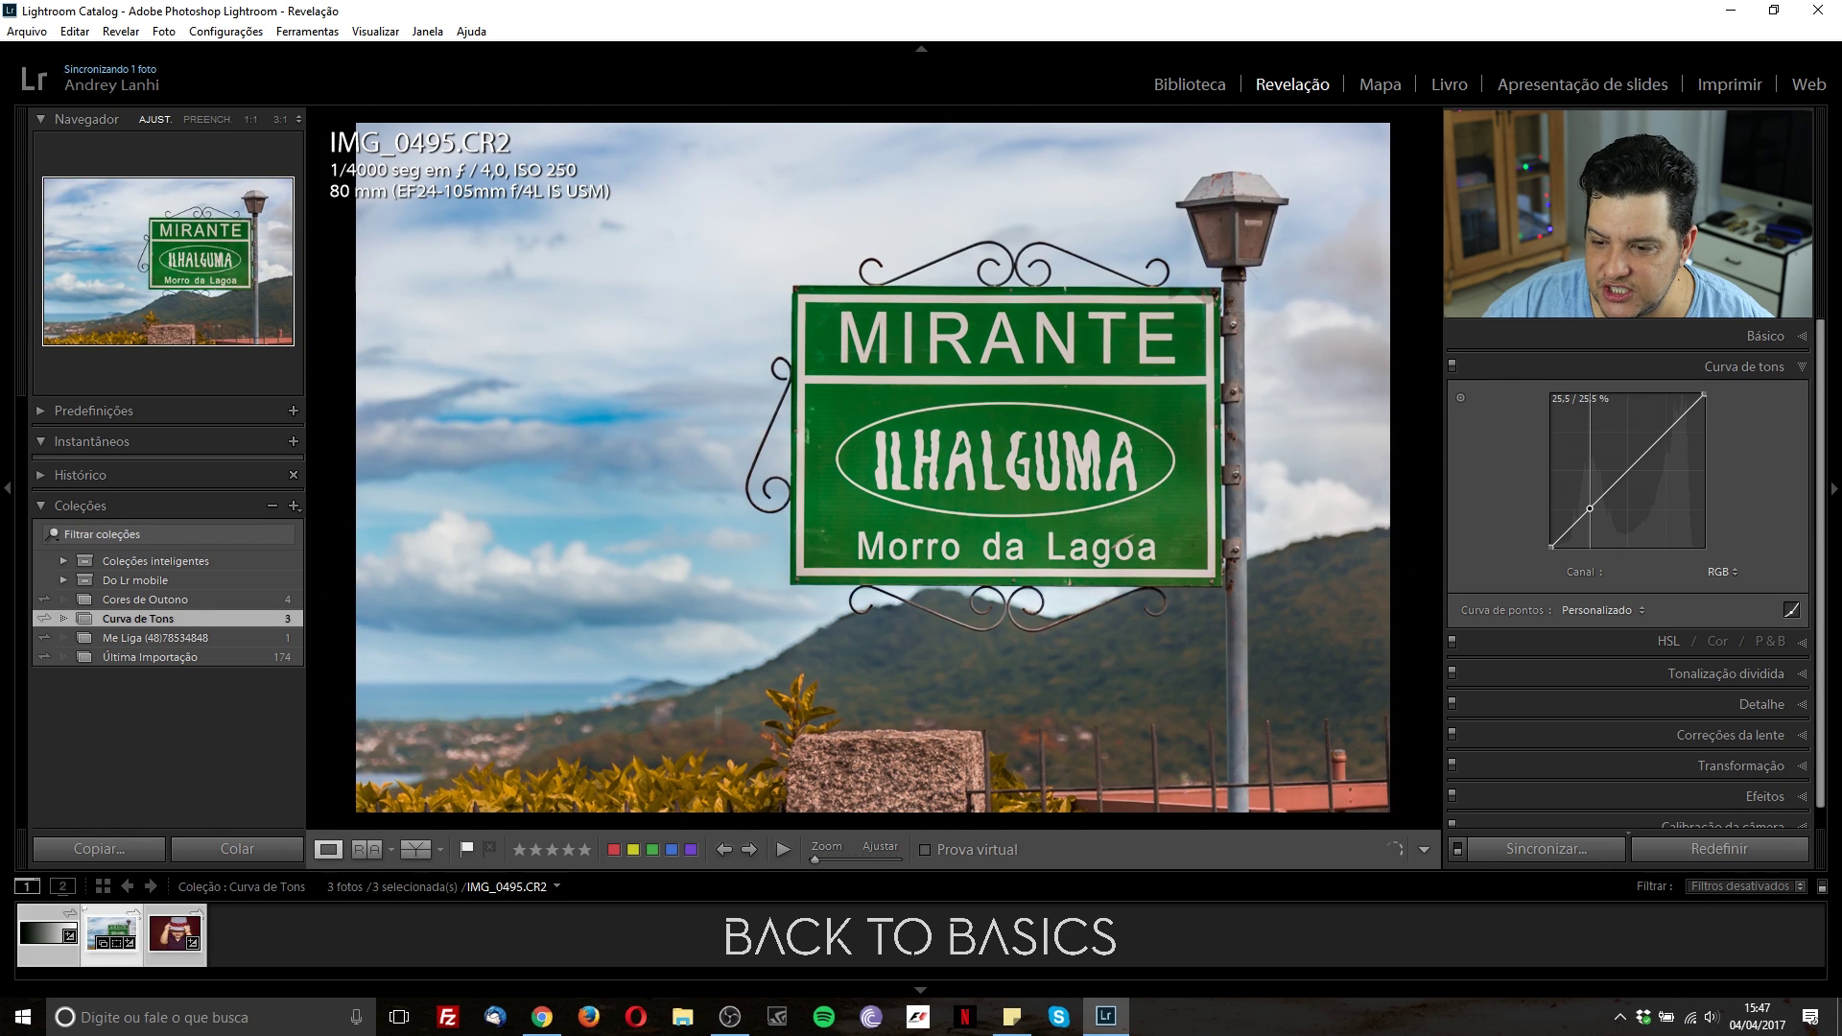
{"action": "left_click_drag", "start_coordinate": [1589, 509], "coordinate": [1590, 518]}
{"action": "left_click_drag", "start_coordinate": [1662, 439], "coordinate": [1663, 428]}
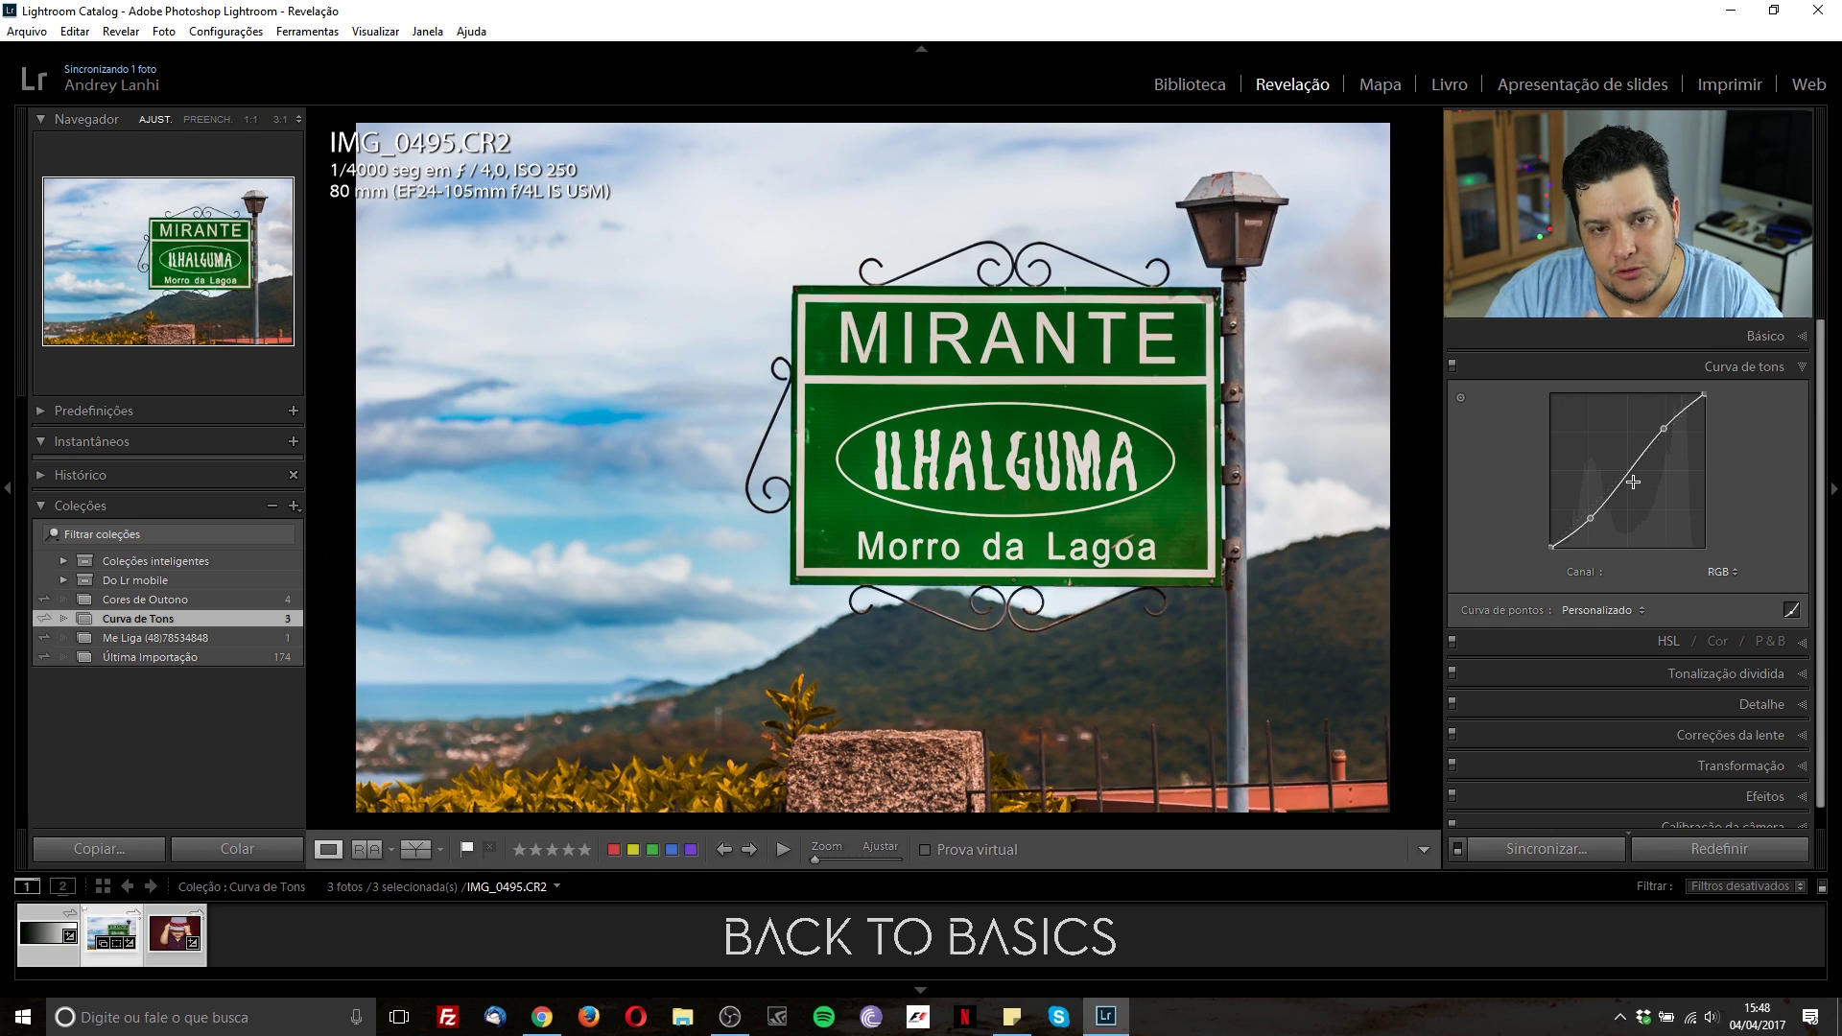
- On the Degradê.jpg gradient in split before/after view, anchor the RGB curve's quarter and three-quarter marks and raise the black endpoint
{"action": "left_click", "coordinate": [31, 937]}
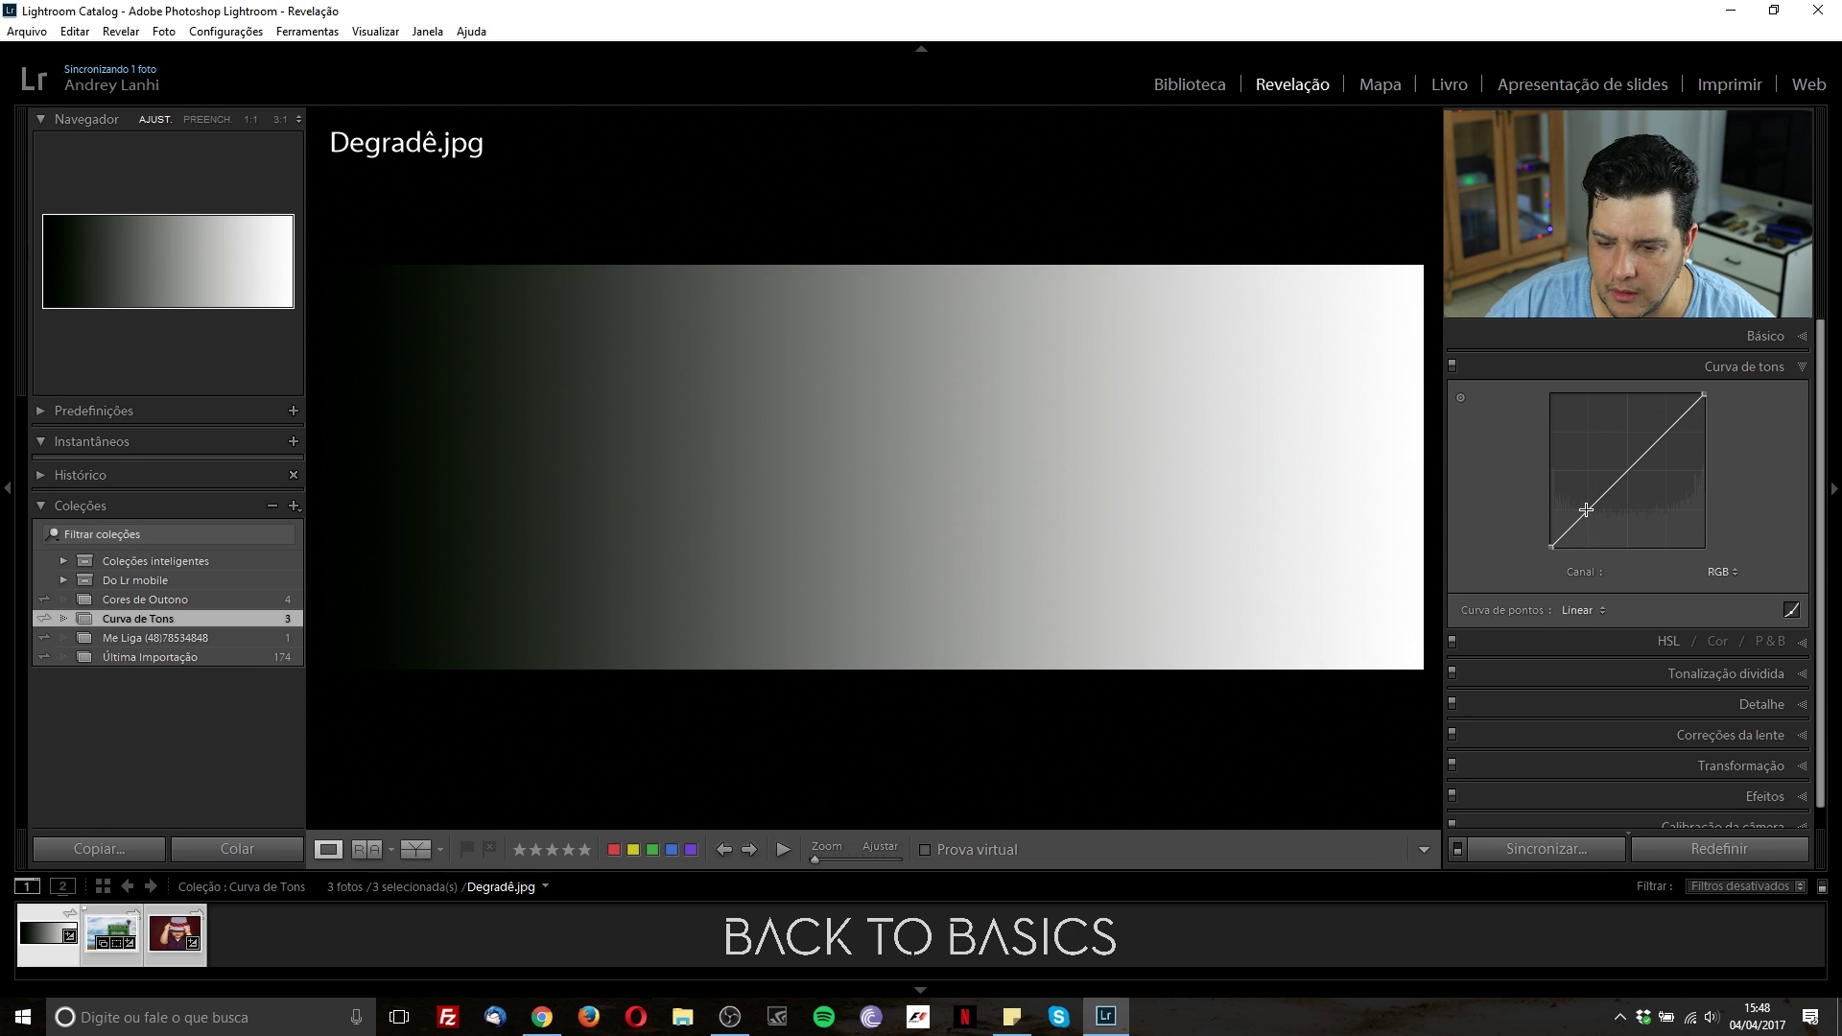
{"action": "left_click", "coordinate": [419, 850]}
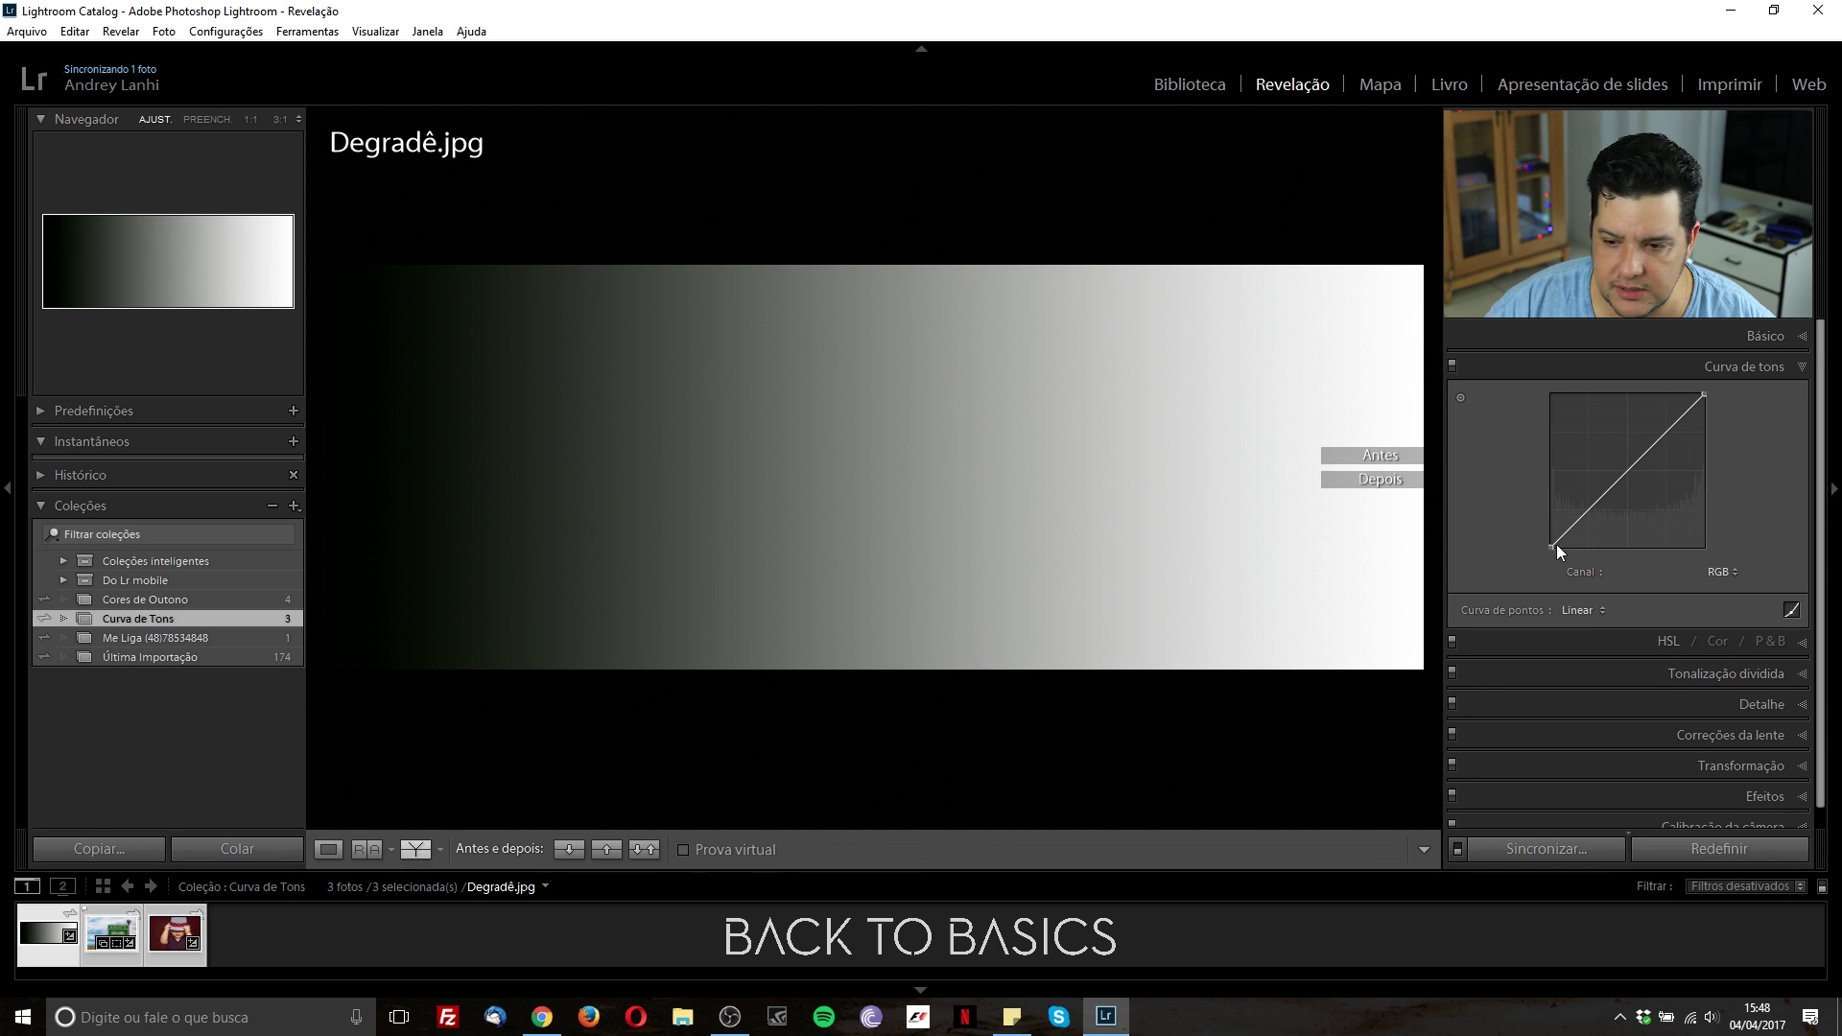
{"action": "left_click", "coordinate": [1592, 508]}
{"action": "left_click", "coordinate": [1663, 438]}
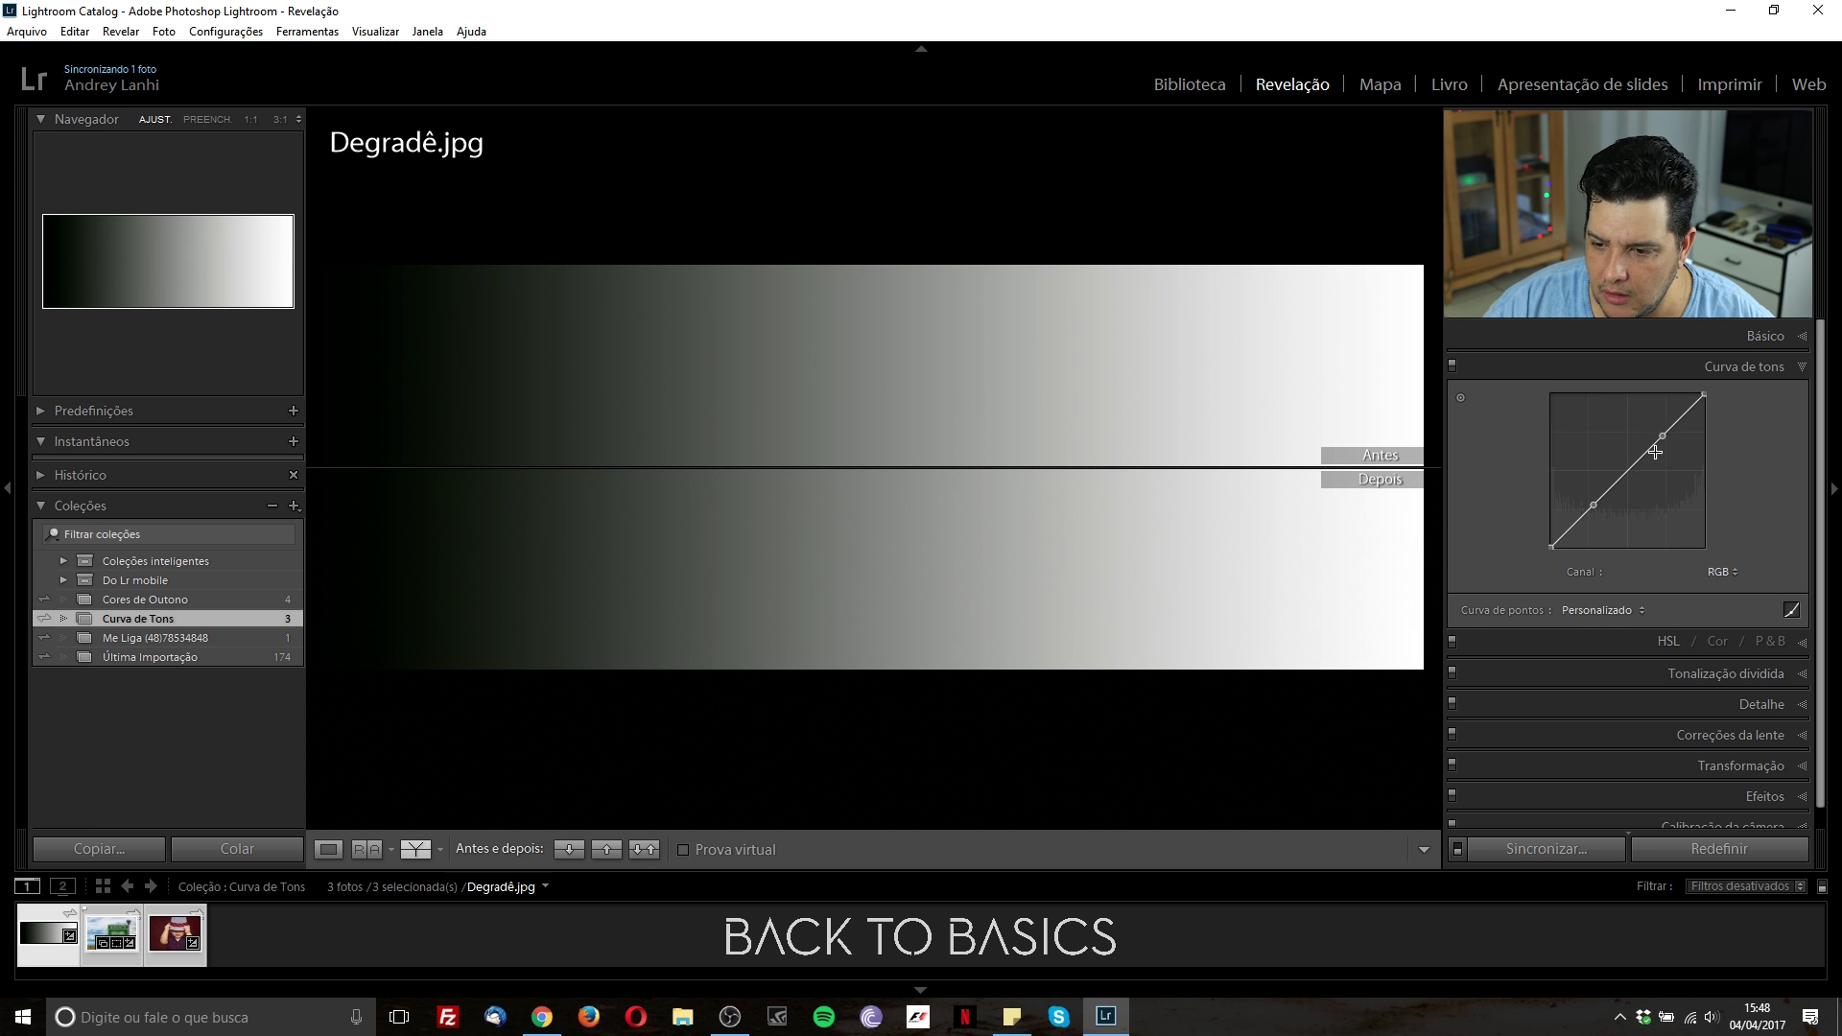
{"action": "left_click_drag", "start_coordinate": [1551, 543], "coordinate": [1551, 524]}
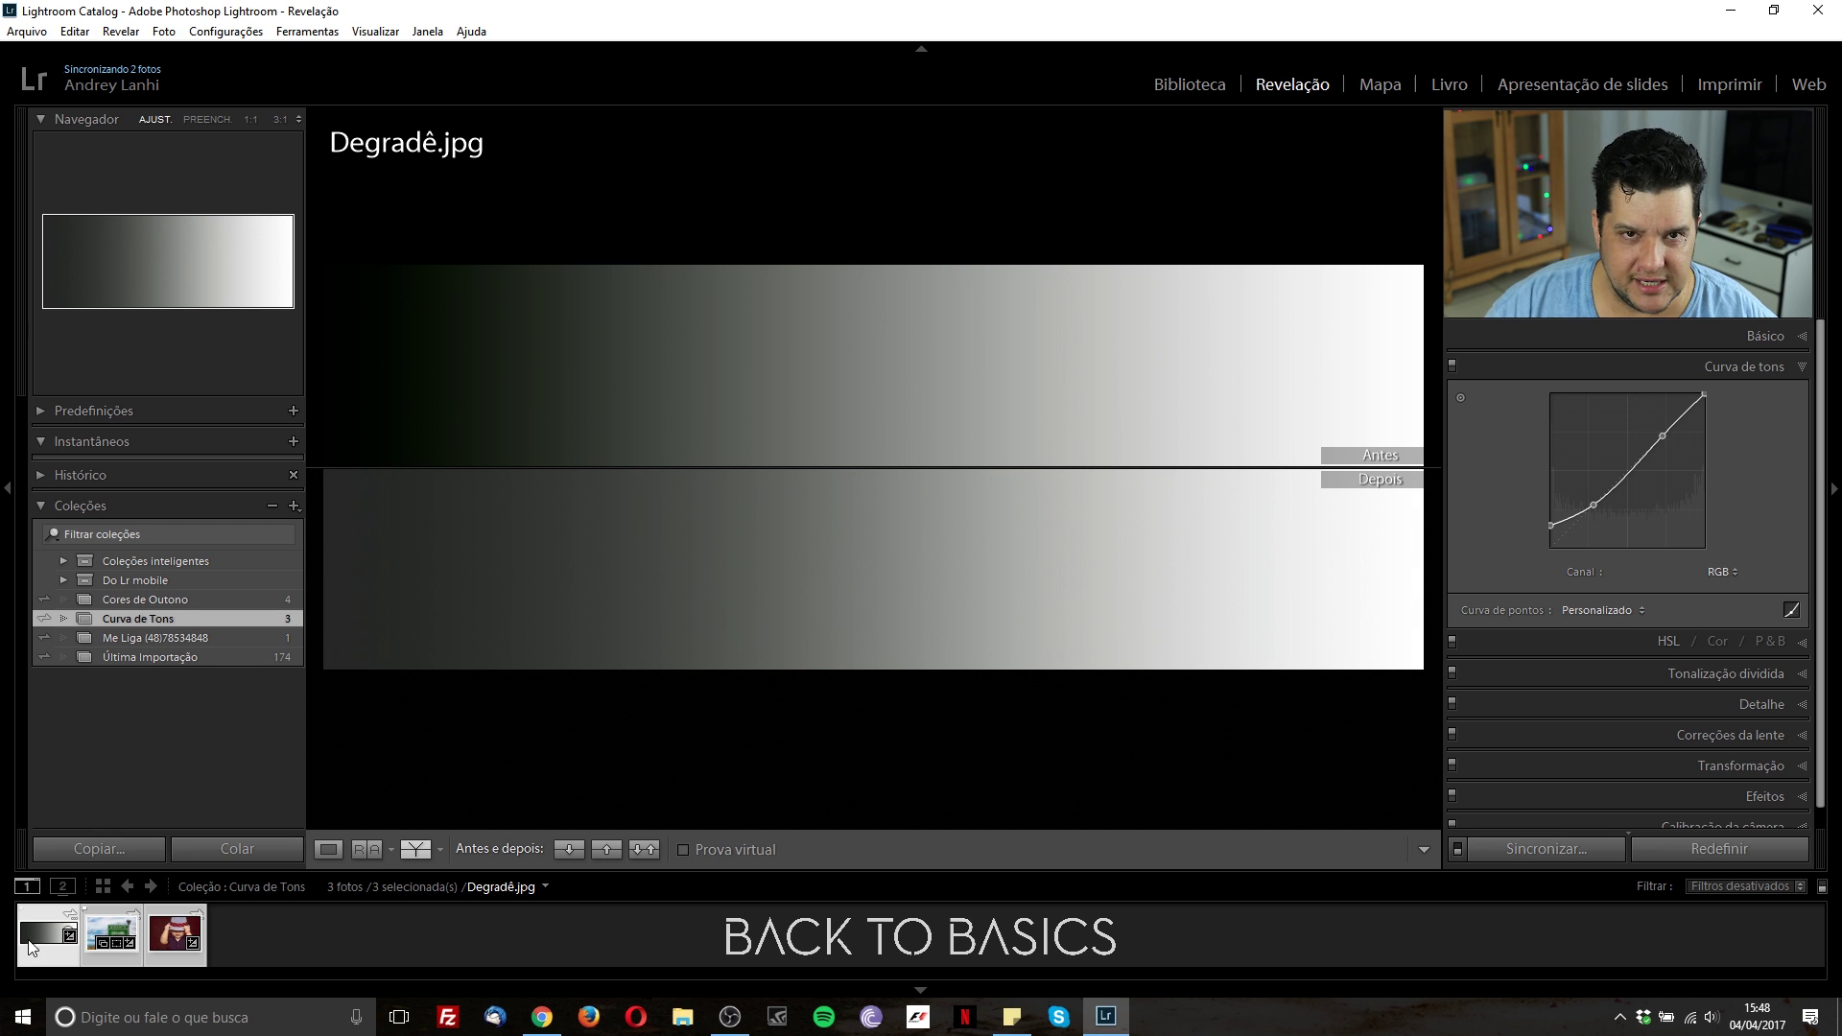
- Return to the sign photo in single view, raise its RGB curve's black endpoint and lower the white endpoint slightly
{"action": "left_click", "coordinate": [110, 945]}
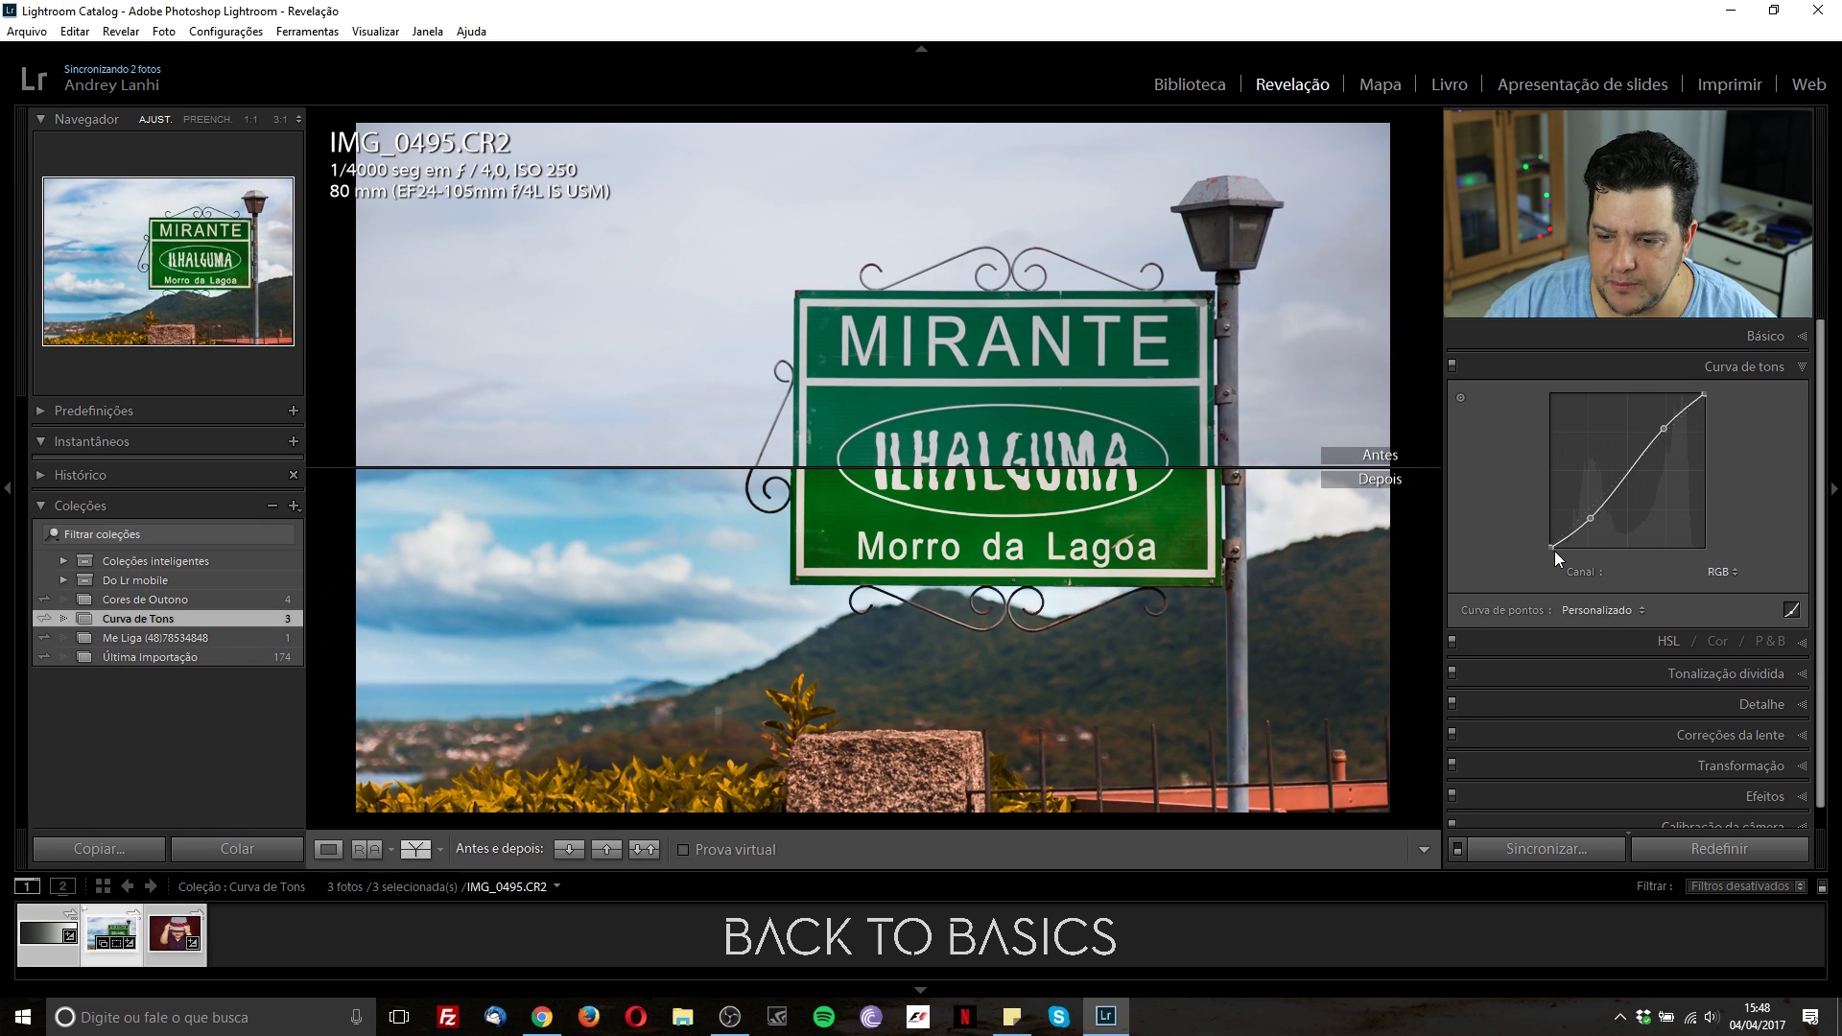
{"action": "left_click", "coordinate": [329, 850]}
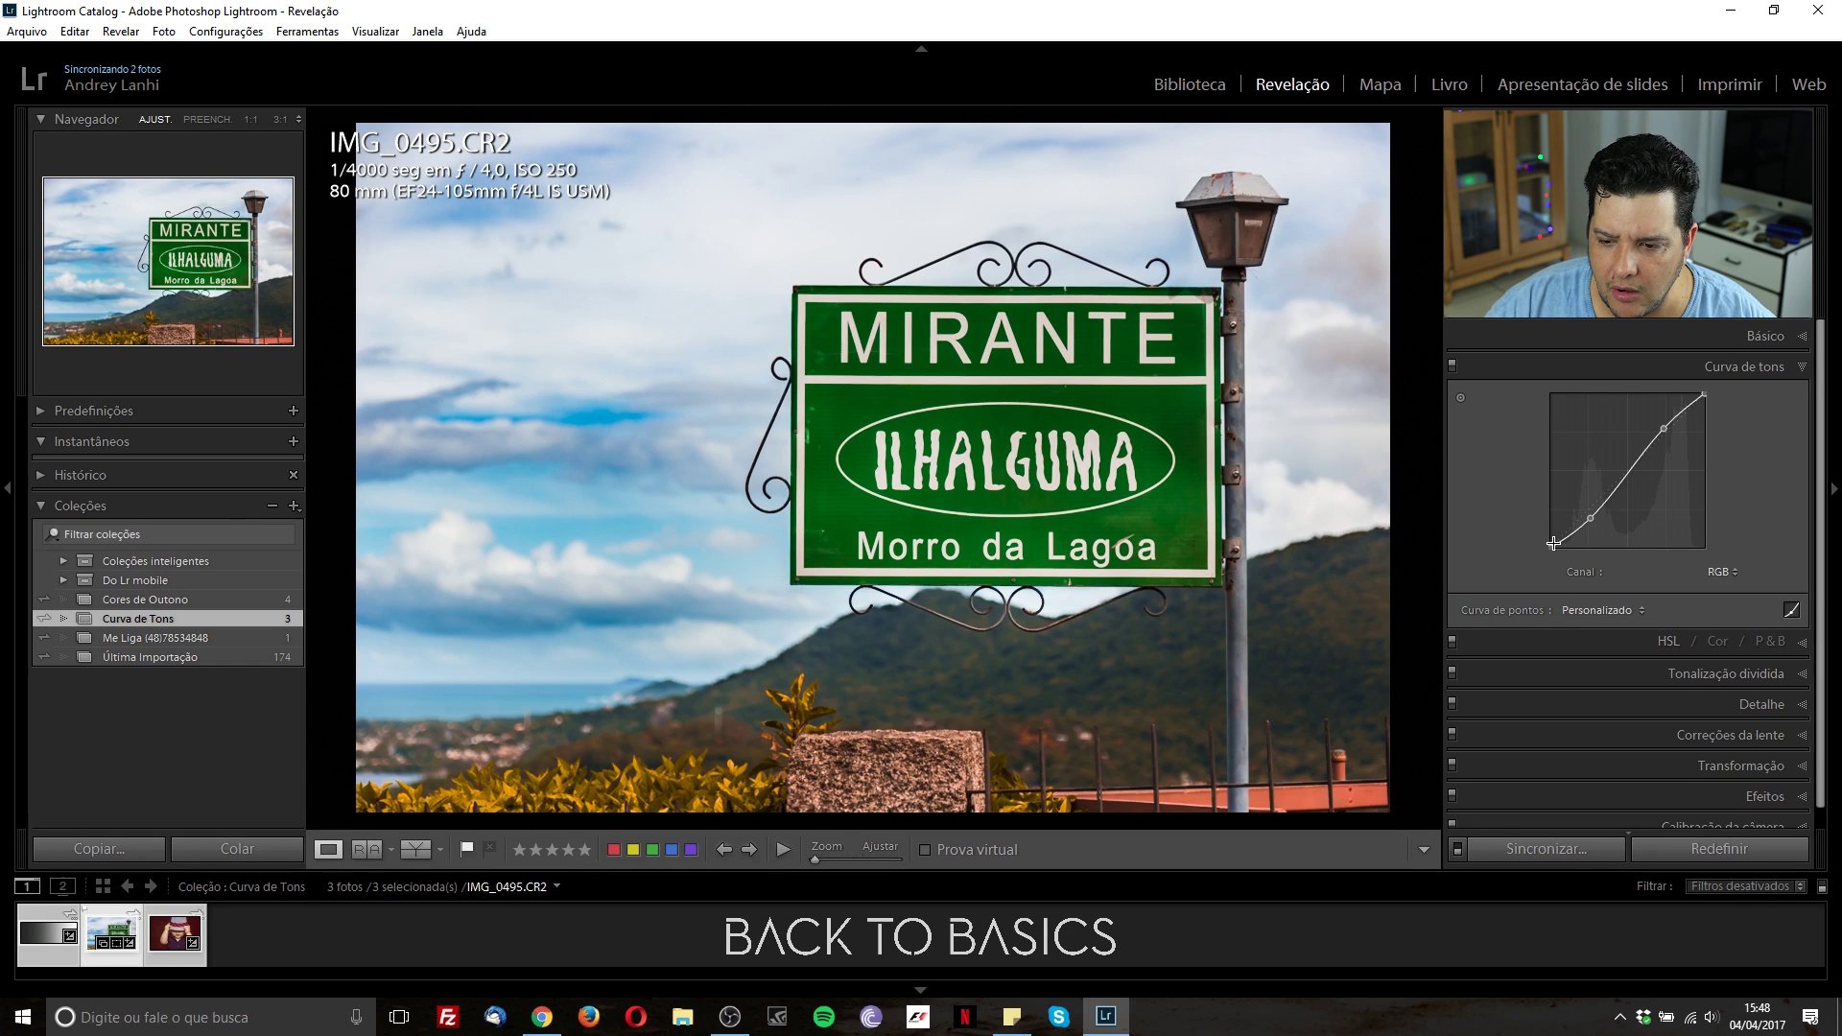
{"action": "key", "text": "ctrl+z"}
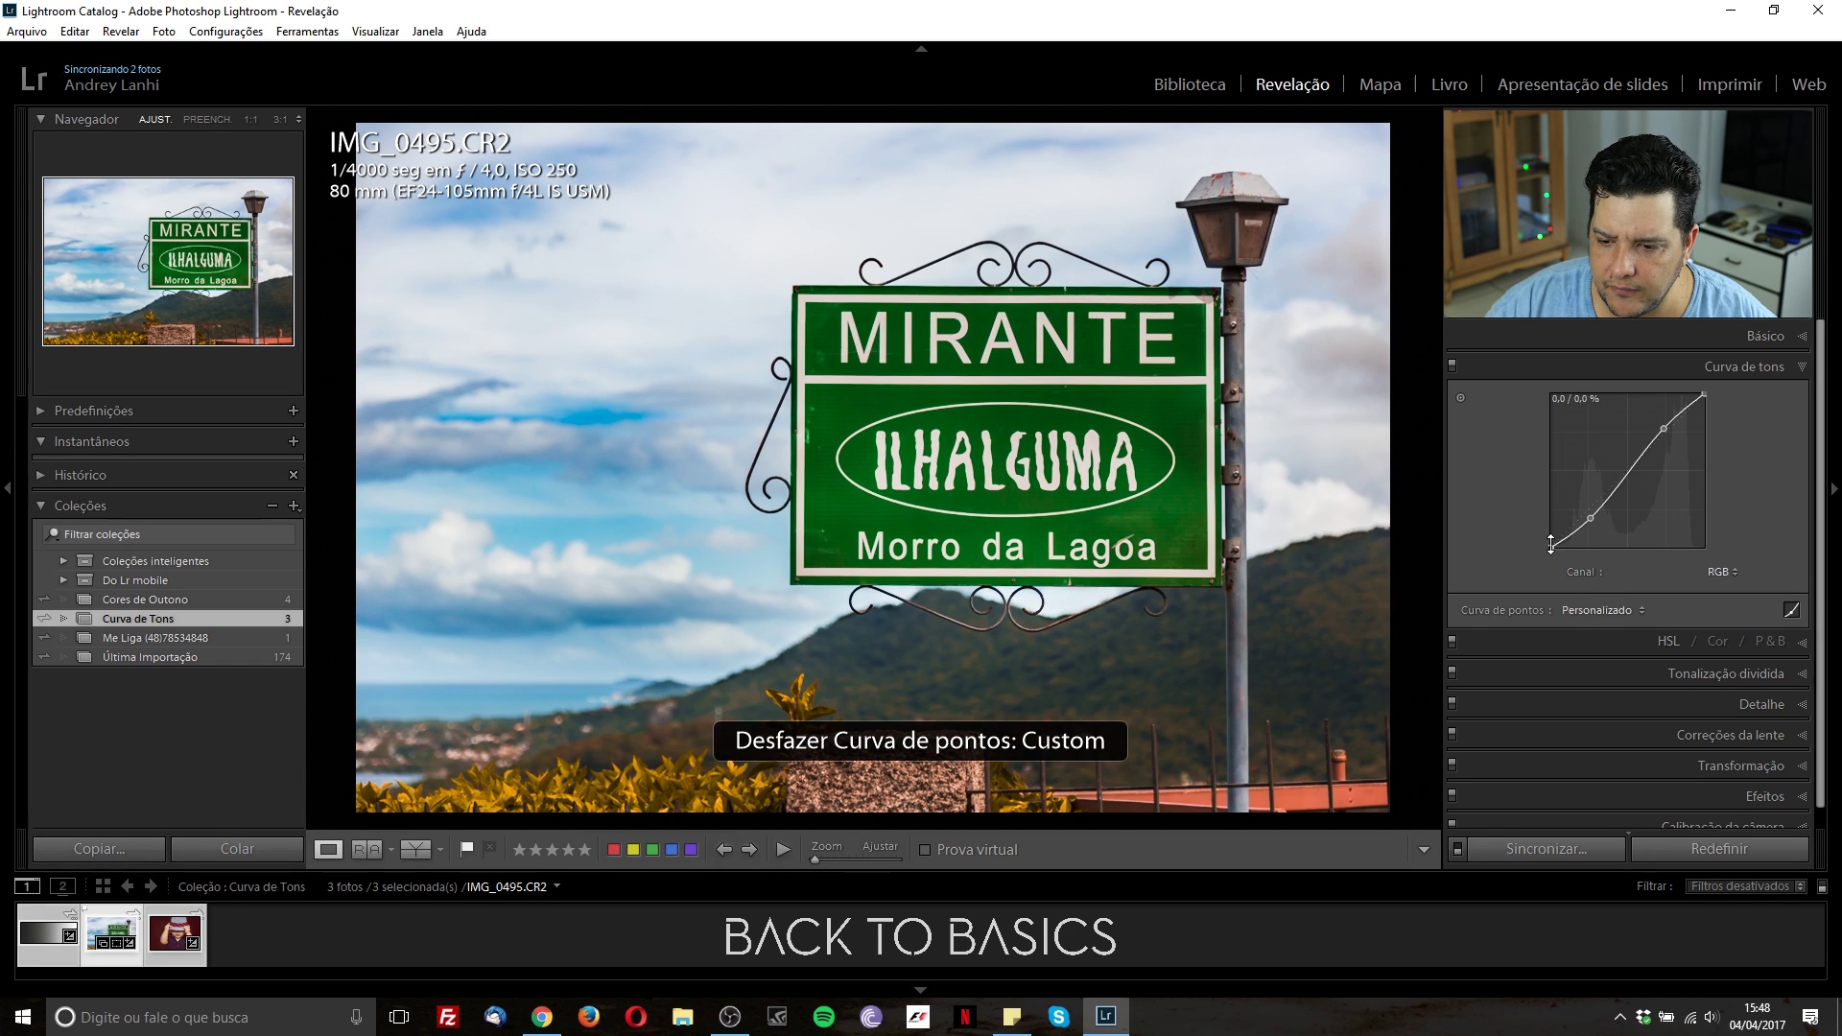
{"action": "left_click_drag", "start_coordinate": [1551, 546], "coordinate": [1551, 530]}
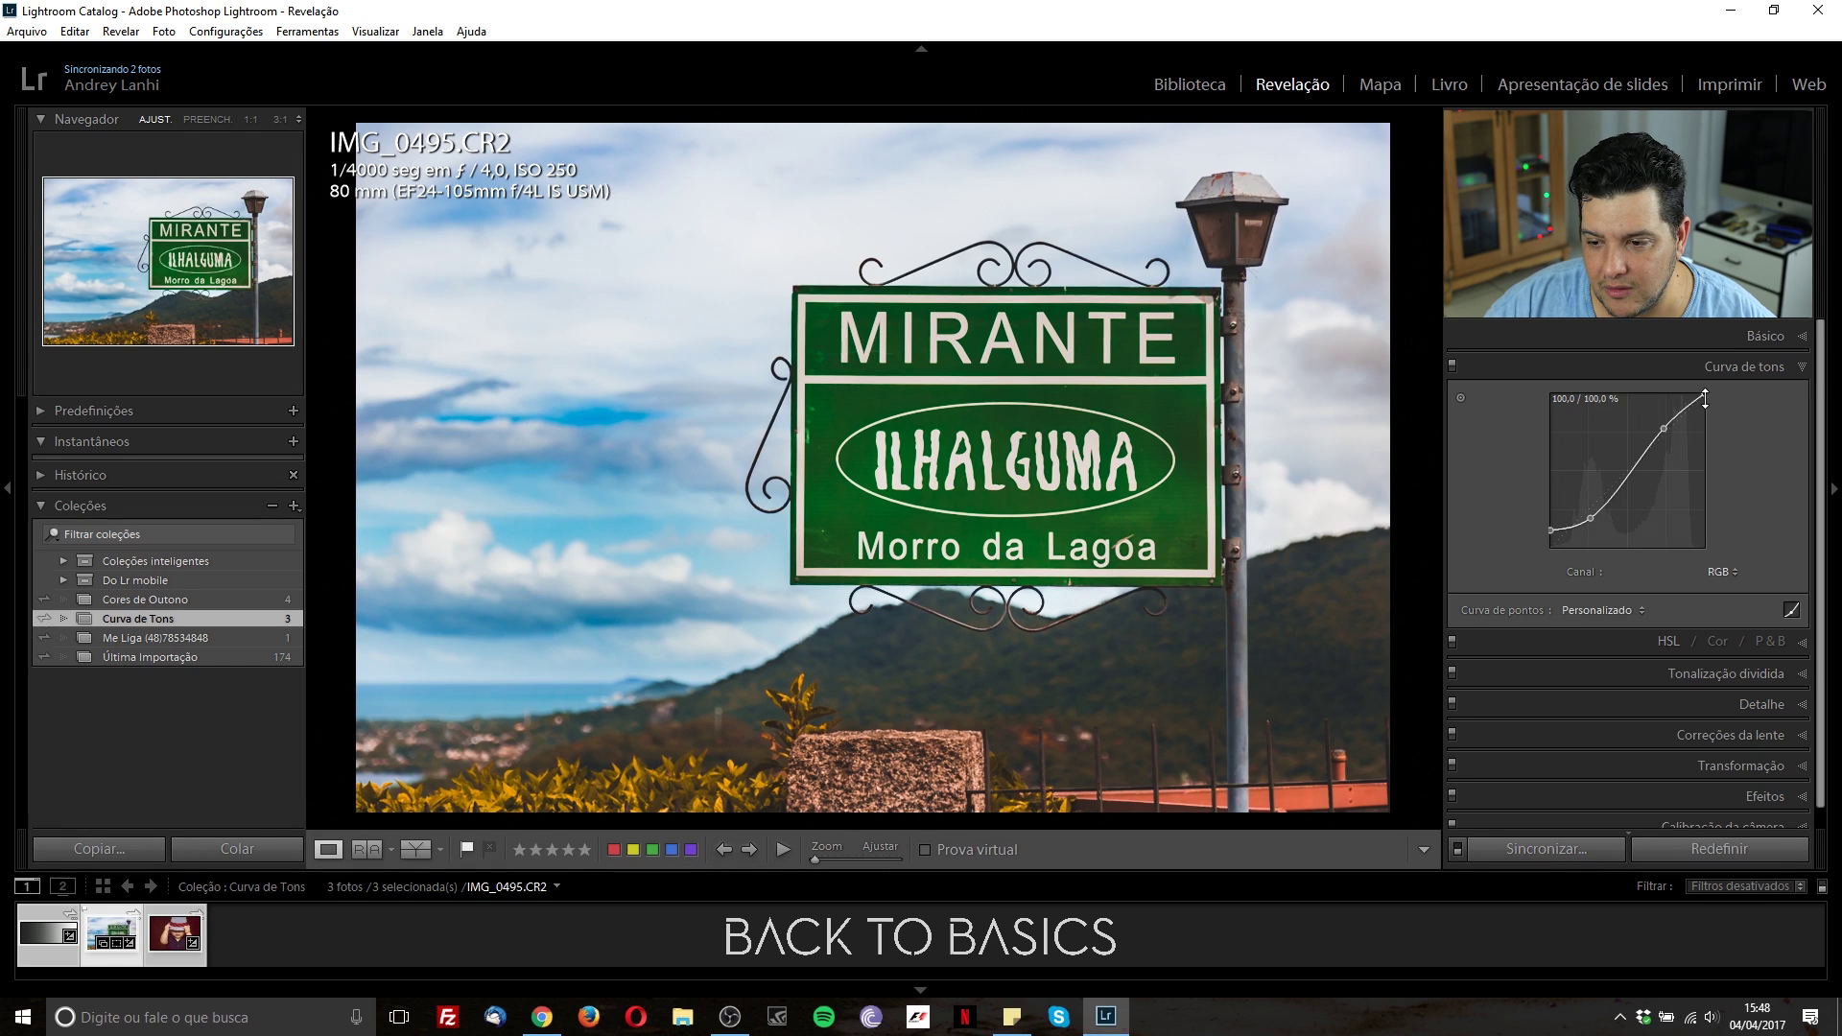
{"action": "left_click_drag", "start_coordinate": [1703, 394], "coordinate": [1704, 408]}
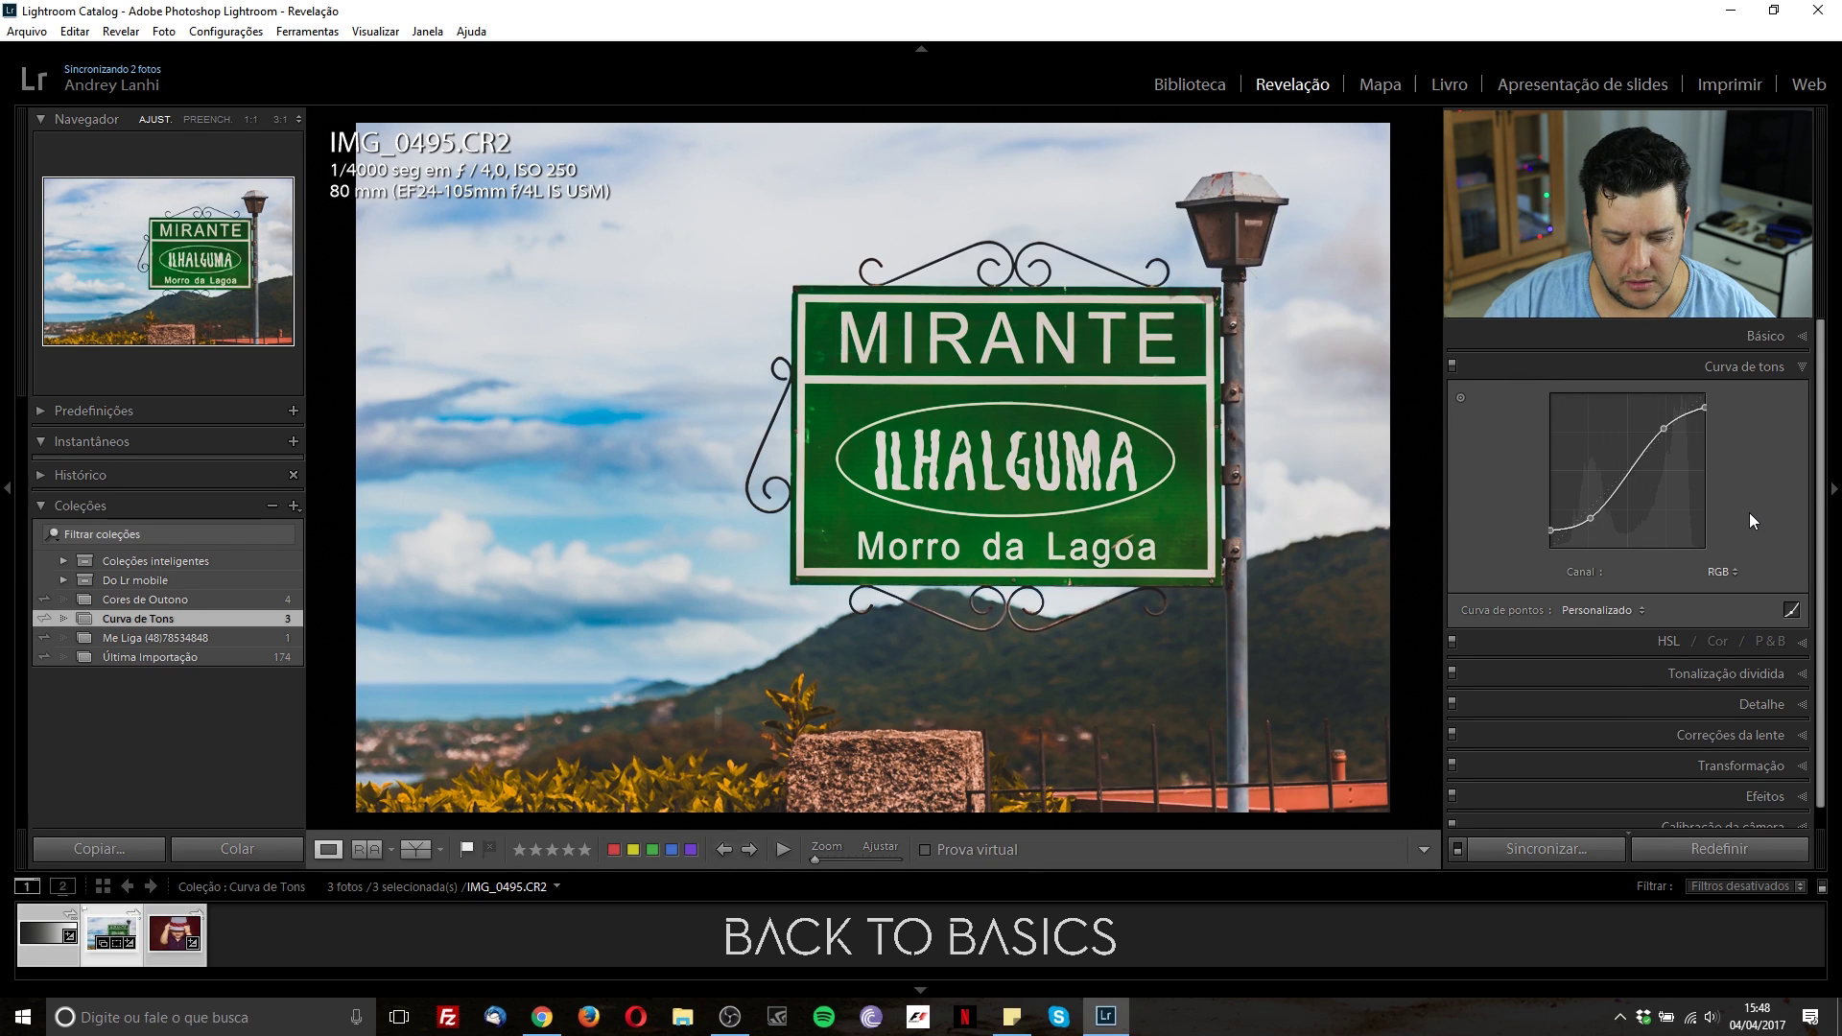
- Compare the edited sign photo with its original version several times, viewing the whole image
{"action": "key", "text": "z"}
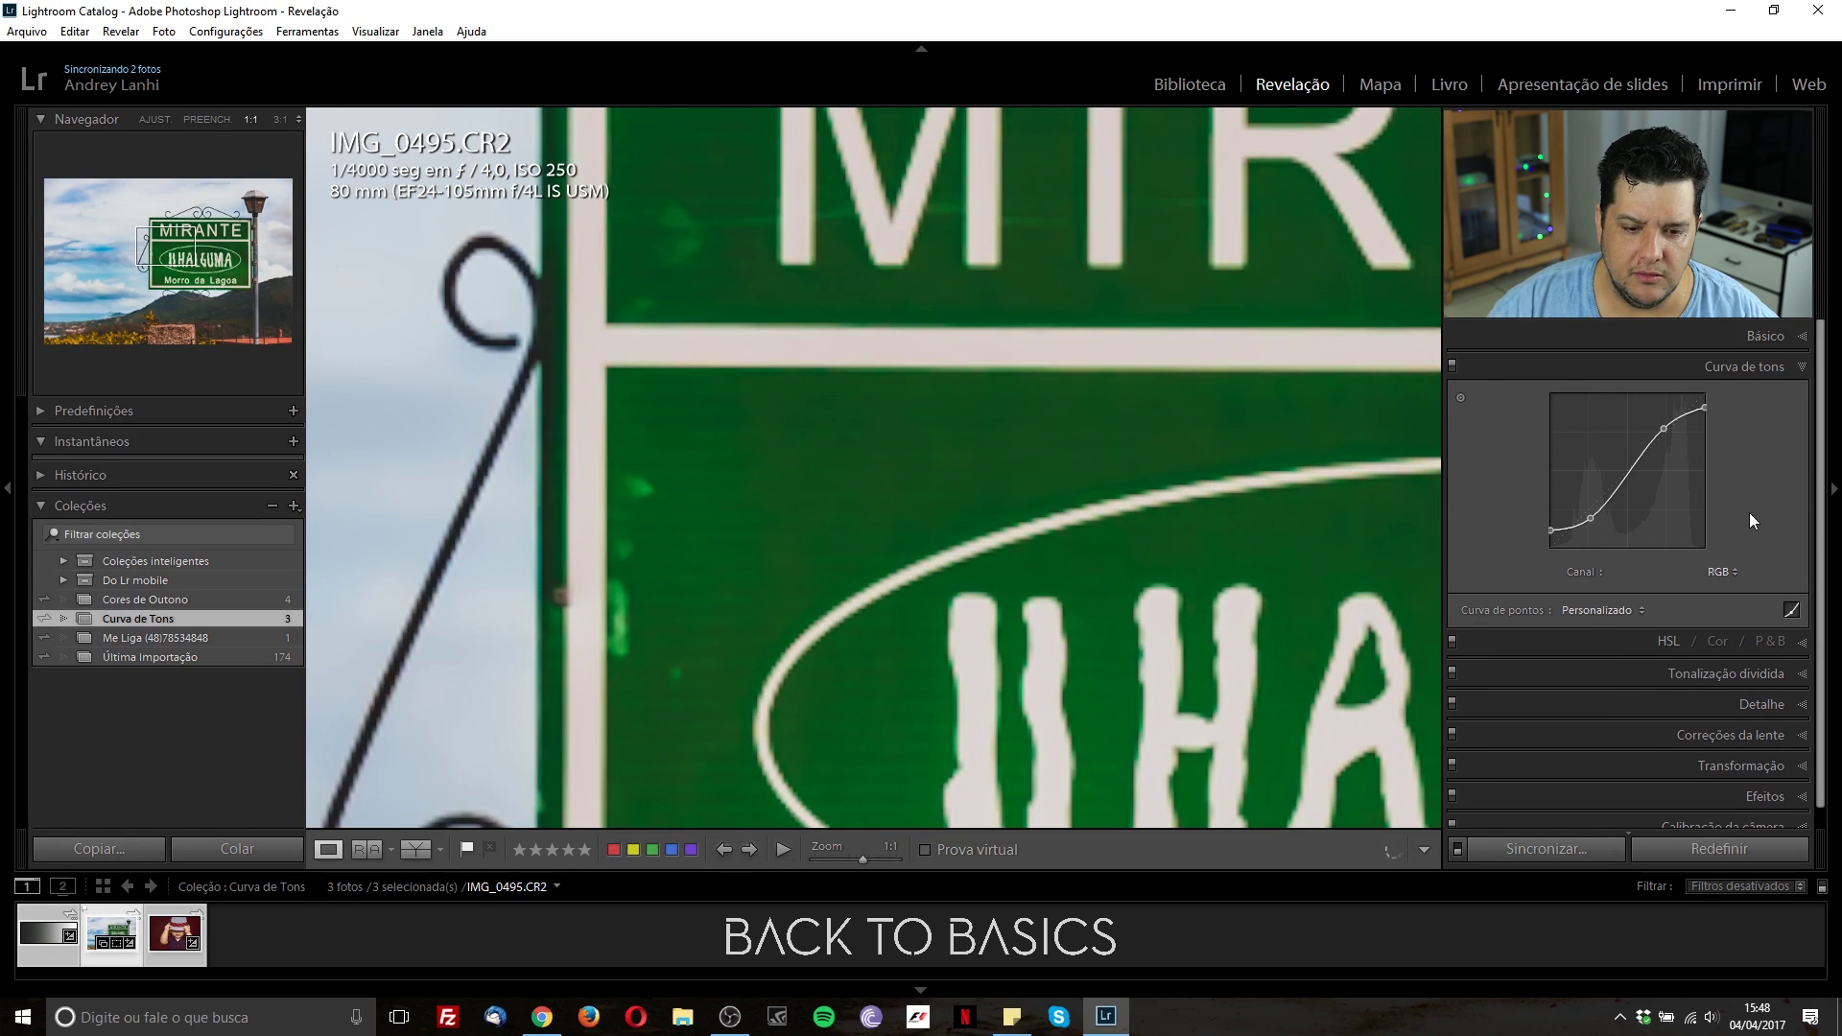
{"action": "key", "text": "z"}
{"action": "key", "text": "backslash"}
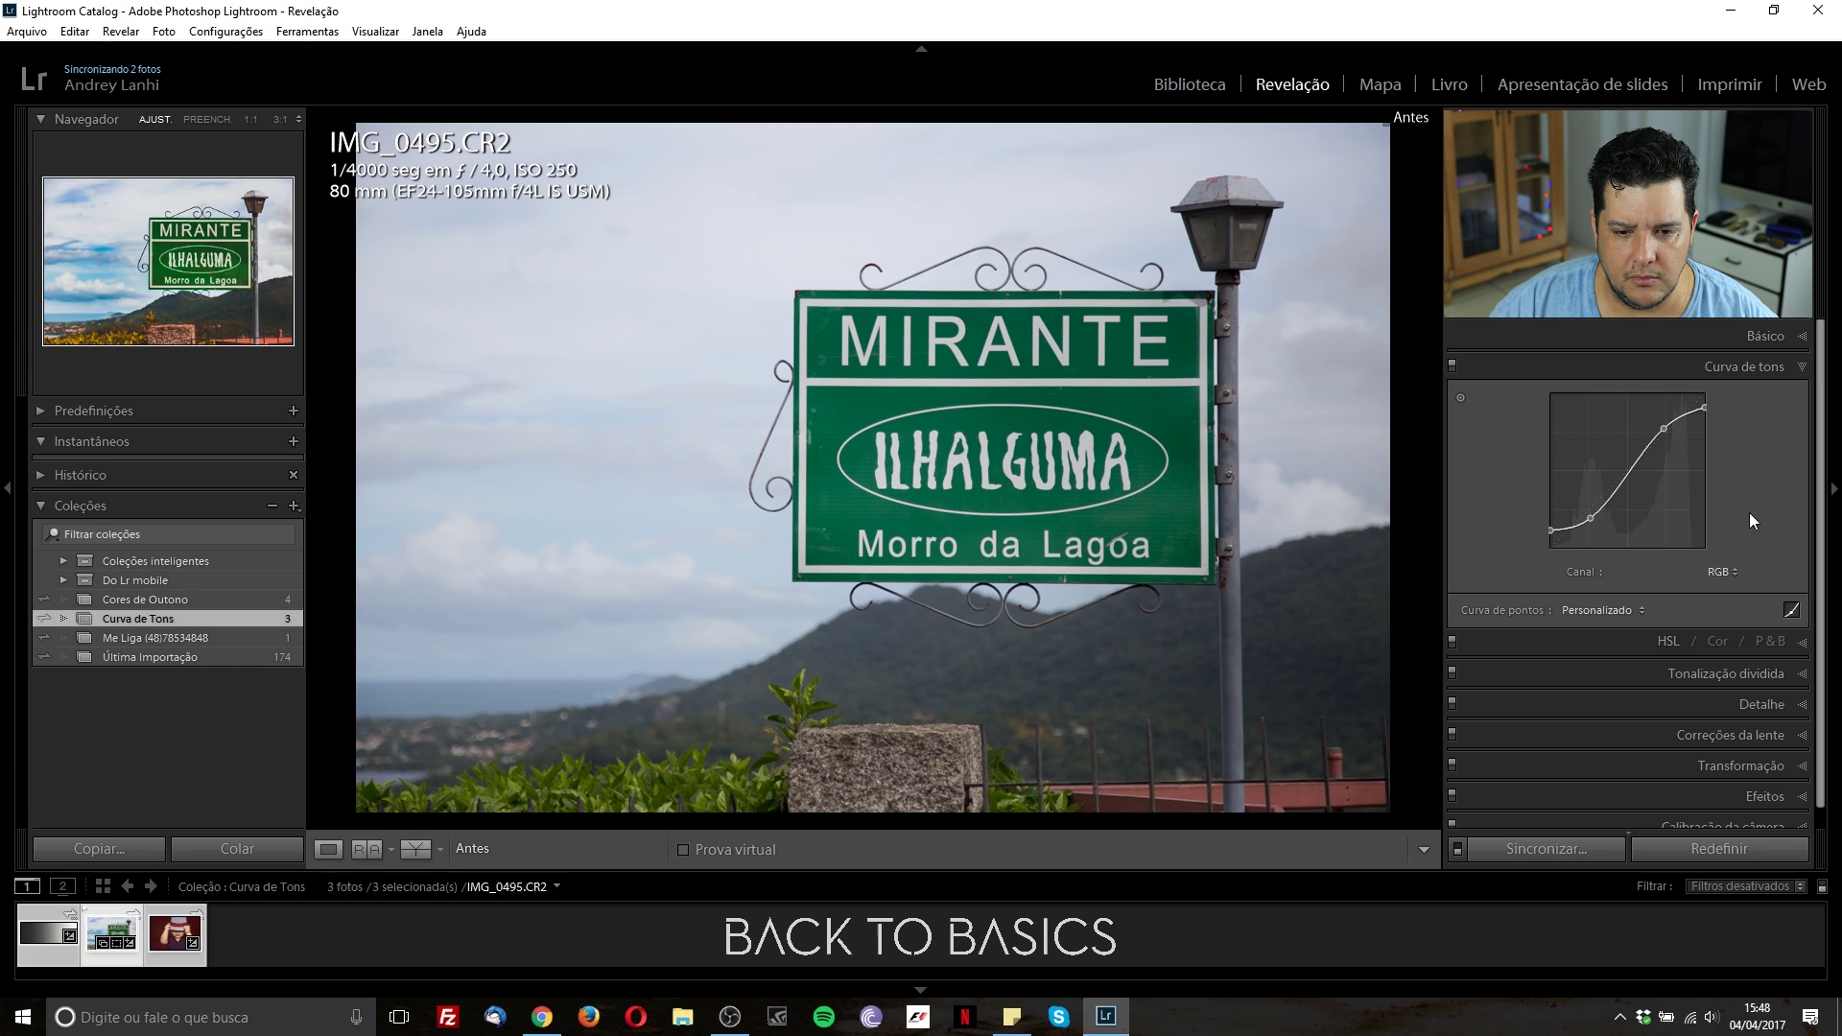
{"action": "key", "text": "backslash"}
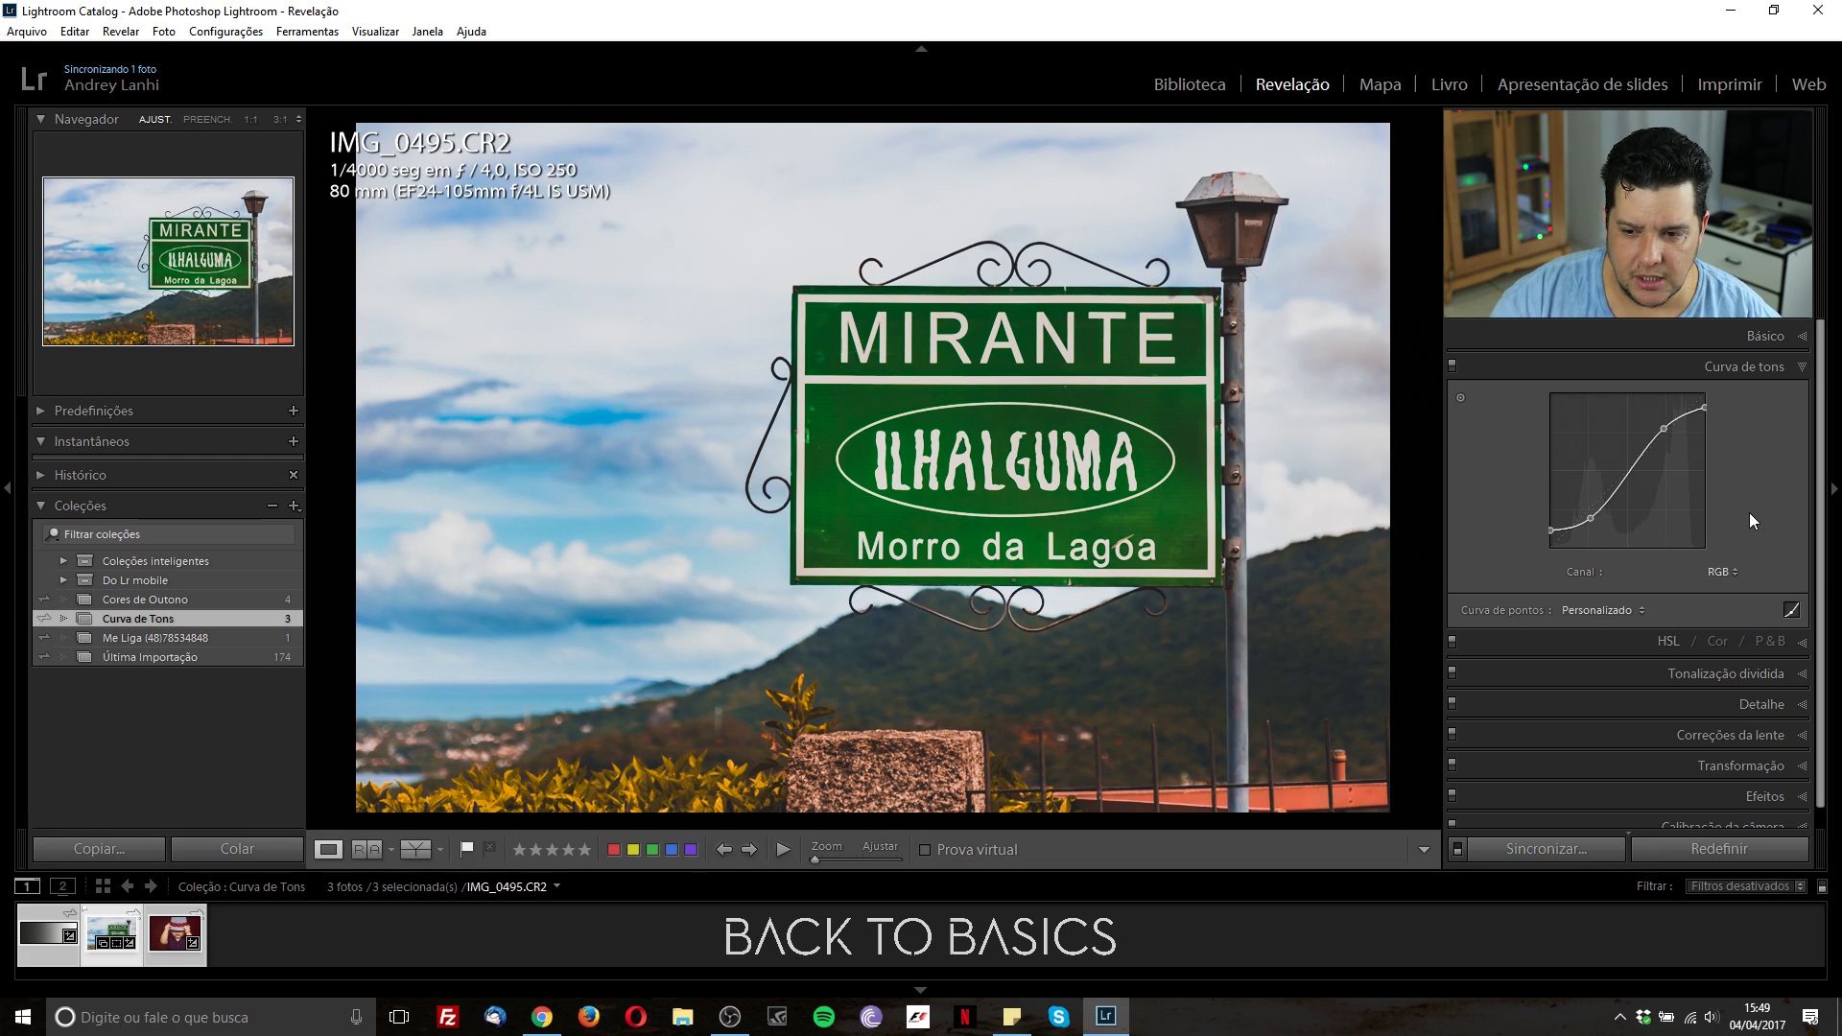
{"action": "key", "text": "backslash"}
{"action": "key", "text": "backslash"}
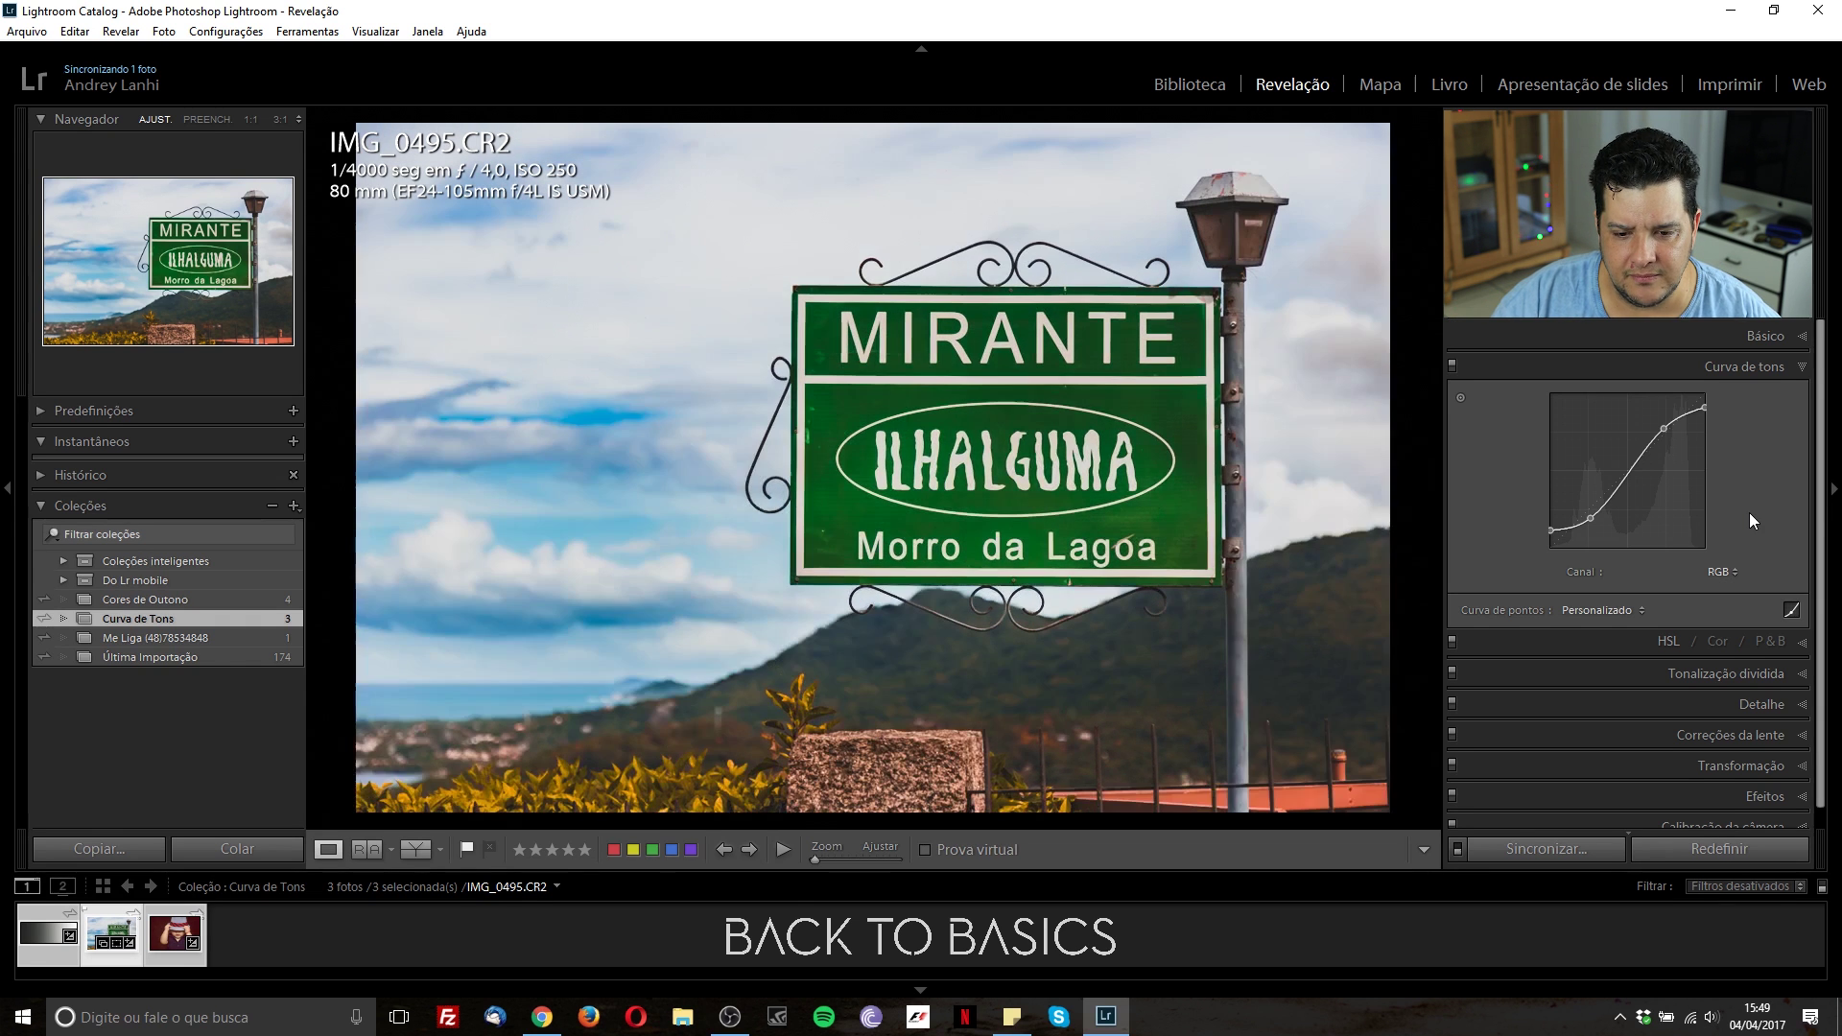
{"action": "key", "text": "backslash"}
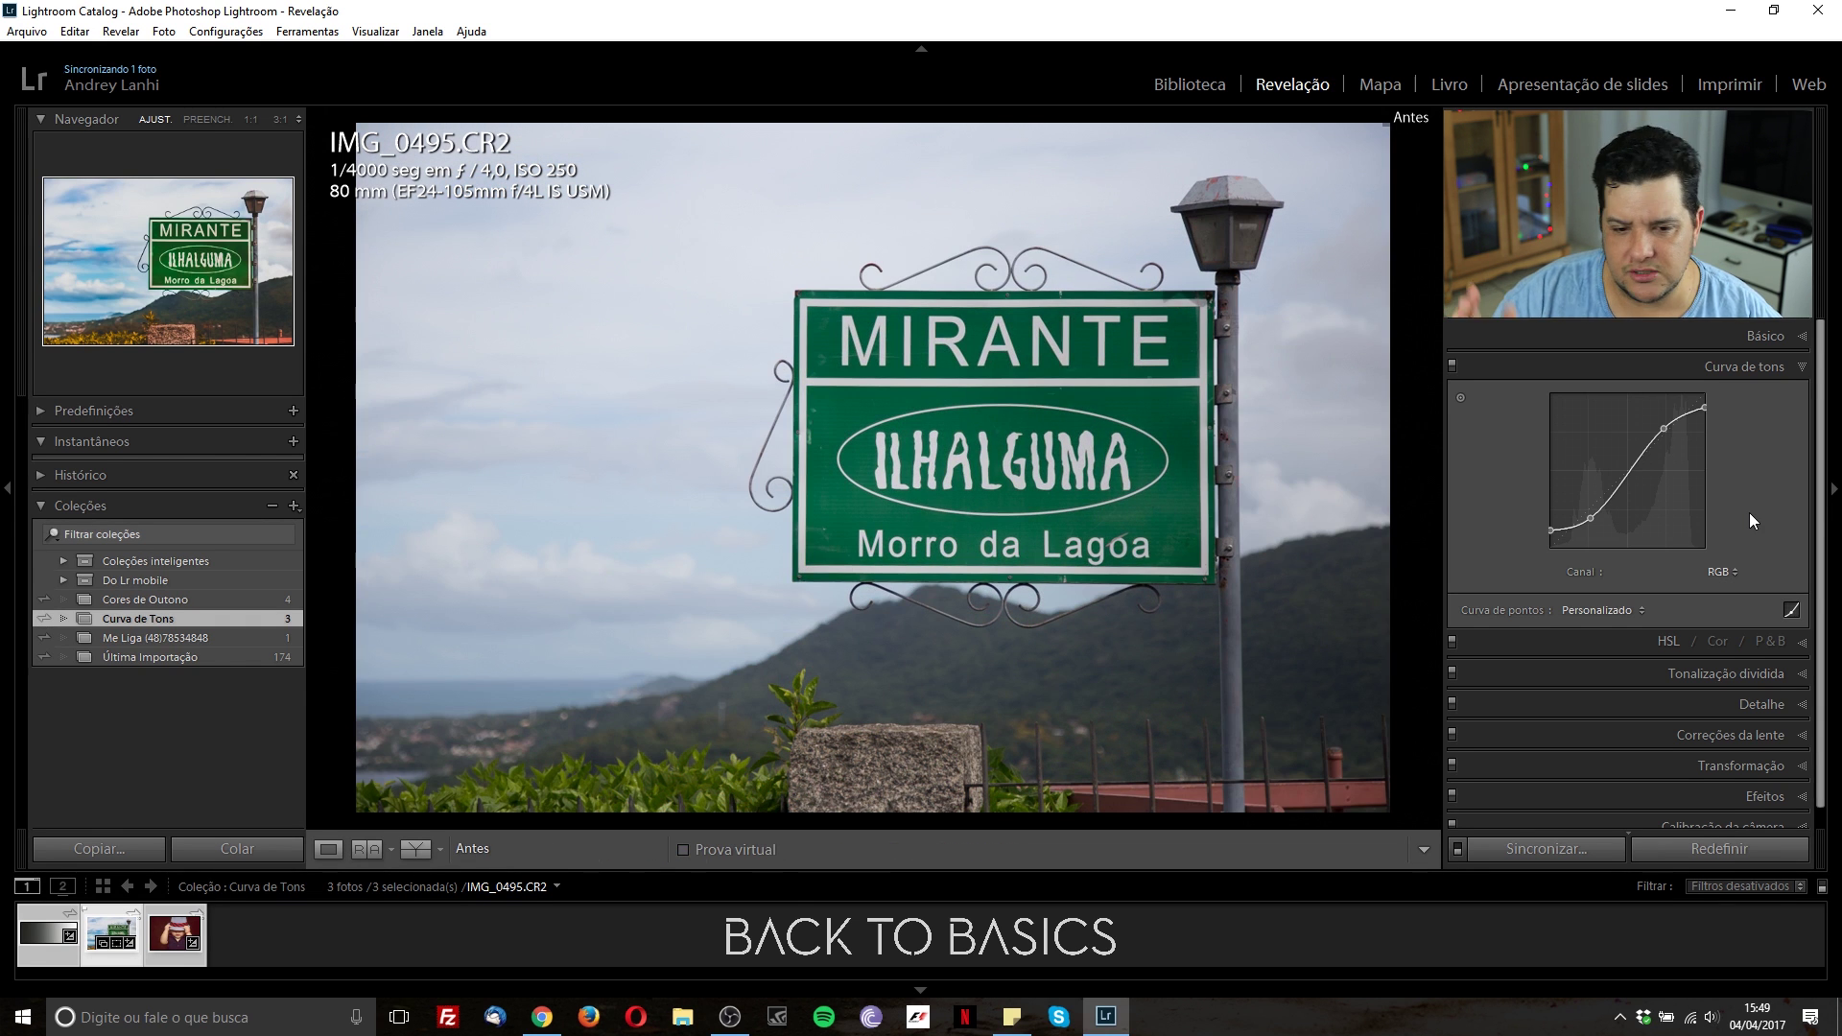
{"action": "key", "text": "backslash"}
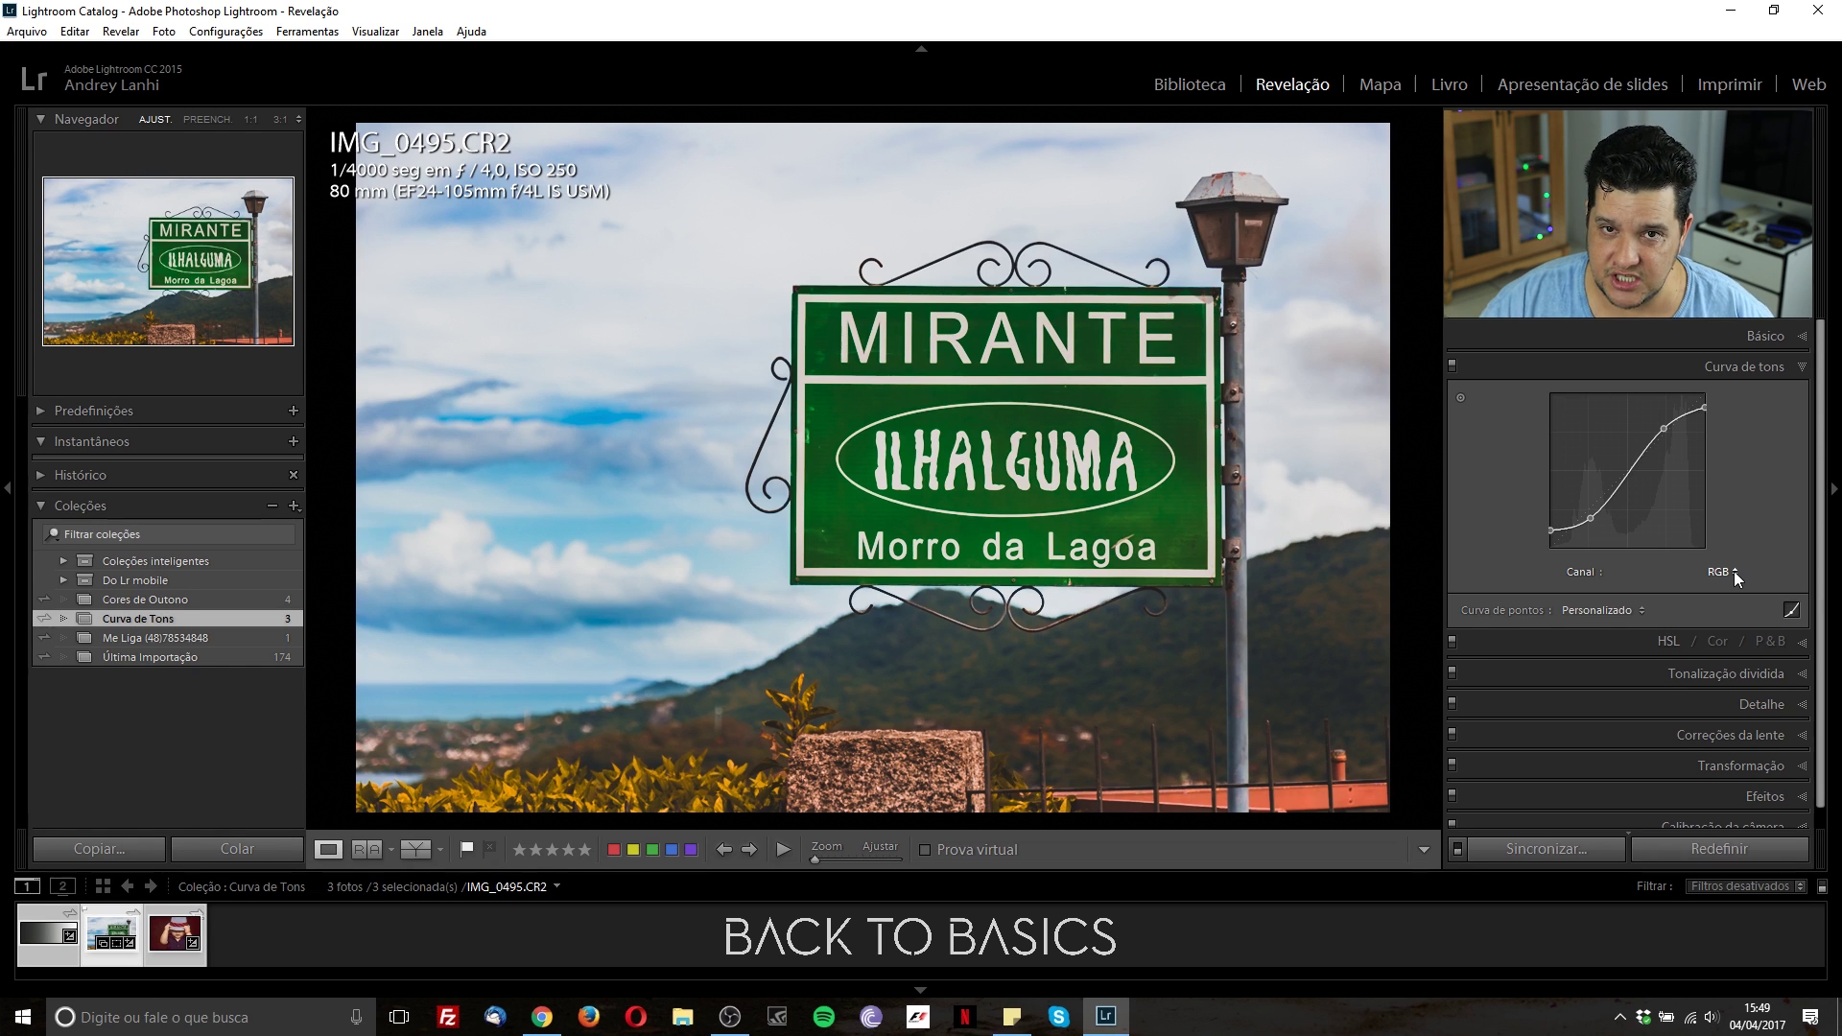
- Open the channel choices for the sign photo's point curve
{"action": "left_click", "coordinate": [1735, 572]}
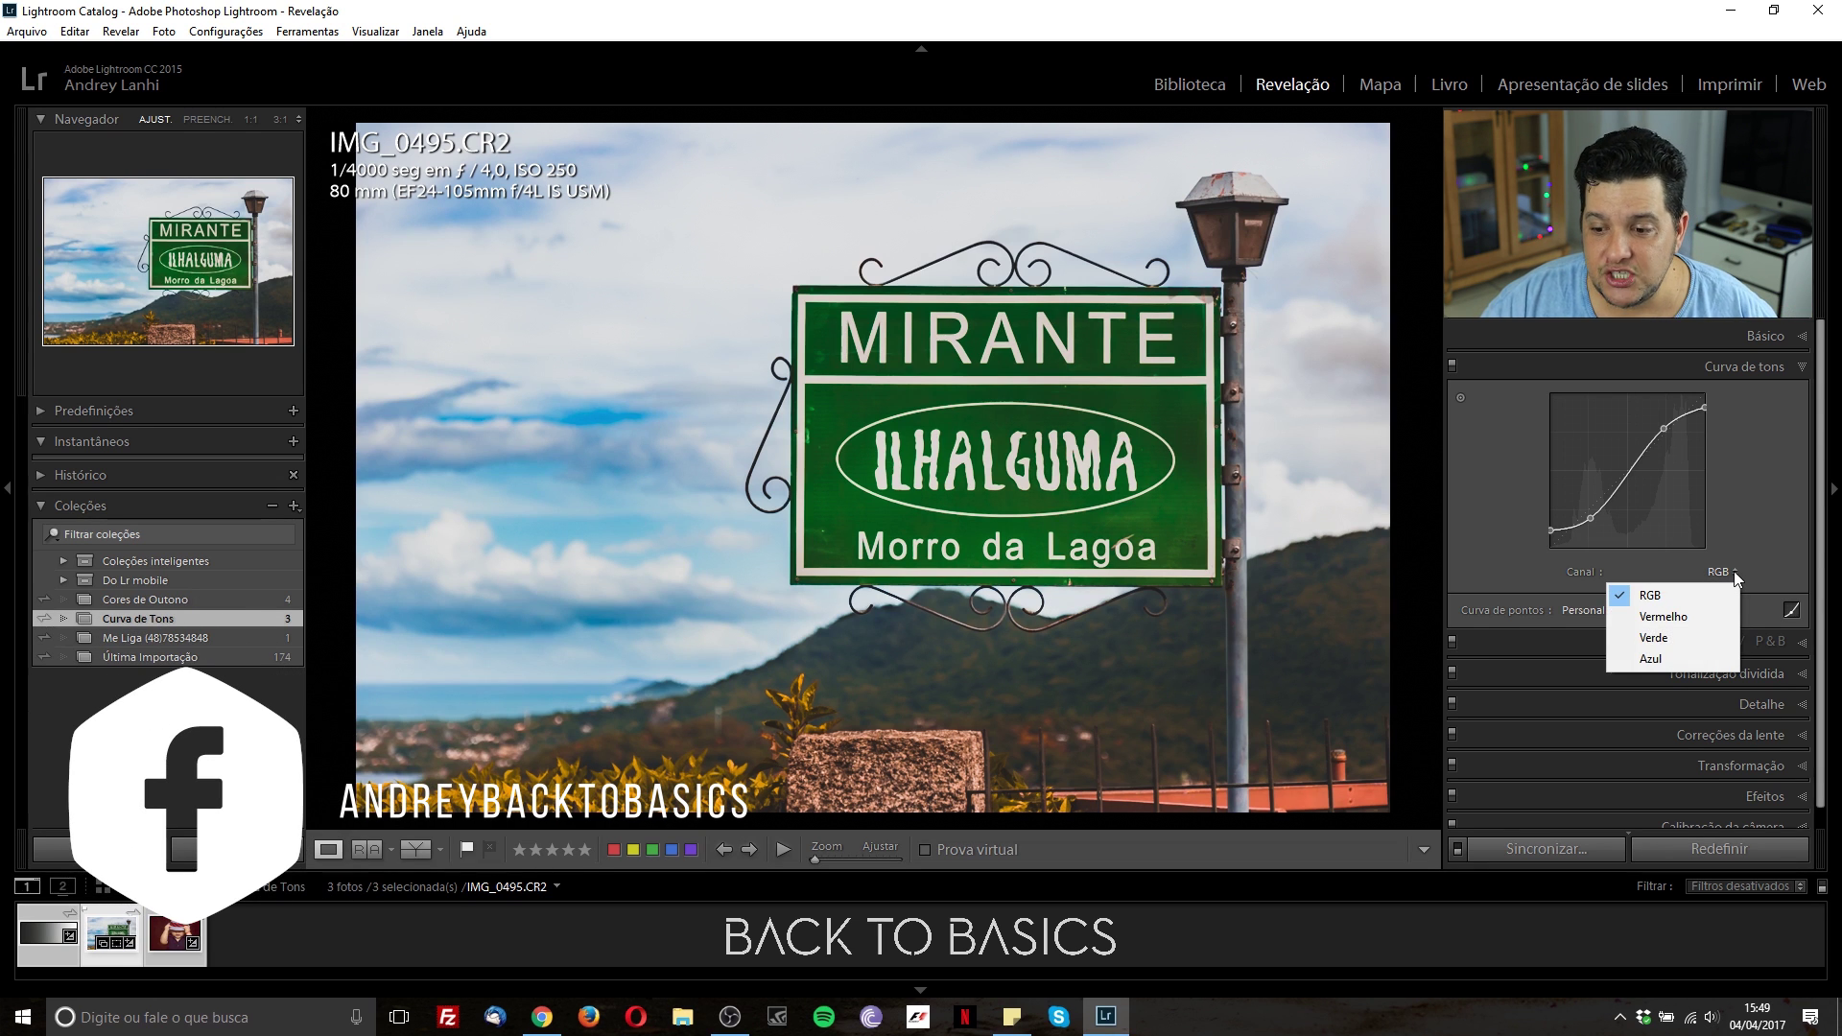